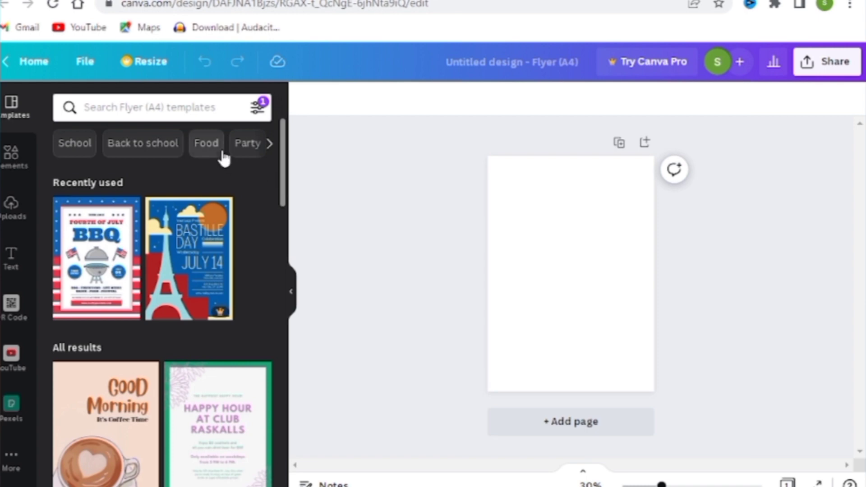
# Browse the flyer templates and apply the pink "youth fashion" template to the blank page.
pyautogui.click(180, 107)
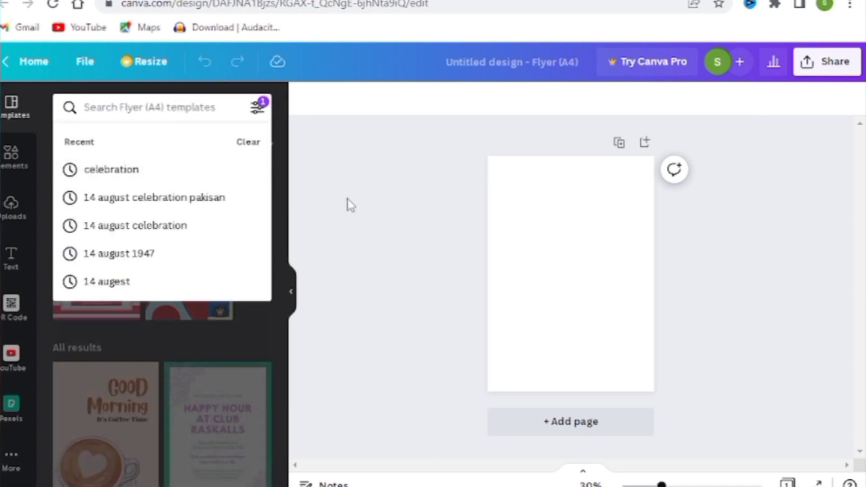
pyautogui.click(348, 203)
pyautogui.moveTo(280, 191); pyautogui.dragTo(311, 433)
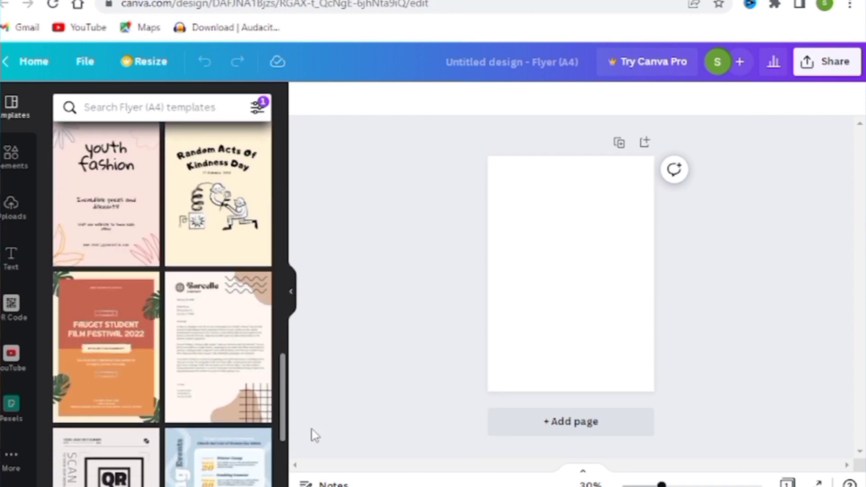
pyautogui.moveTo(286, 373); pyautogui.dragTo(285, 336)
pyautogui.click(131, 377)
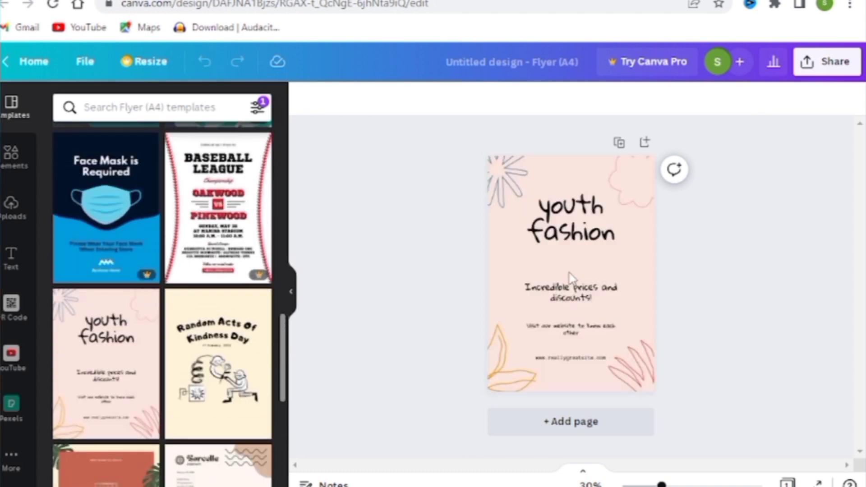
# Replace the "youth fashion" heading with "pakistan" and "zindabad" on two lines, and move it up near the flyer's upper edge.
pyautogui.click(567, 216)
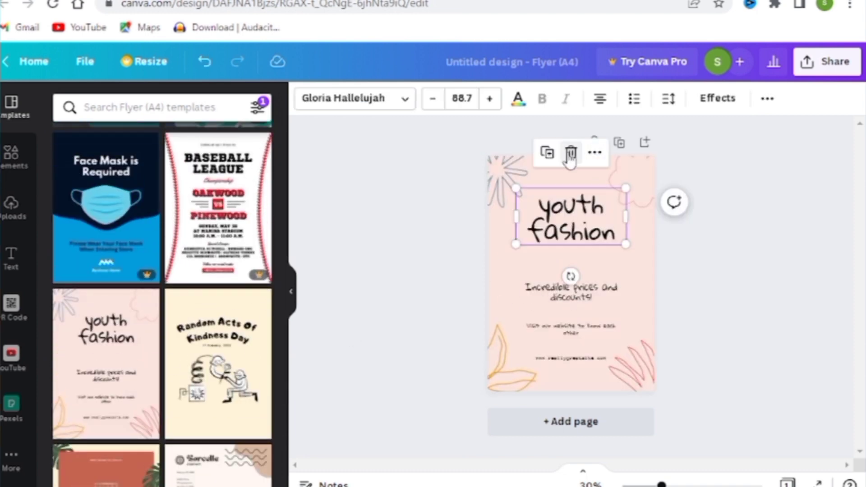
pyautogui.doubleClick(594, 197)
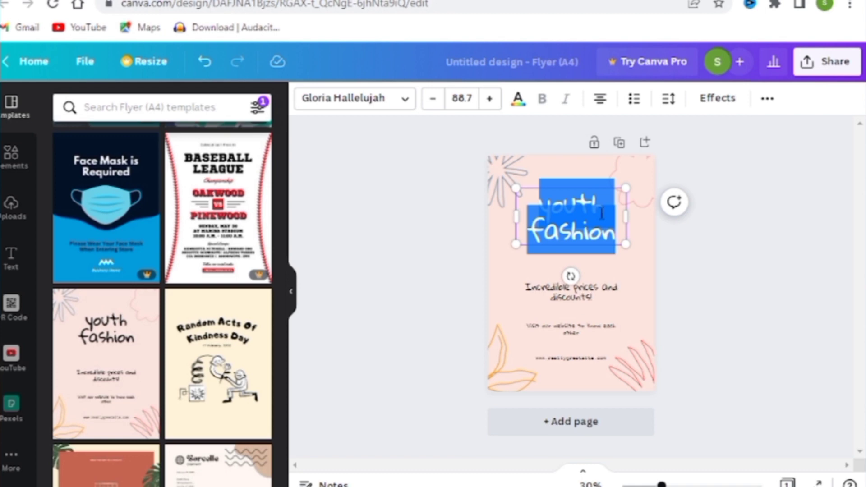
pyautogui.press('BackSpace')
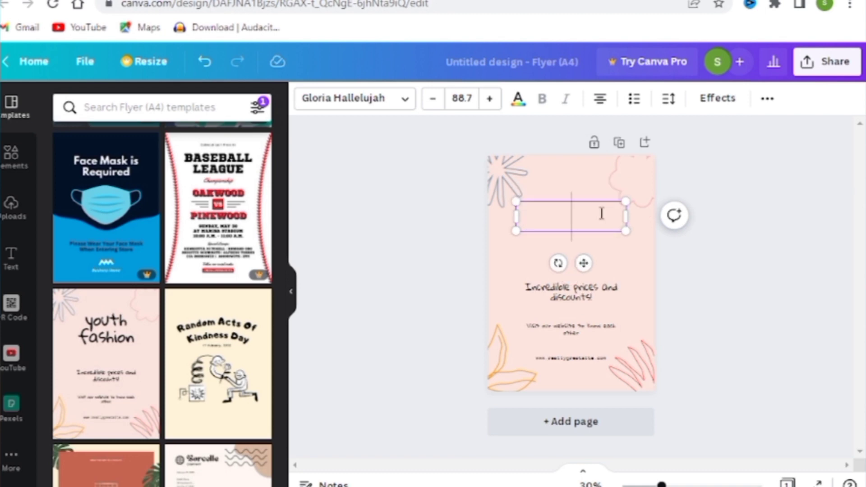
pyautogui.write('pakistan')
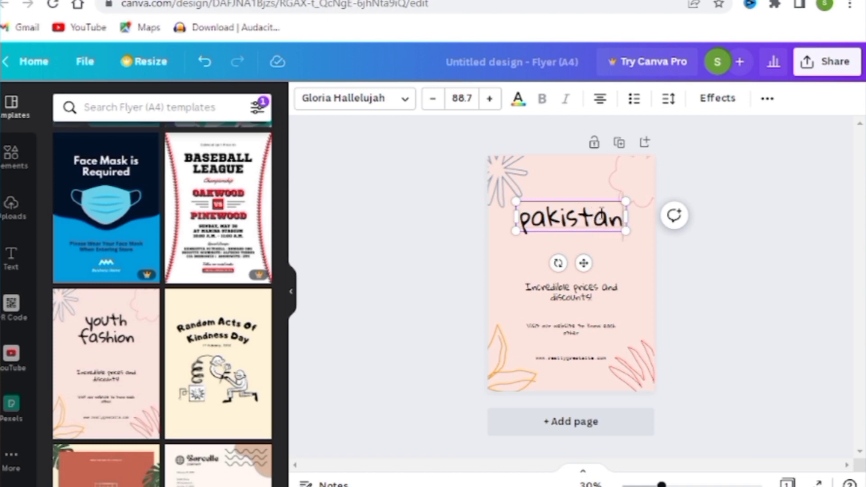
pyautogui.press('Return')
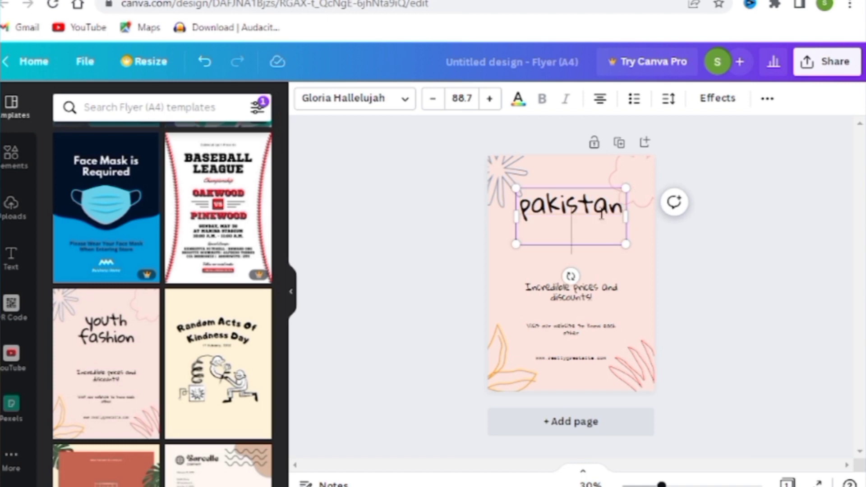
pyautogui.write('zindabad')
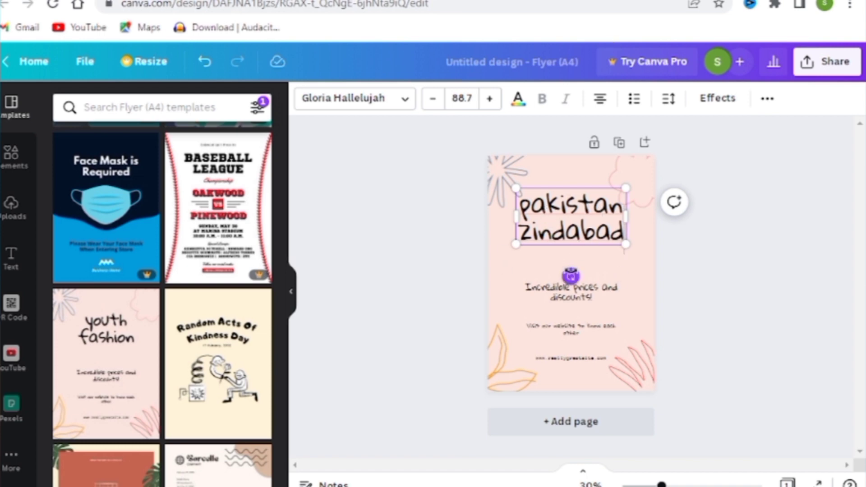
pyautogui.click(373, 202)
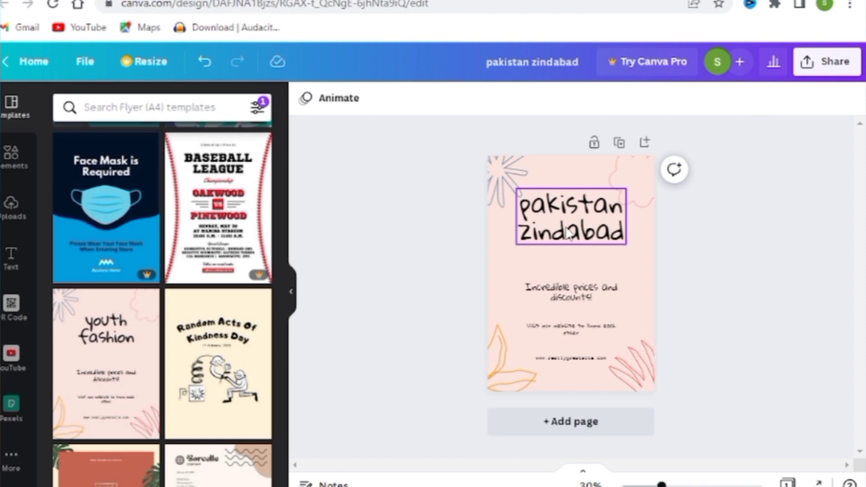
pyautogui.moveTo(569, 234); pyautogui.dragTo(569, 214)
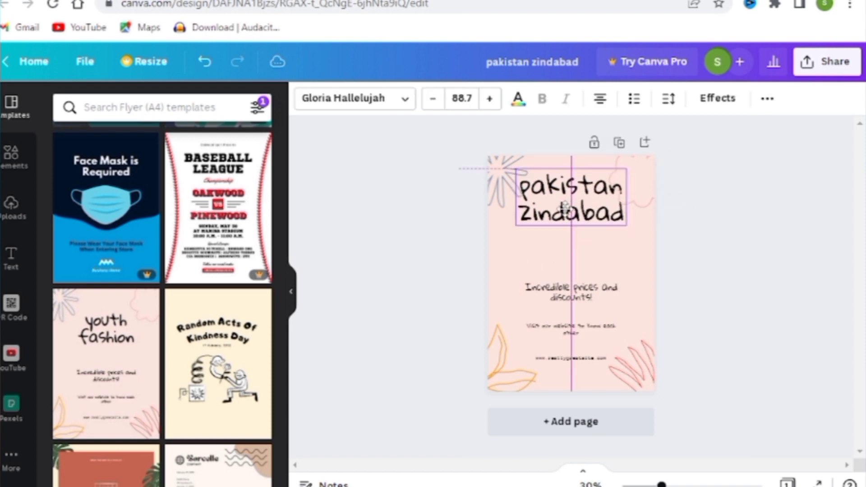
# Set the heading's font to Open Sans Extra Bold and widen its text box so each word fits on one line.
pyautogui.click(408, 97)
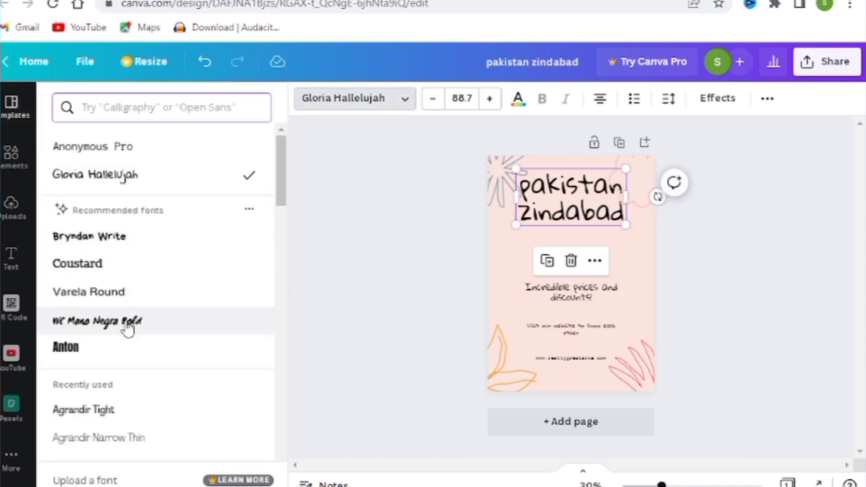
pyautogui.scroll(-5, 279, 167)
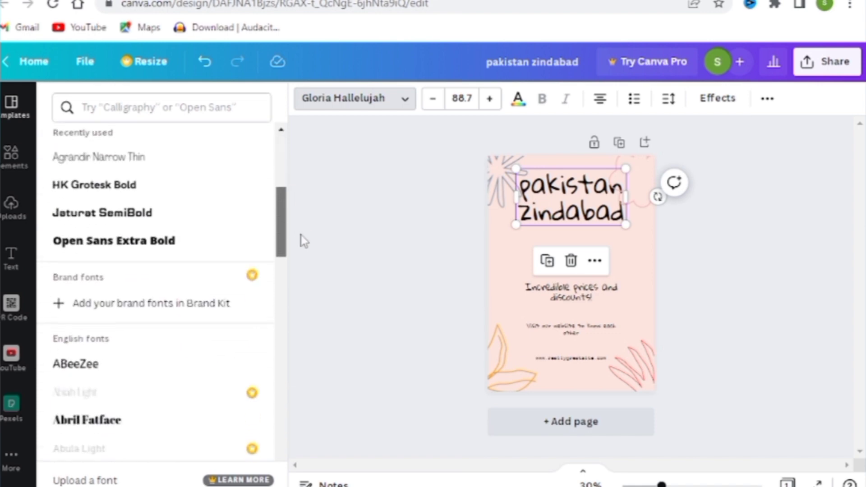
pyautogui.click(209, 240)
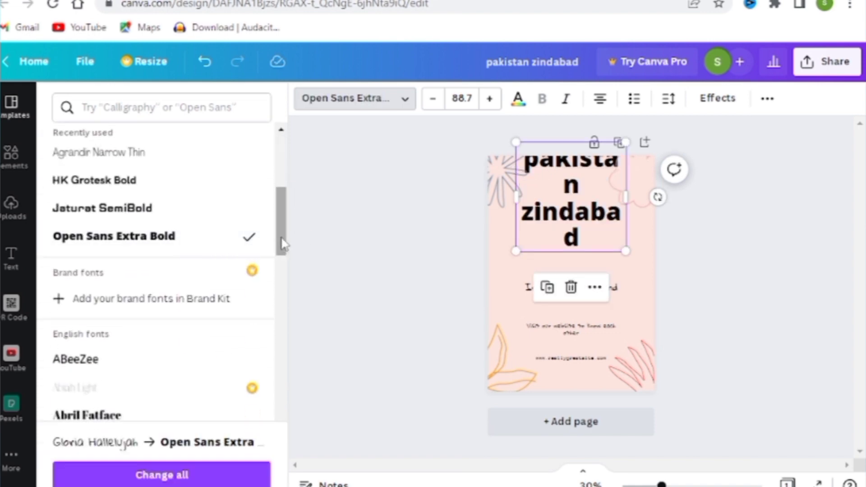
pyautogui.moveTo(626, 251); pyautogui.dragTo(624, 248)
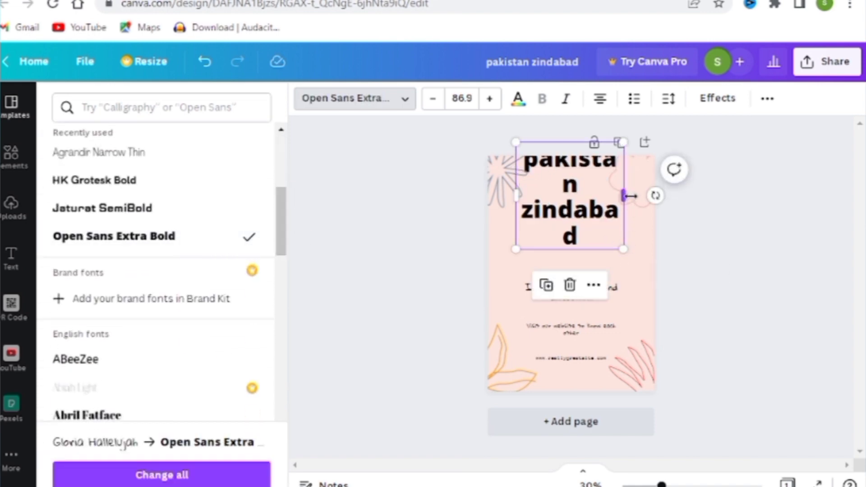
pyautogui.moveTo(631, 195); pyautogui.dragTo(638, 195)
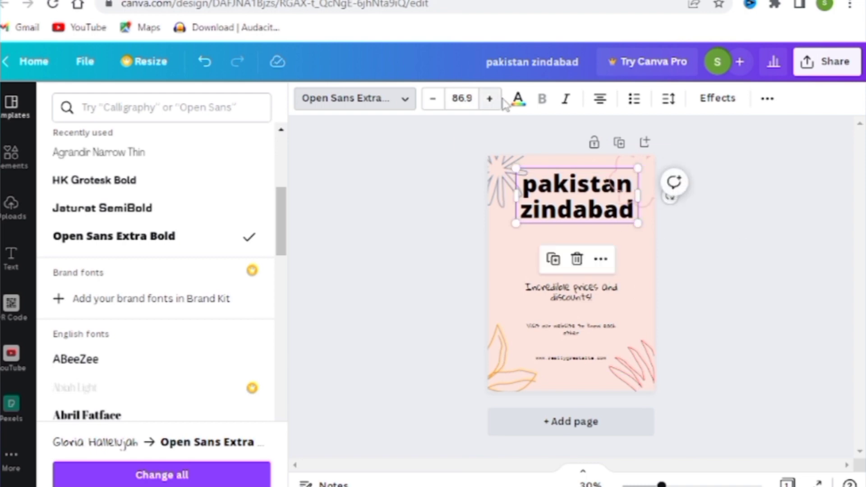
# Recolor the heading text dark gray from the default colors.
pyautogui.click(517, 100)
pyautogui.click(193, 180)
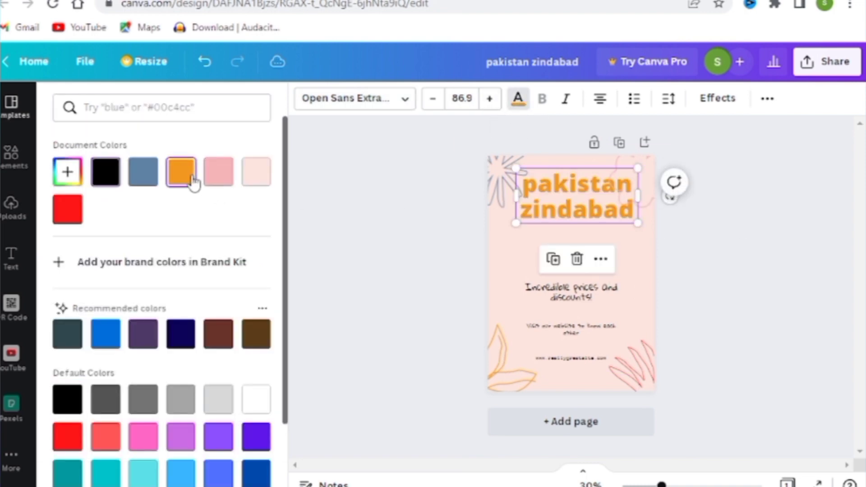
pyautogui.scroll(-2, 293, 316)
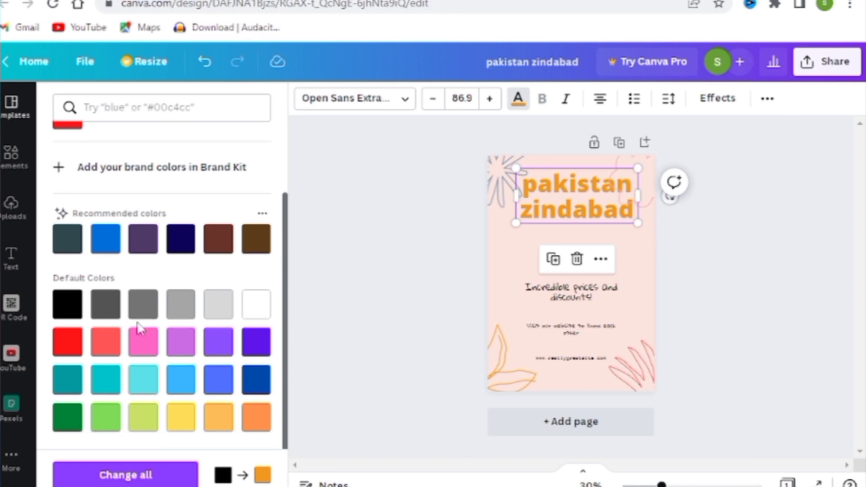
pyautogui.click(106, 304)
pyautogui.press('Escape')
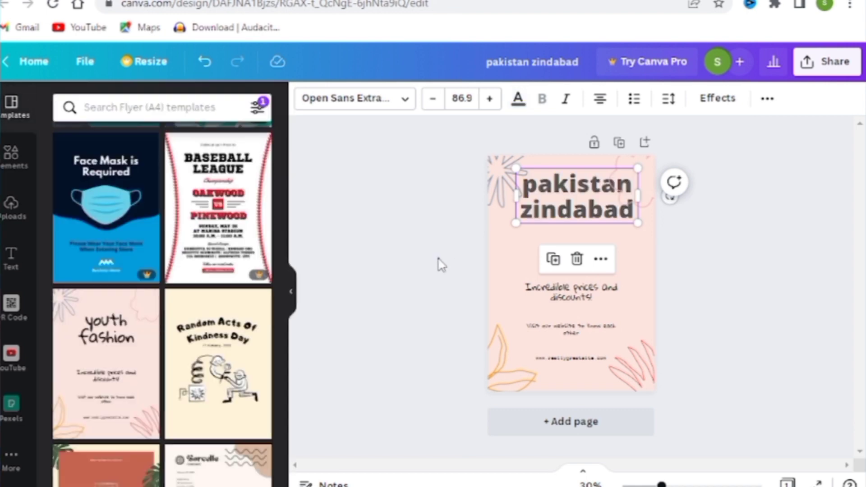
# Remove the "Incredible prices and discounts!" text from the middle of the flyer.
pyautogui.click(442, 265)
pyautogui.click(565, 293)
pyautogui.click(571, 245)
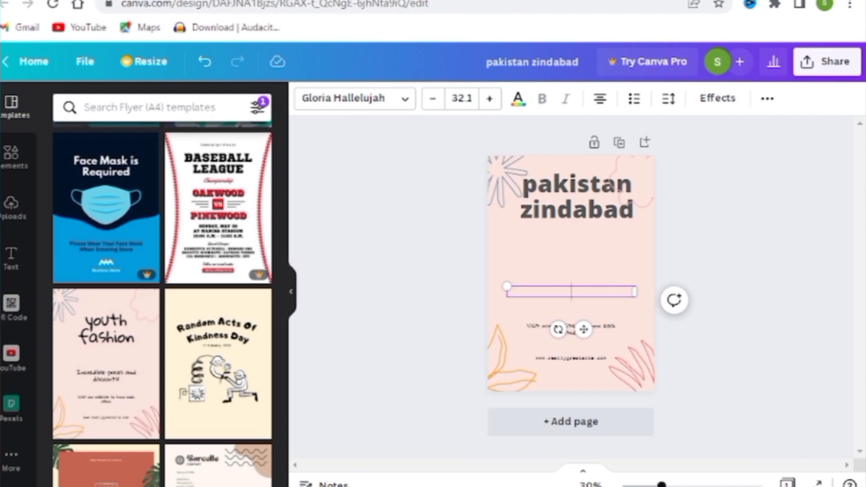
# Search Google Images for "quaid azam" in a new browser tab and copy the enlarged pid.gov.pk portrait.
pyautogui.hotkey('ctrl', 't')
pyautogui.click(251, 4)
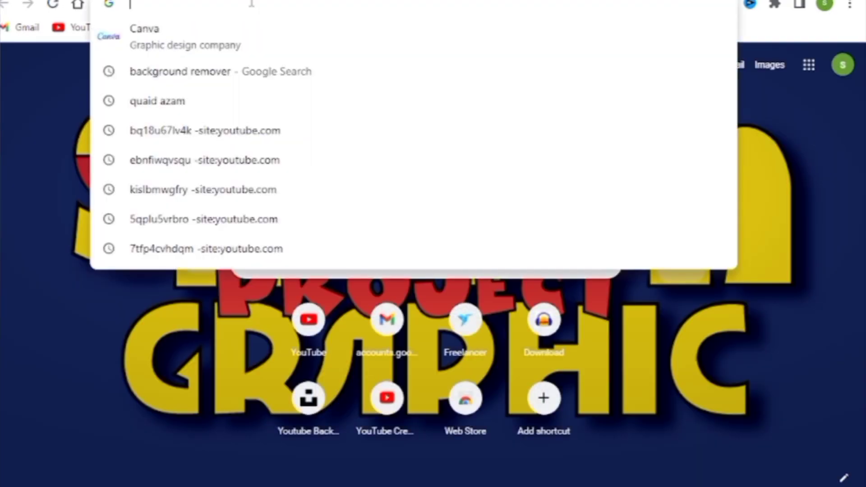
pyautogui.click(209, 109)
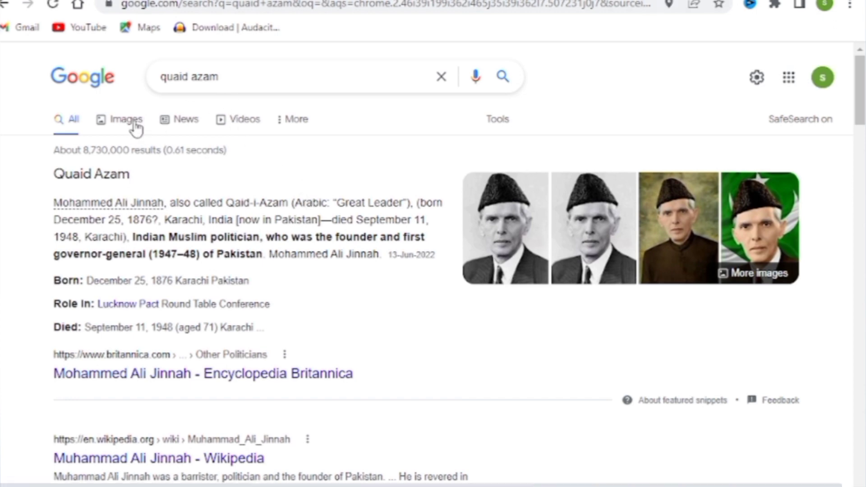
pyautogui.click(120, 120)
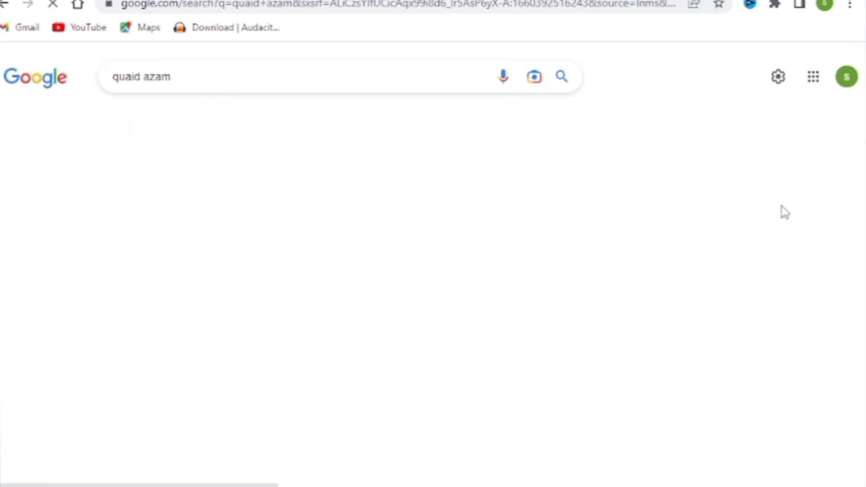
pyautogui.click(406, 242)
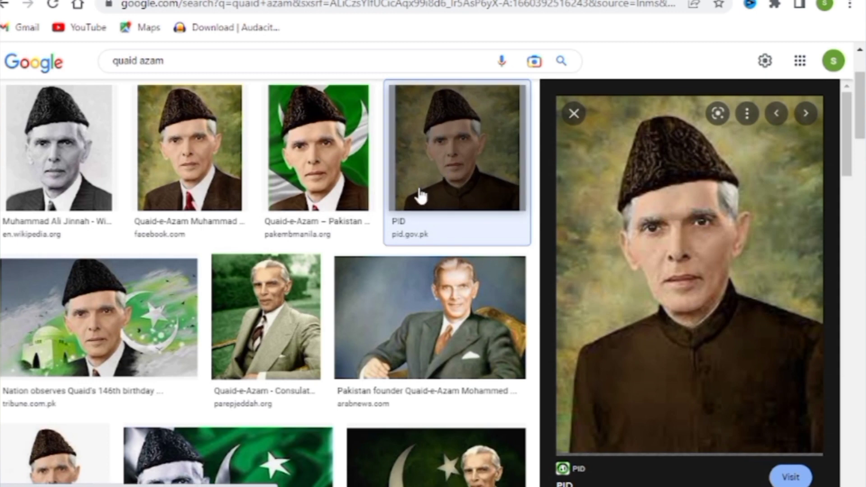
pyautogui.rightClick(679, 166)
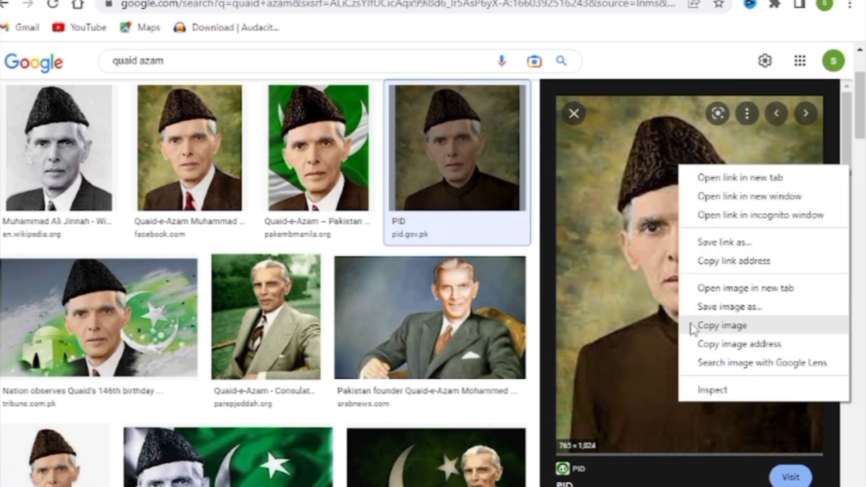
pyautogui.click(721, 328)
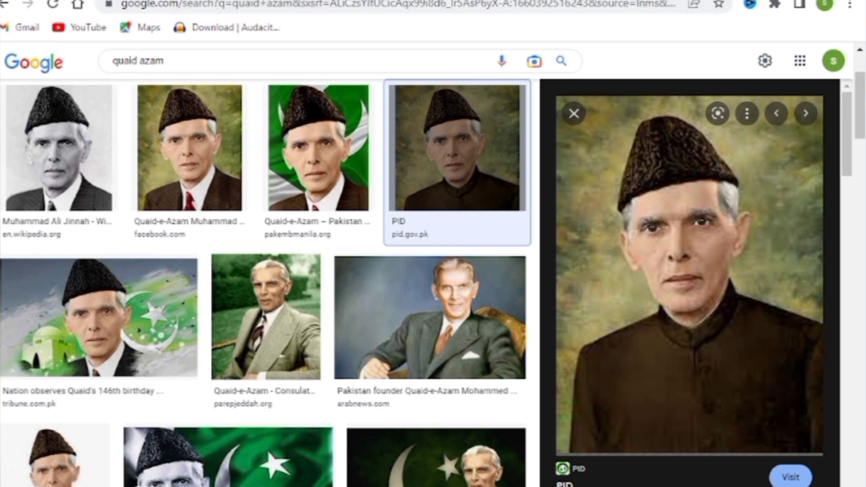
# Return to the Canva design, show the uploaded images, and paste the copied portrait onto the flyer.
pyautogui.click(336, 0)
pyautogui.click(391, 196)
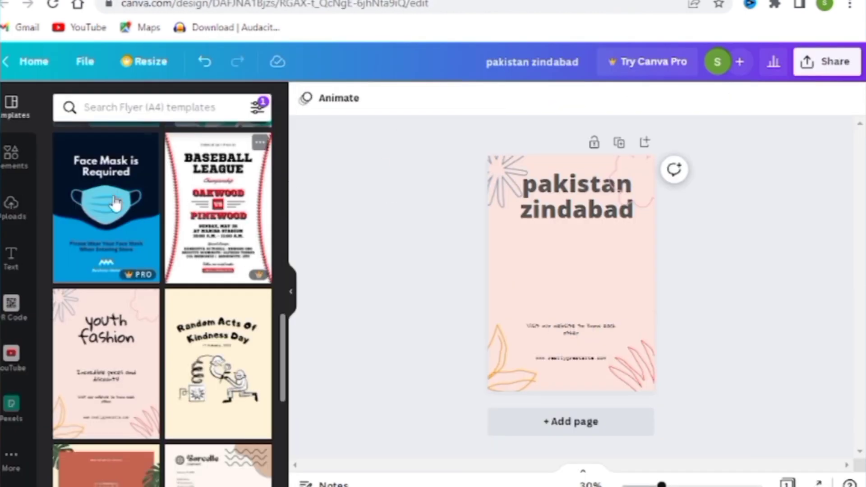
pyautogui.click(11, 207)
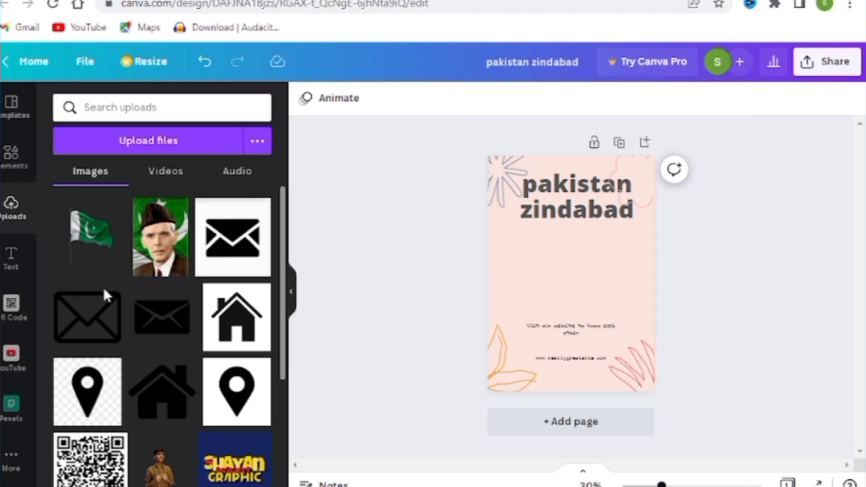
pyautogui.hotkey('ctrl', 'v')
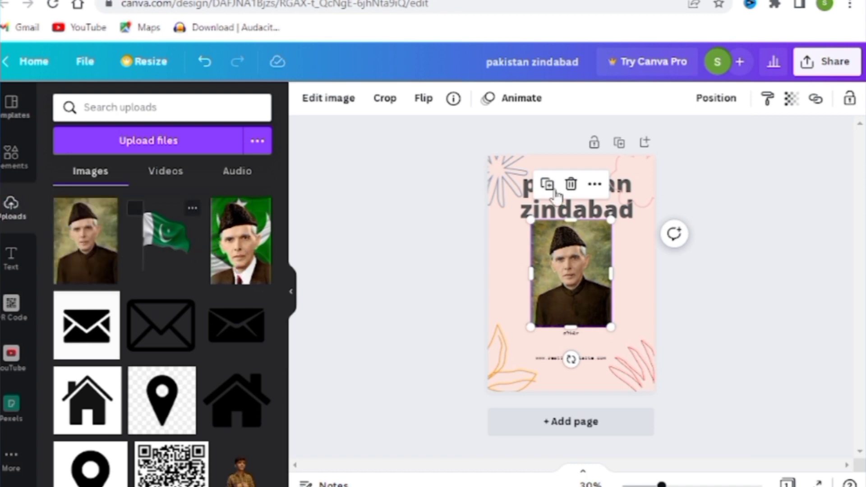
# Delete the pasted portrait from the flyer and move its uploaded image to trash.
pyautogui.click(571, 185)
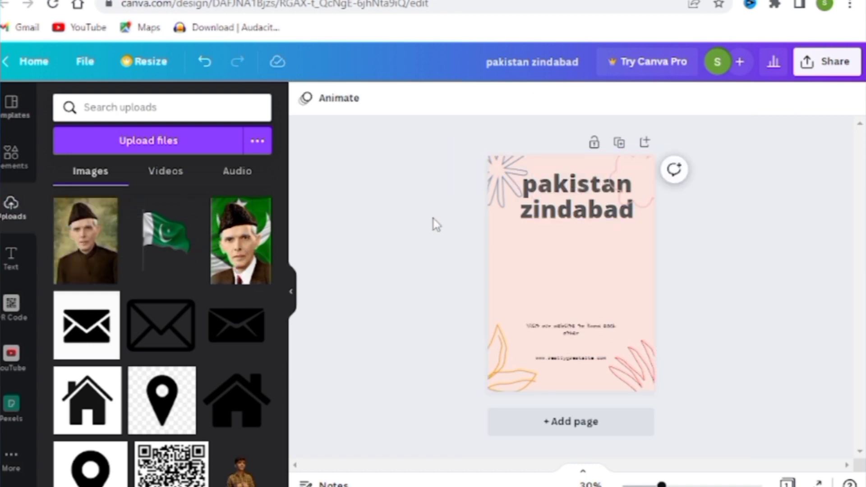
pyautogui.click(106, 209)
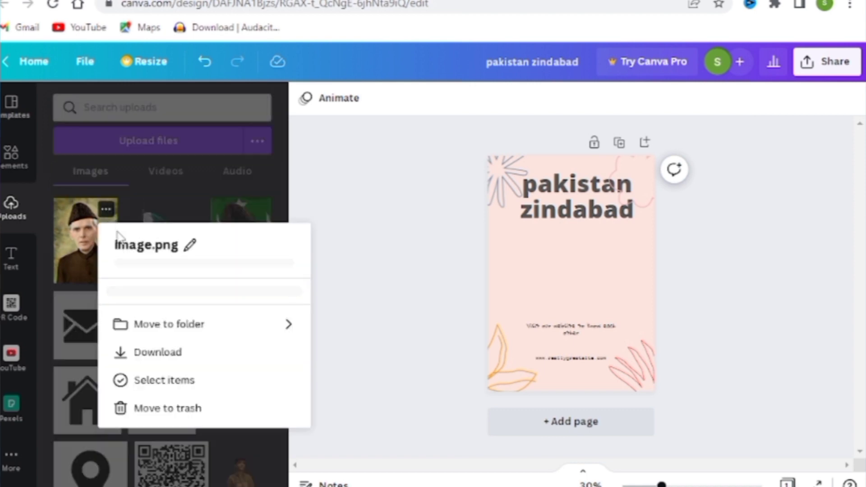
pyautogui.click(193, 422)
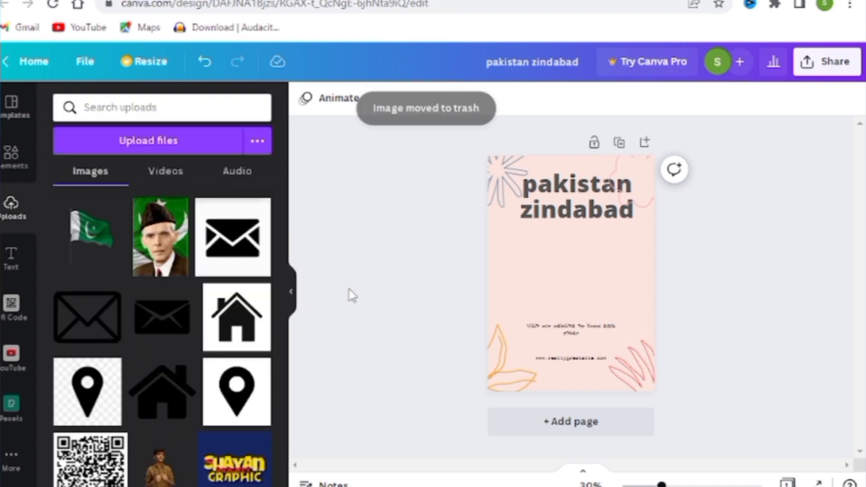
# Replace the "Visit our website to know each other" text with a short new line and shrink its text box to font size 18.8.
pyautogui.click(568, 332)
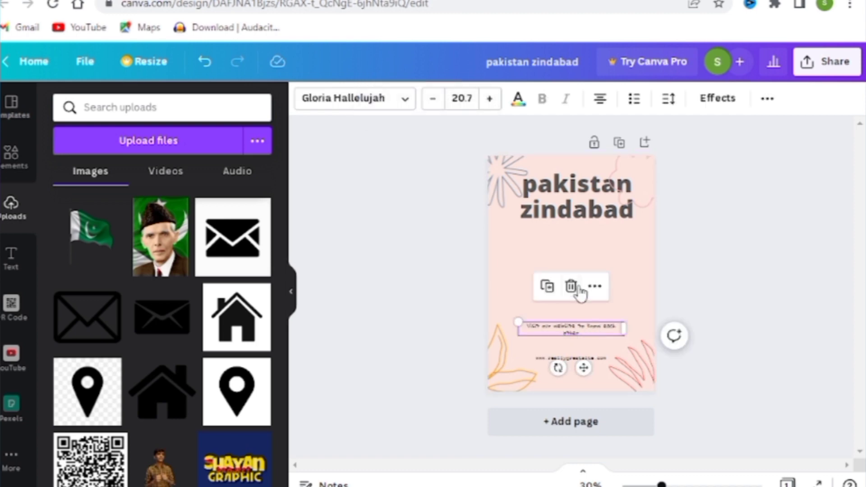
pyautogui.click(591, 333)
pyautogui.press('BackSpace')
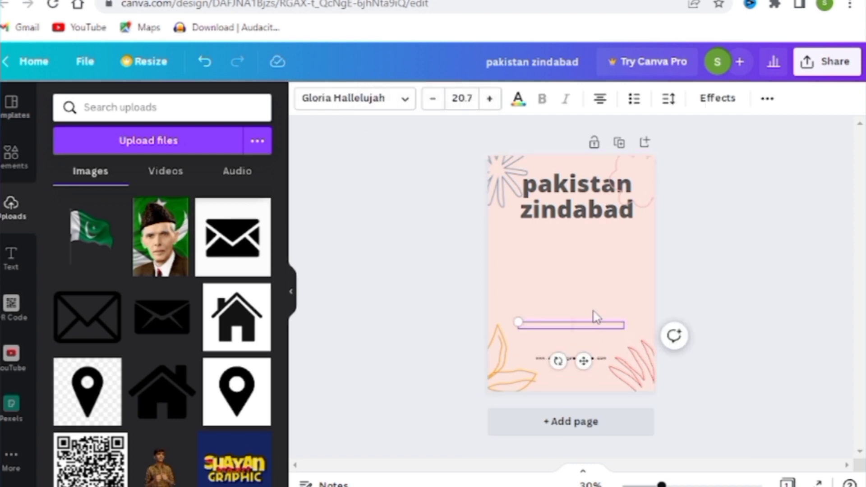
pyautogui.moveTo(518, 323); pyautogui.dragTo(528, 323)
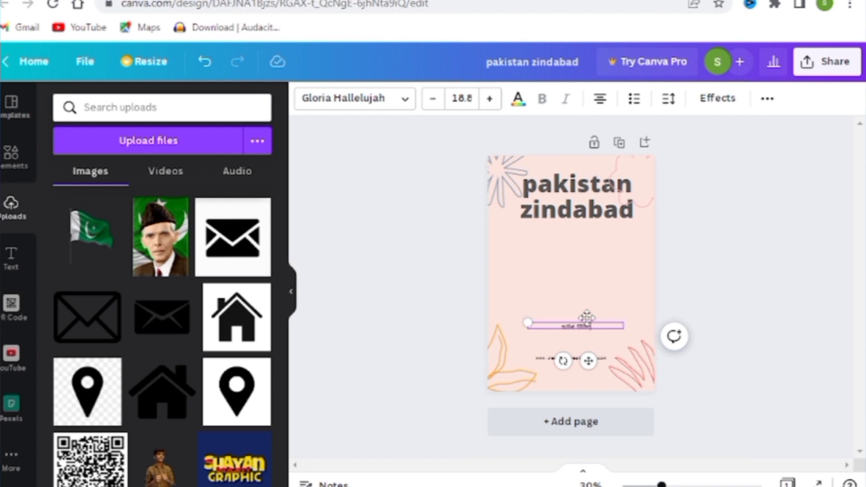
# Change the font of the "quaid azam" line to Agrandir Narrow Black.
pyautogui.click(391, 108)
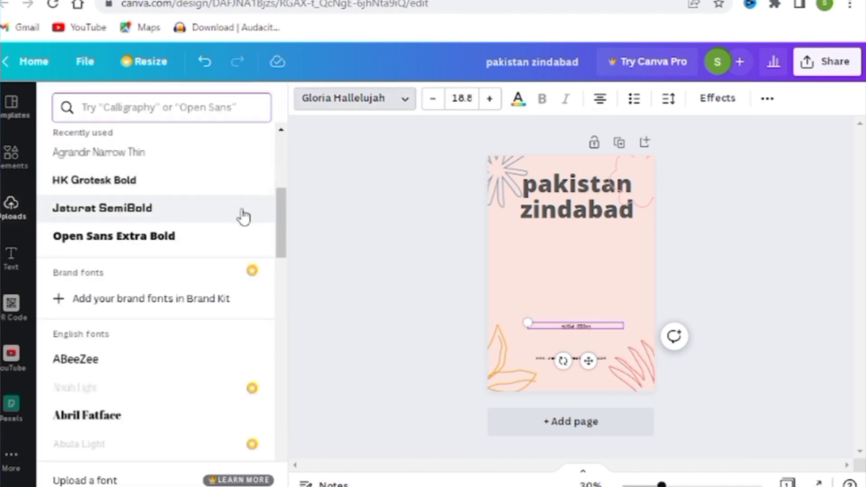
pyautogui.click(186, 213)
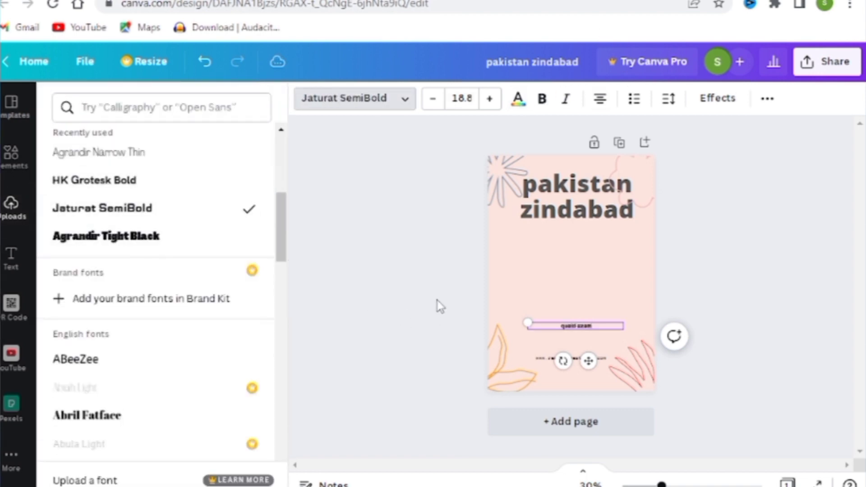
pyautogui.moveTo(284, 238); pyautogui.dragTo(283, 328)
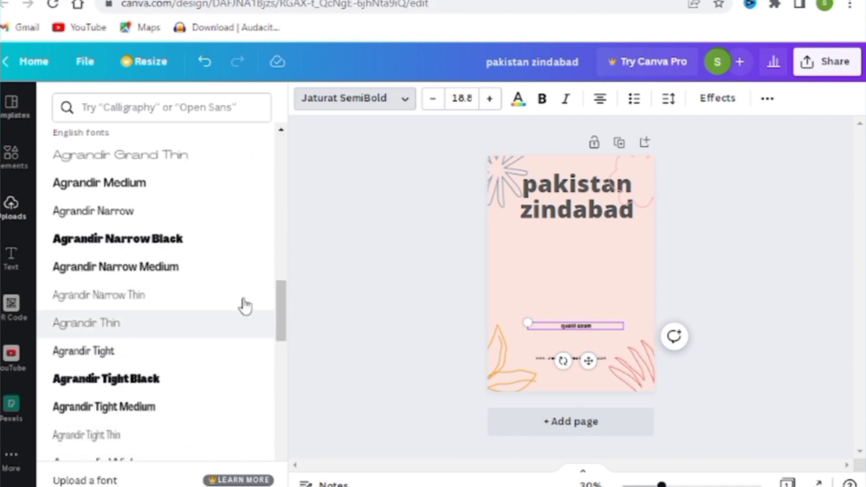
pyautogui.click(164, 245)
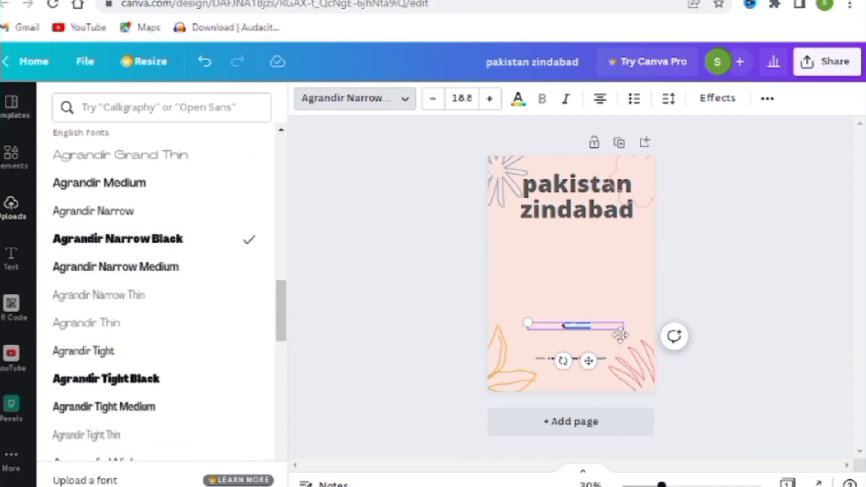
# Move the "quaid azam" line up toward the middle of the flyer and enlarge its text to about size 44.
pyautogui.moveTo(621, 333); pyautogui.dragTo(622, 280)
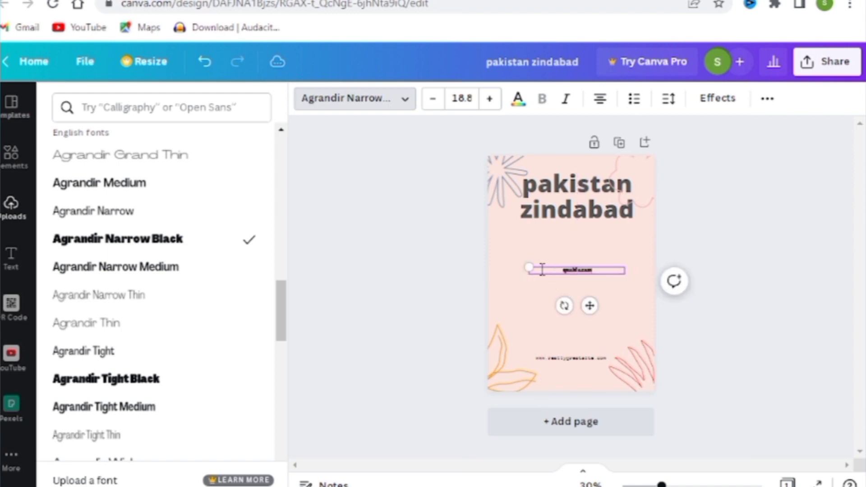
pyautogui.moveTo(527, 264); pyautogui.dragTo(406, 152)
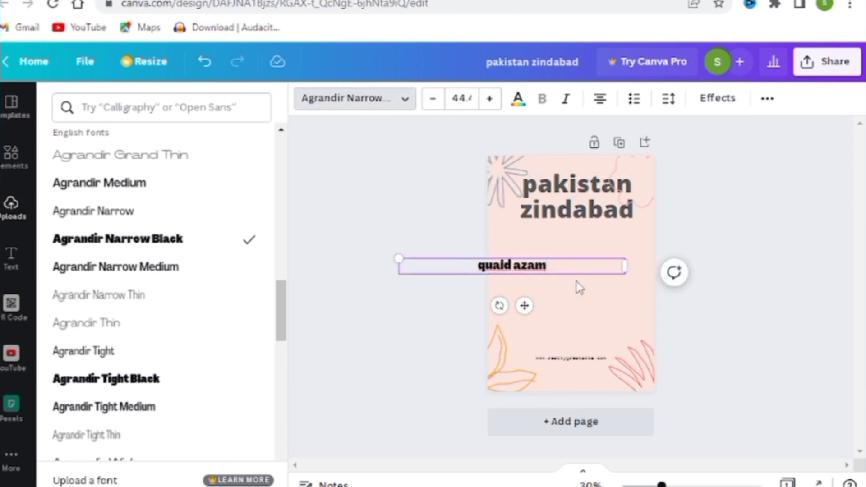
pyautogui.moveTo(587, 283); pyautogui.dragTo(610, 306)
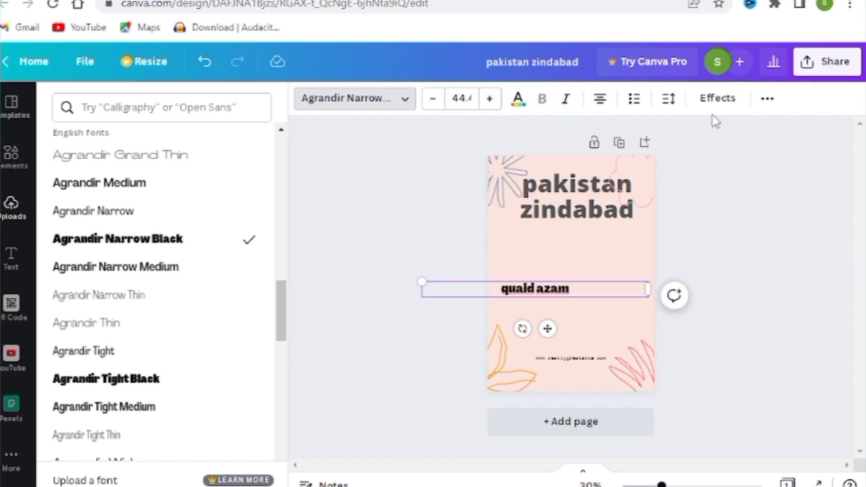
# Convert the "quaid azam" line to uppercase.
pyautogui.click(766, 111)
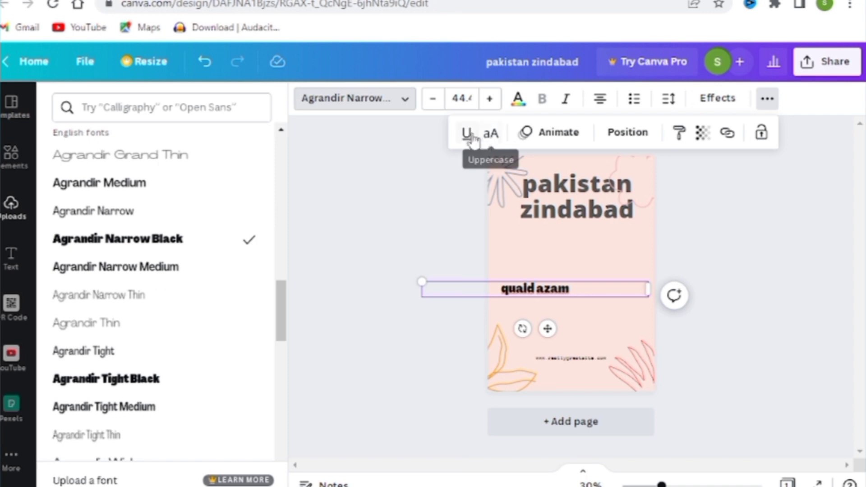
pyautogui.click(491, 135)
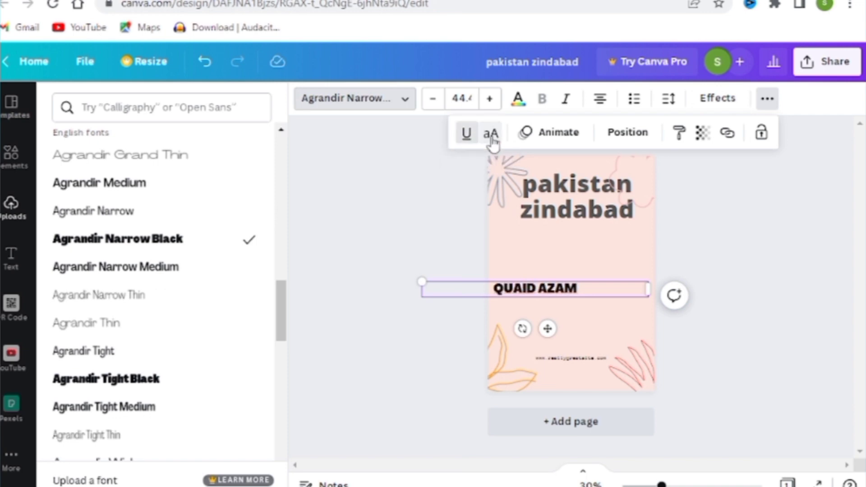
pyautogui.click(542, 296)
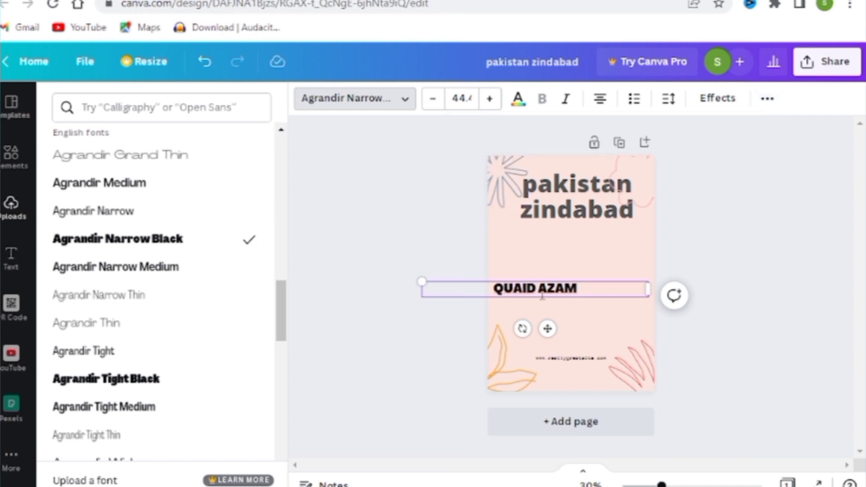
pyautogui.click(414, 114)
pyautogui.click(360, 206)
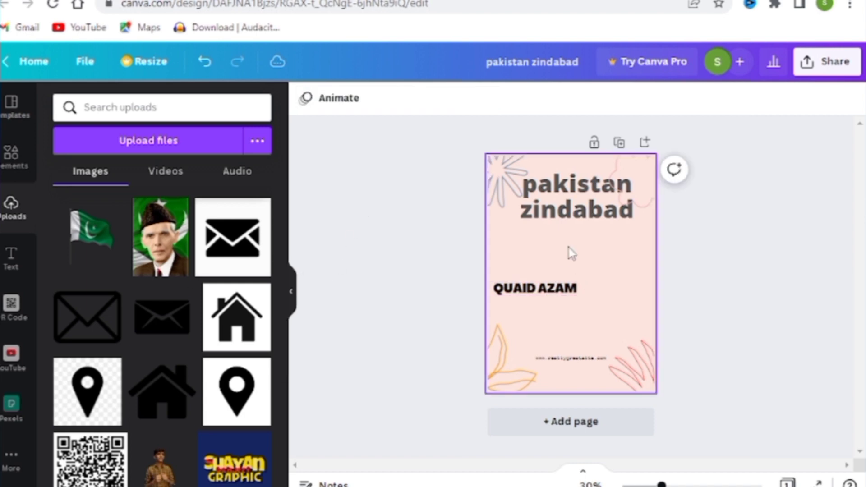
# Recolor the QUAID AZAM line with the dark gray document color.
pyautogui.click(558, 291)
pyautogui.click(518, 98)
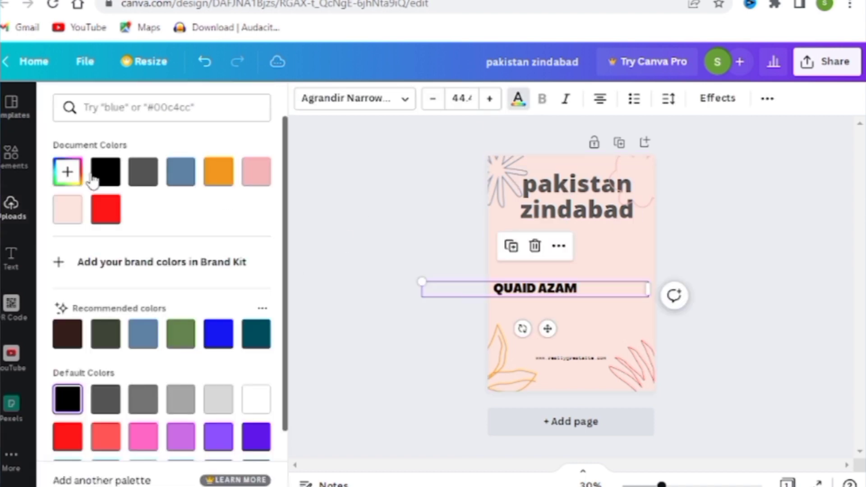
pyautogui.click(143, 172)
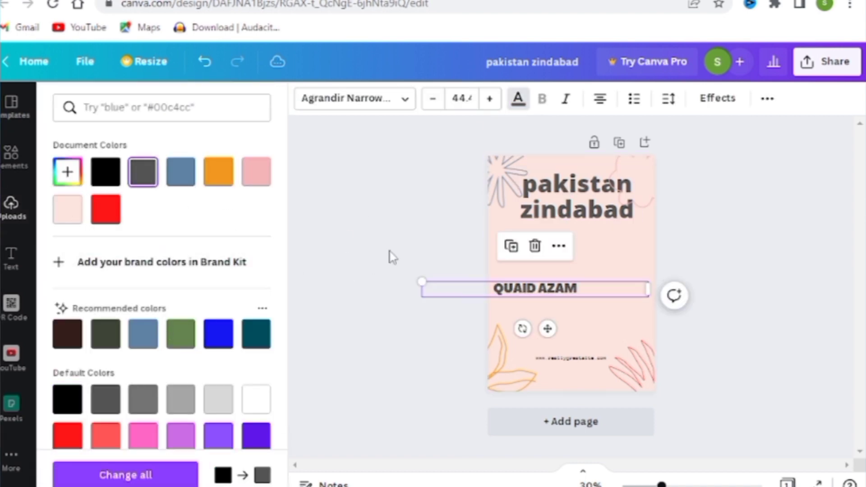
pyautogui.click(391, 255)
pyautogui.click(413, 205)
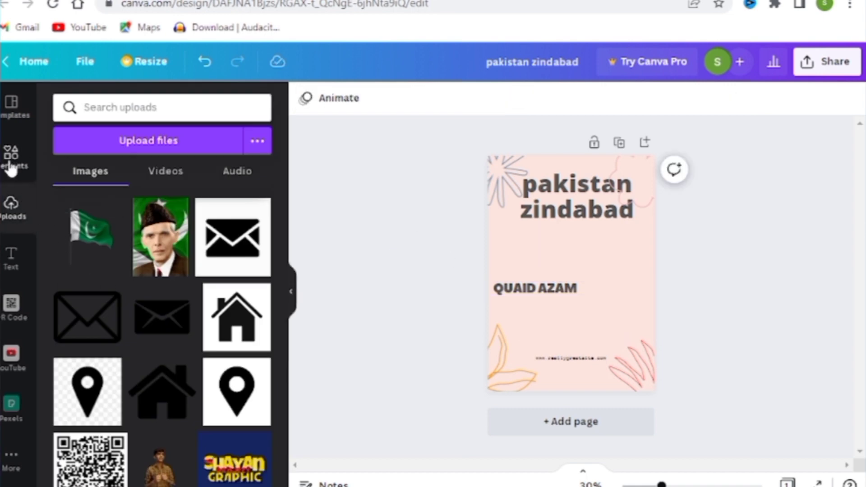
# Add a circular frame under the title on the flyer's left half and place the QUAID AZAM line below it.
pyautogui.click(13, 156)
pyautogui.moveTo(285, 181); pyautogui.dragTo(296, 418)
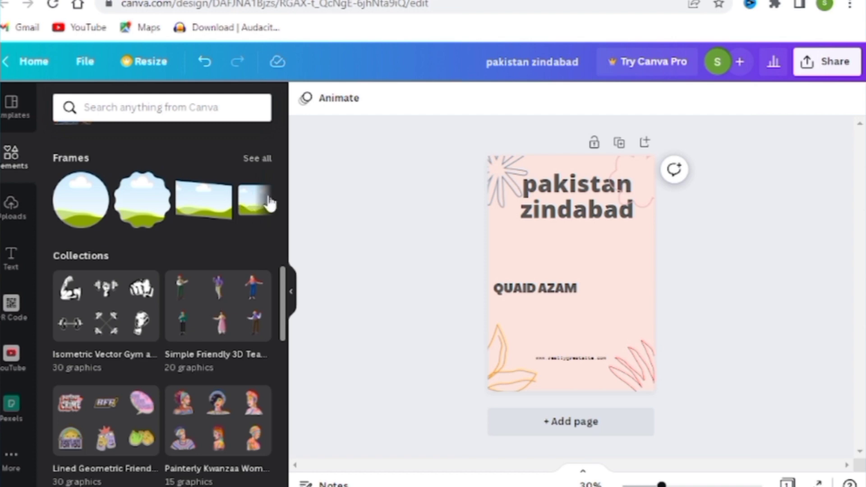
pyautogui.click(81, 199)
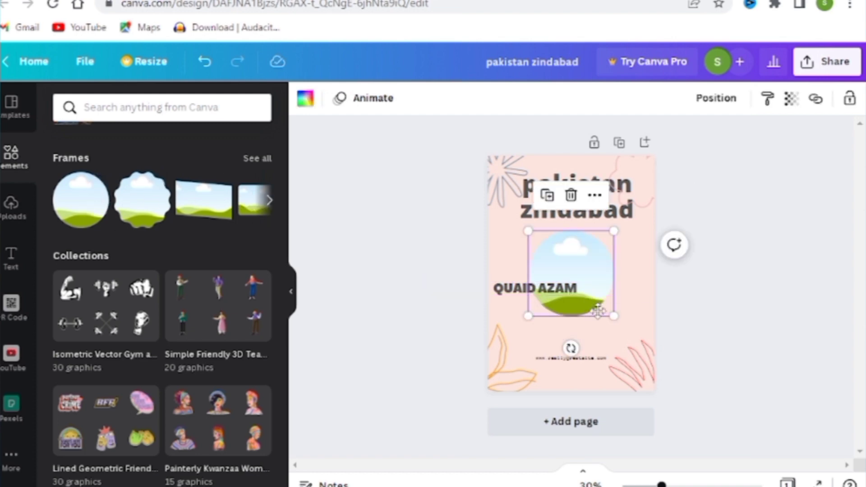
pyautogui.moveTo(598, 311); pyautogui.dragTo(631, 303)
pyautogui.moveTo(511, 291); pyautogui.dragTo(523, 332)
pyautogui.moveTo(614, 294); pyautogui.dragTo(549, 294)
# Fill the circular frame with the uploaded portrait on the green flag background and enlarge it slightly to about 112 by 112.
pyautogui.click(11, 206)
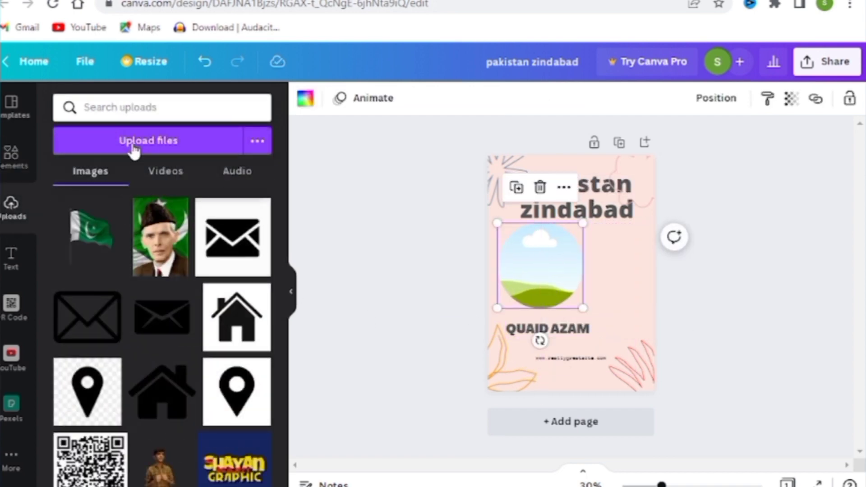
pyautogui.click(181, 251)
pyautogui.moveTo(605, 299); pyautogui.dragTo(558, 273)
pyautogui.click(527, 256)
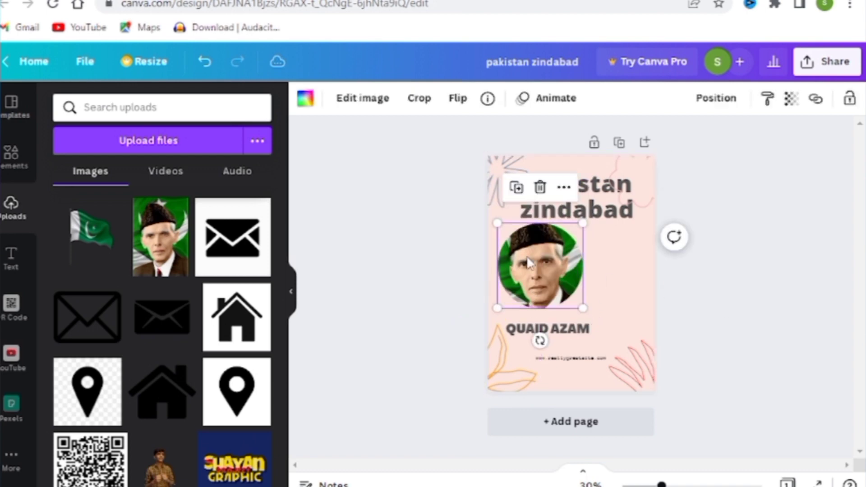
pyautogui.moveTo(584, 309)
pyautogui.mouseDown()
pyautogui.moveTo(597, 332)
pyautogui.moveTo(587, 314)
pyautogui.mouseUp()
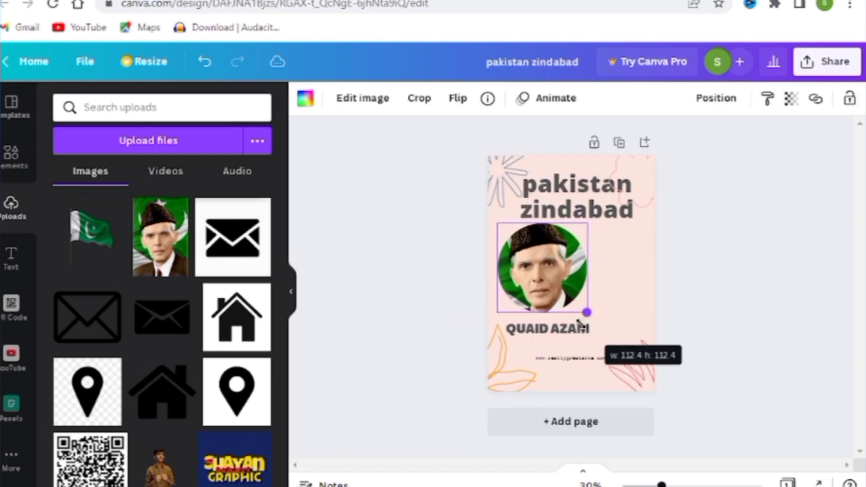
pyautogui.click(631, 301)
# Move the QUAID AZAM line and the circular portrait to the right side of the flyer, with the portrait above the text.
pyautogui.scroll(2, 631, 302)
pyautogui.scroll(-2, 782, 283)
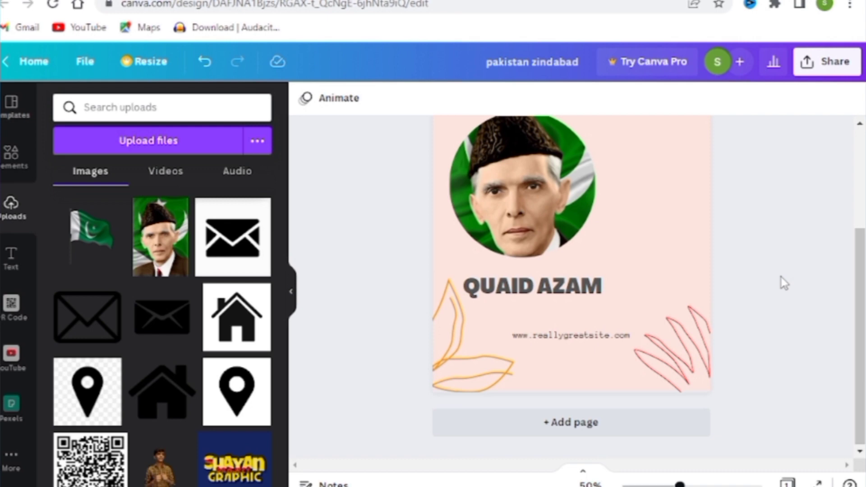
pyautogui.scroll(-2, 784, 283)
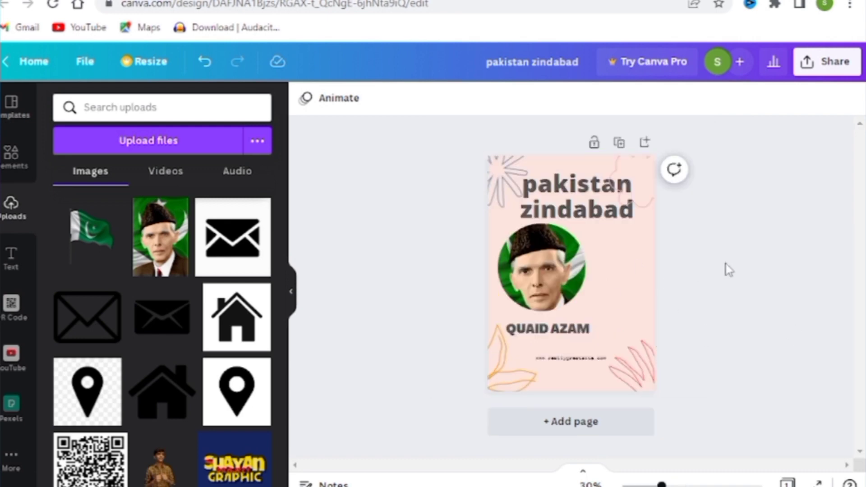
pyautogui.moveTo(577, 322); pyautogui.dragTo(636, 326)
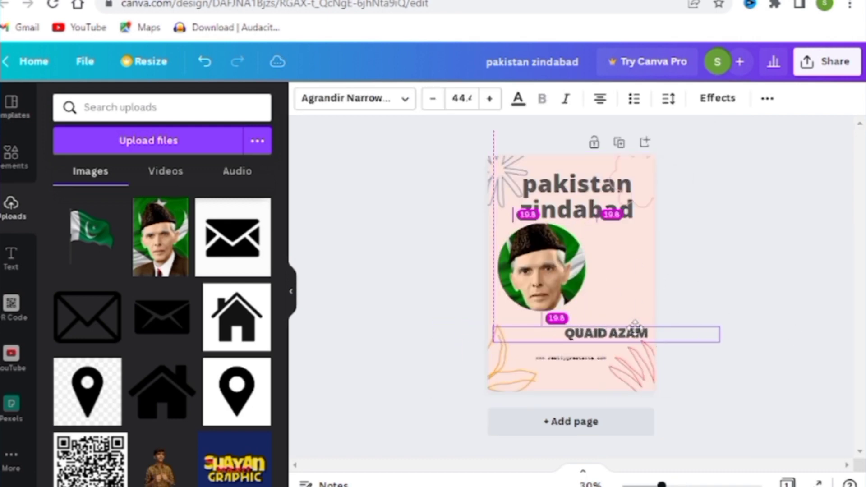
pyautogui.moveTo(562, 285); pyautogui.dragTo(631, 293)
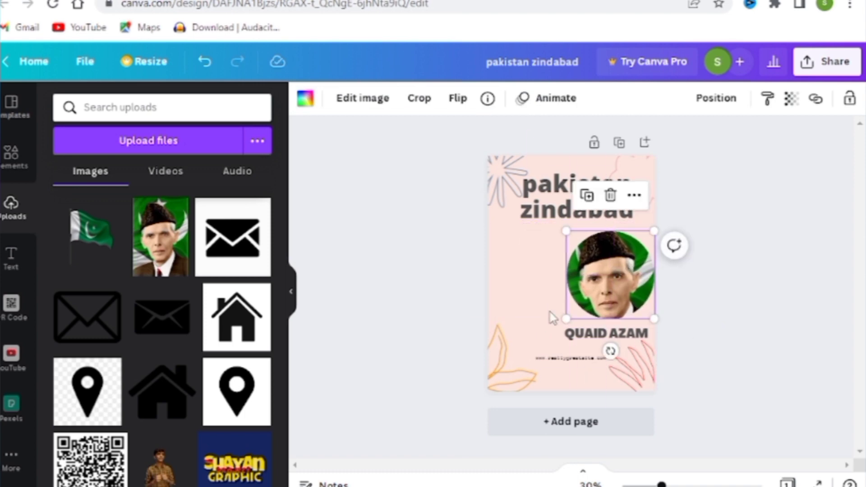
pyautogui.click(572, 361)
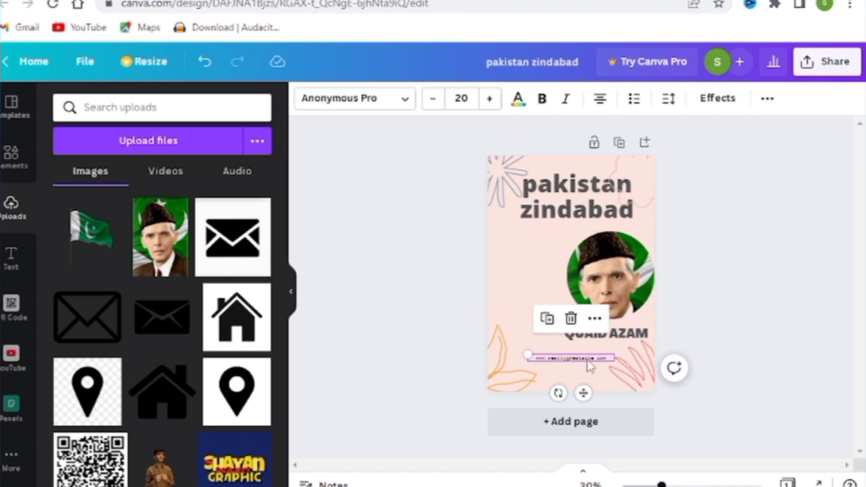
pyautogui.press('Delete')
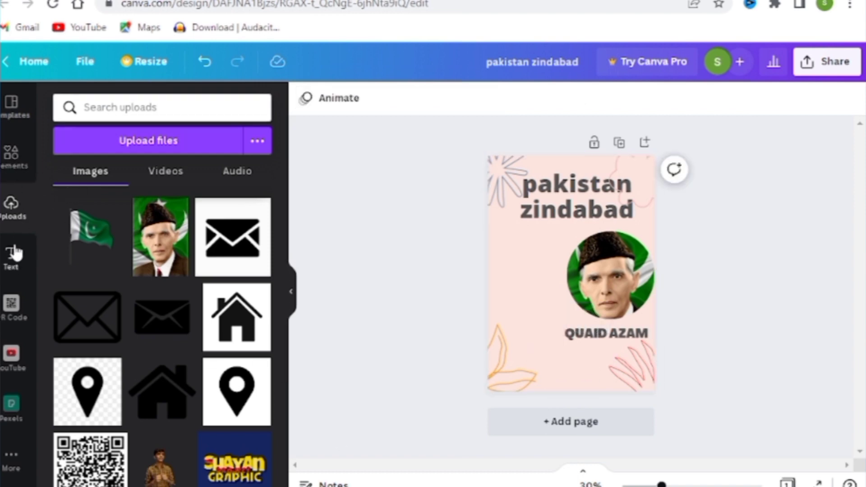
pyautogui.click(13, 254)
pyautogui.click(185, 235)
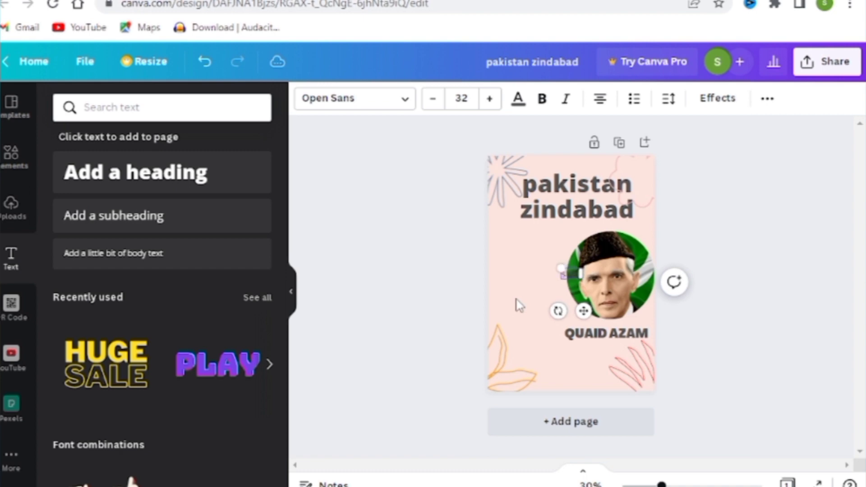
pyautogui.write('shayan project academy')
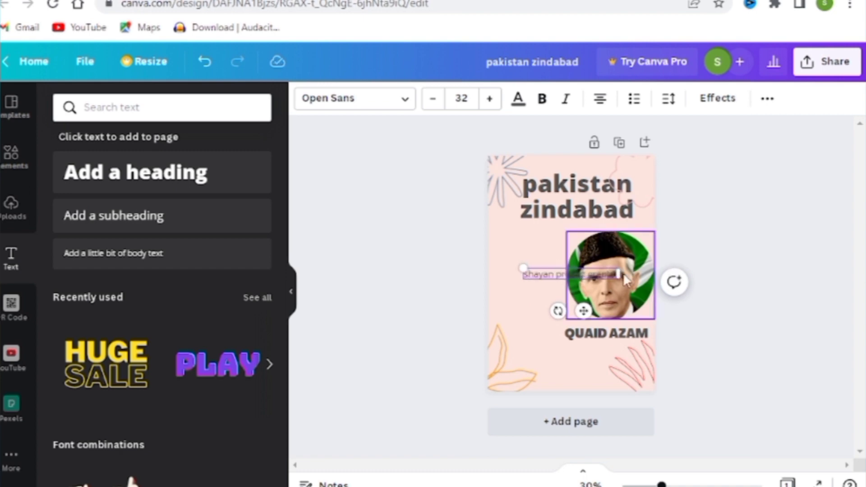
# Set the "shayan project graphic" text in Agrandir Narrow Black and move it to the bottom of the flyer.
pyautogui.click(406, 107)
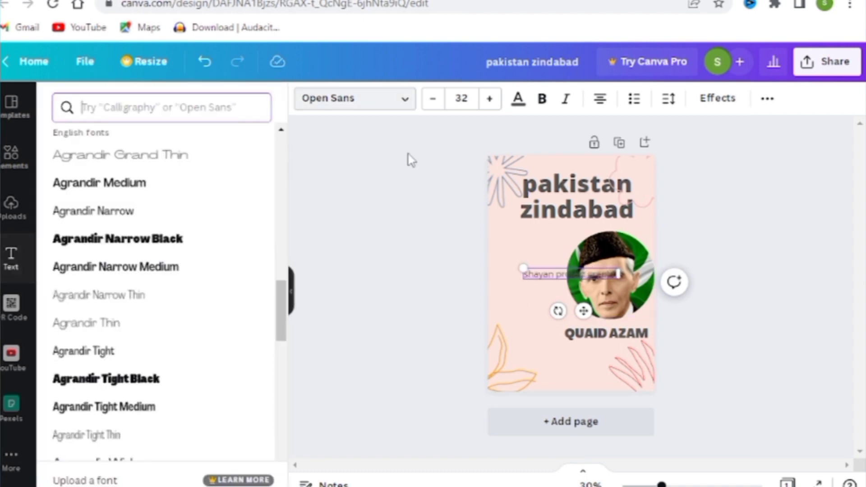
pyautogui.click(155, 244)
pyautogui.moveTo(585, 311); pyautogui.dragTo(591, 412)
pyautogui.click(730, 350)
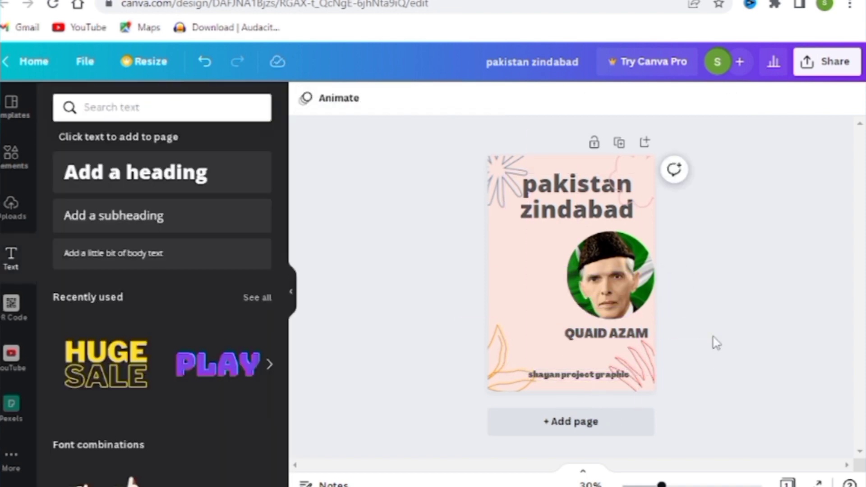
# Convert the "pakistan zindabad" title to uppercase.
pyautogui.click(560, 220)
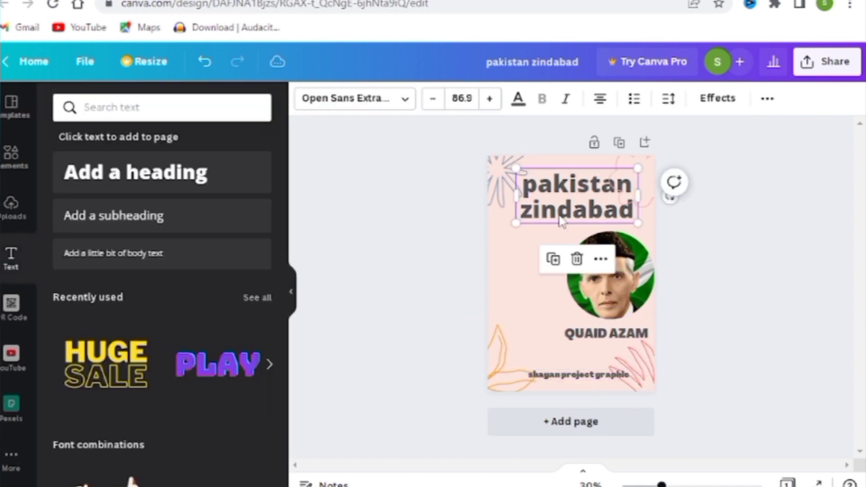
pyautogui.click(767, 99)
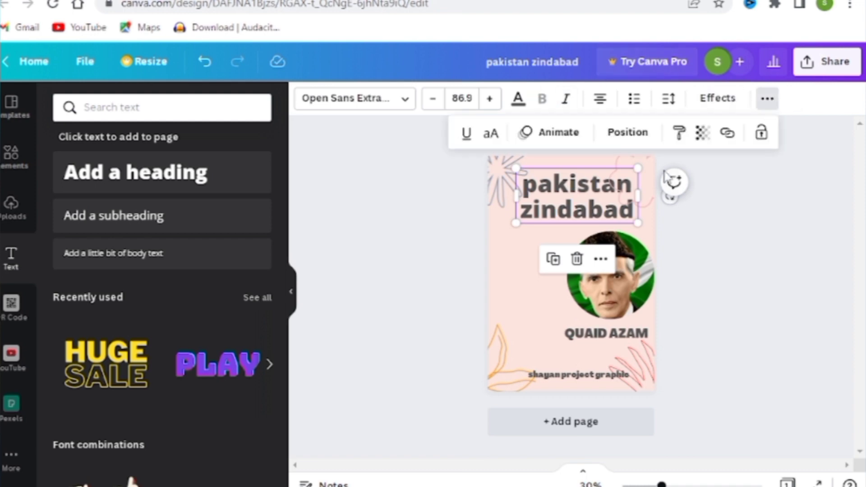
pyautogui.click(491, 133)
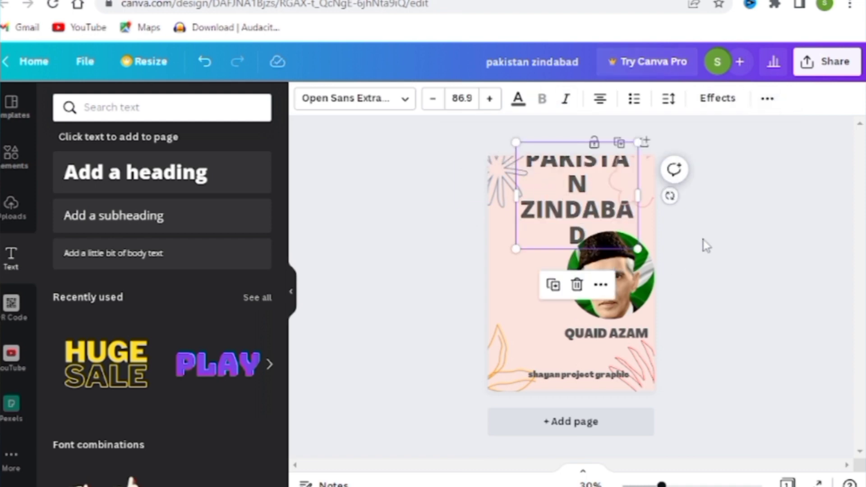
# Widen the title's text box so PAKISTAN and ZINDABAD each fit on one line, and shift the title slightly left.
pyautogui.click(637, 199)
pyautogui.click(634, 207)
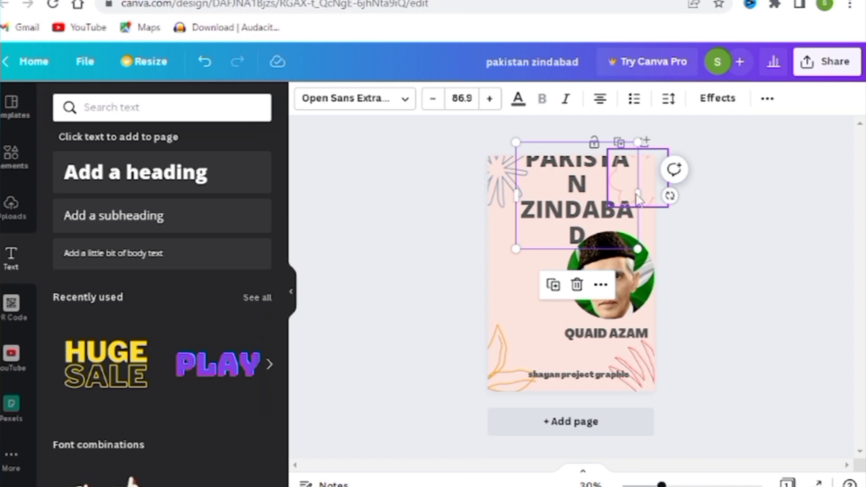
pyautogui.moveTo(637, 198); pyautogui.dragTo(659, 198)
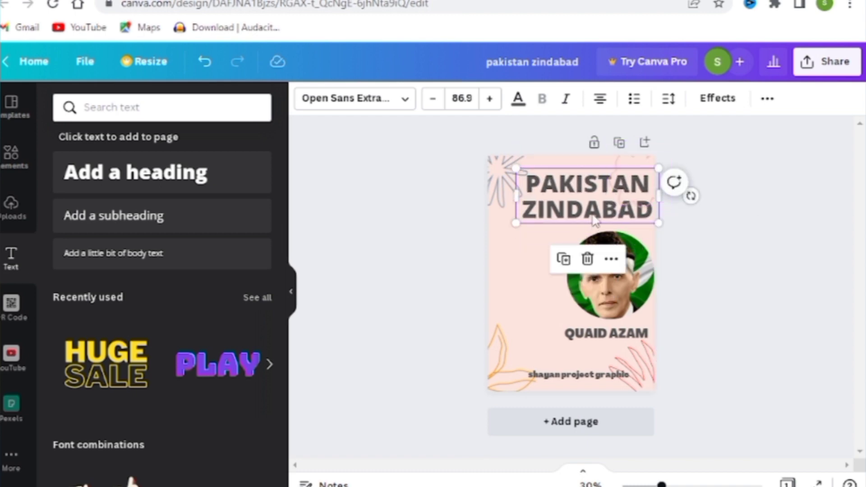
pyautogui.moveTo(595, 221); pyautogui.dragTo(586, 221)
pyautogui.click(751, 242)
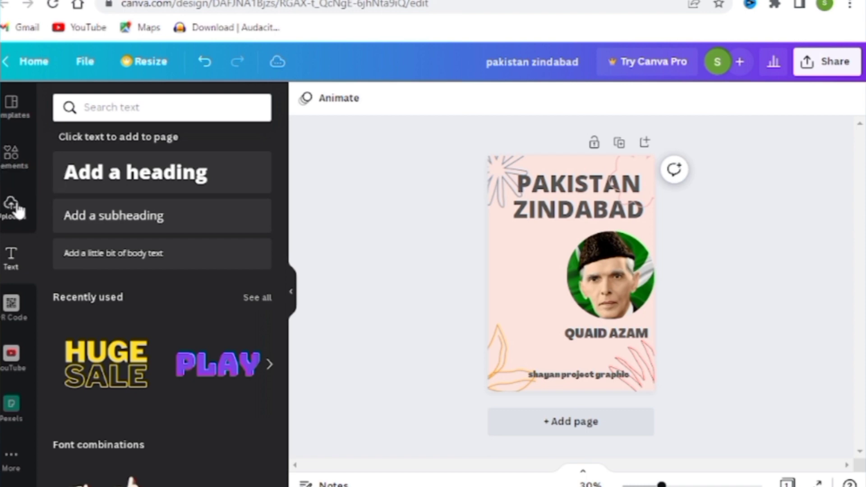
# Add the uploaded Pakistan flag image to the flyer and place it to the left of the portrait.
pyautogui.click(13, 154)
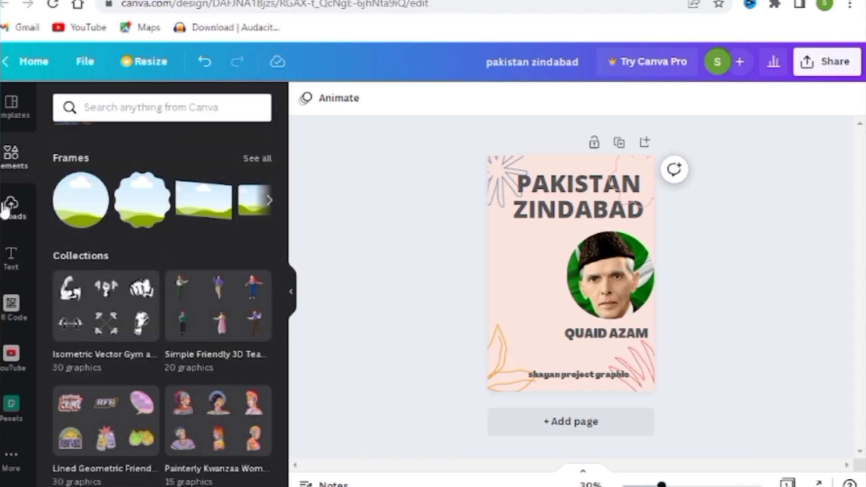
pyautogui.click(6, 208)
pyautogui.click(97, 246)
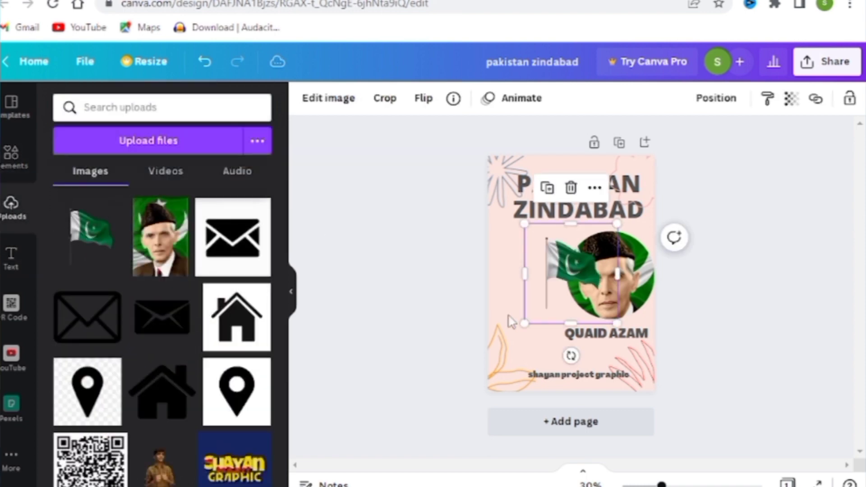
pyautogui.moveTo(563, 276); pyautogui.dragTo(524, 292)
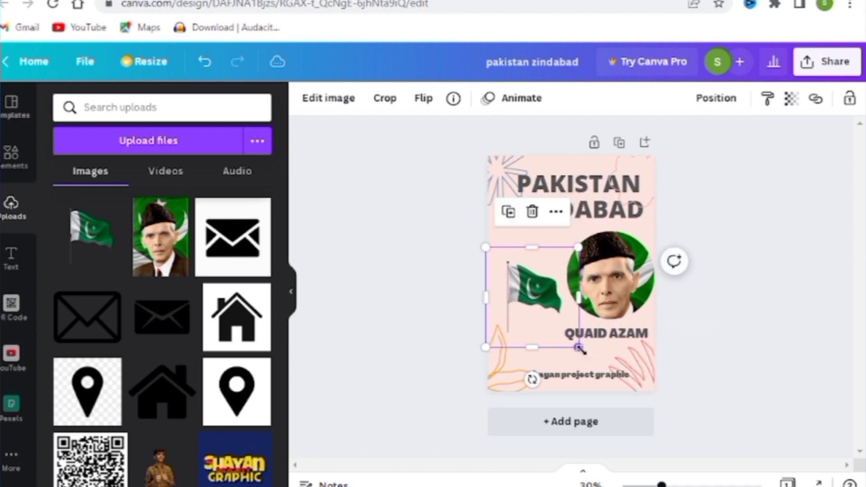
# Enlarge the flag and position it in the flyer's lower-left area with its pole reaching the bottom edge.
pyautogui.moveTo(581, 350); pyautogui.dragTo(606, 371)
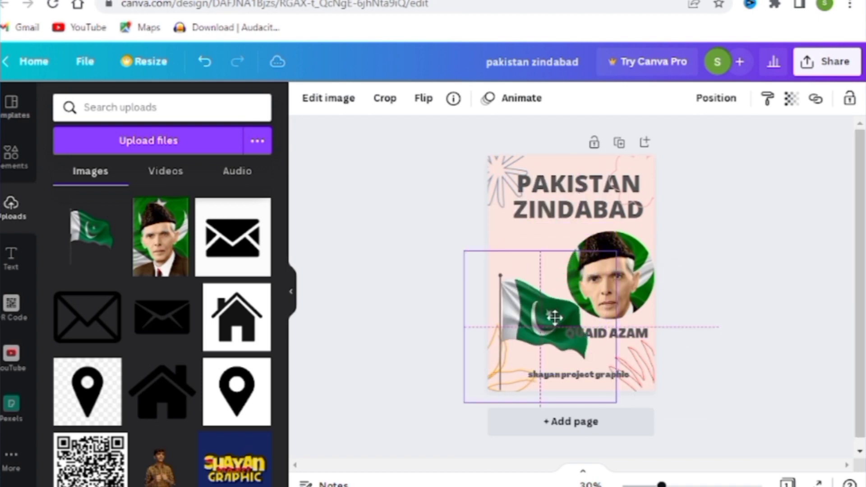
pyautogui.moveTo(555, 317)
pyautogui.mouseDown()
pyautogui.moveTo(561, 327)
pyautogui.moveTo(548, 329)
pyautogui.mouseUp()
pyautogui.moveTo(611, 411); pyautogui.dragTo(639, 381)
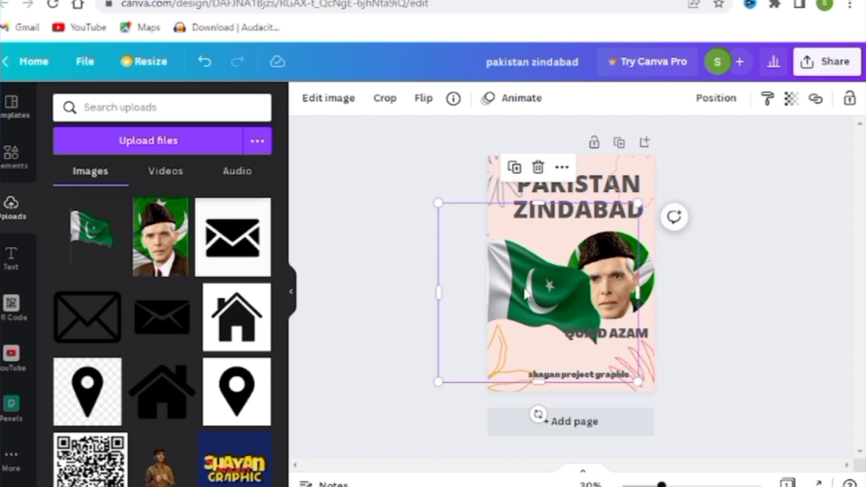
pyautogui.moveTo(525, 288); pyautogui.dragTo(527, 313)
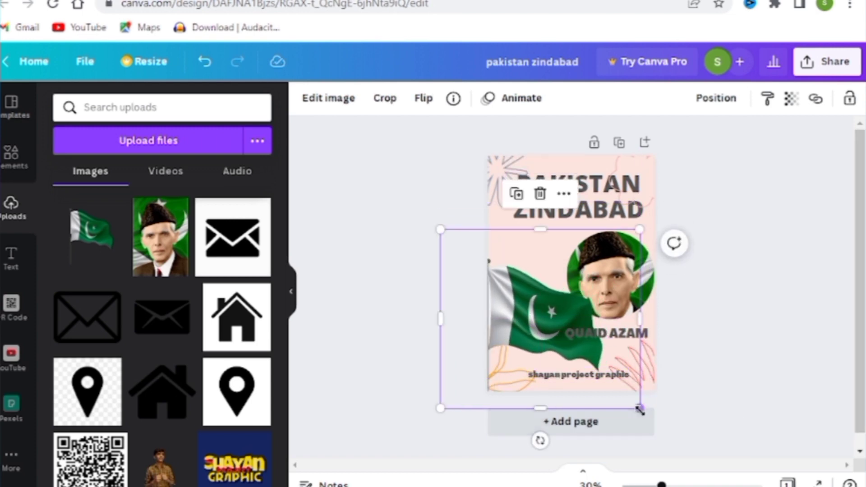
pyautogui.moveTo(636, 401); pyautogui.dragTo(615, 372)
pyautogui.moveTo(524, 292); pyautogui.dragTo(540, 306)
pyautogui.click(645, 252)
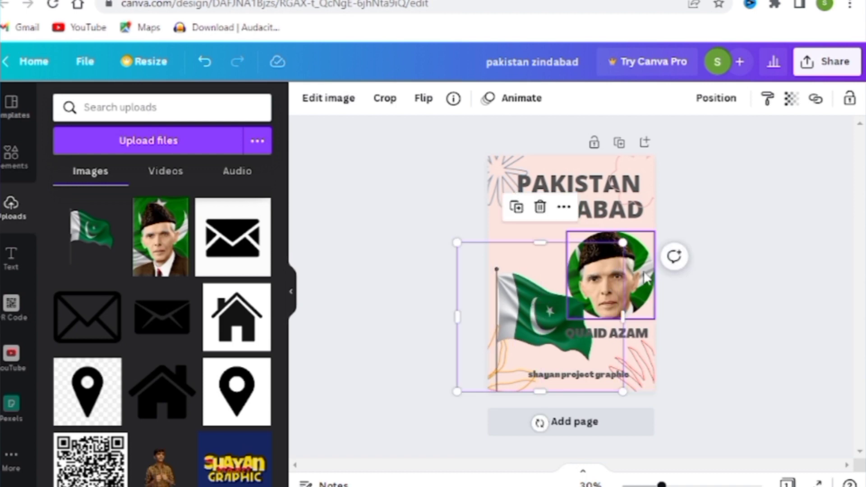
pyautogui.rightClick(644, 252)
pyautogui.click(638, 298)
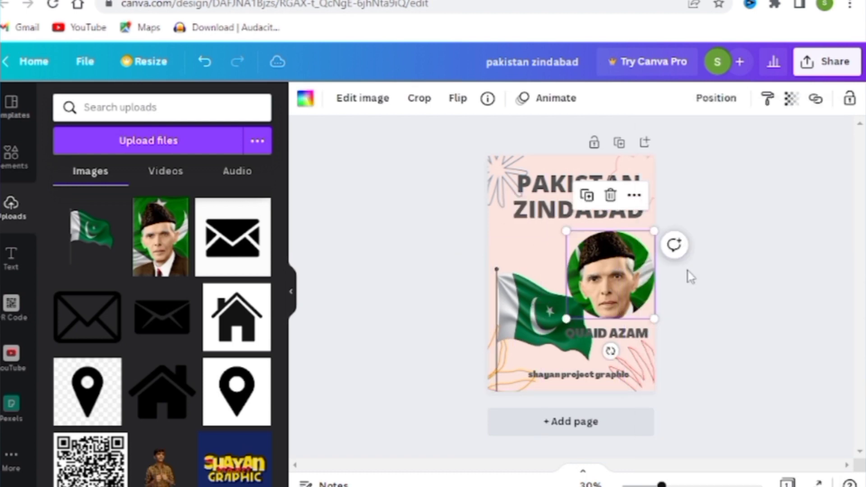
pyautogui.click(452, 236)
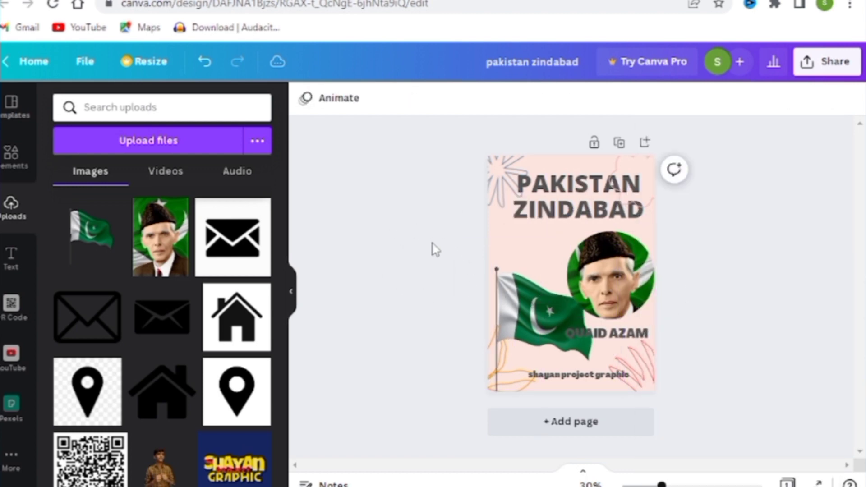
# Apply a Shadow effect to the PAKISTAN ZINDABAD title with offset 60, direction -37, blur 35 and transparency 63.
pyautogui.click(553, 213)
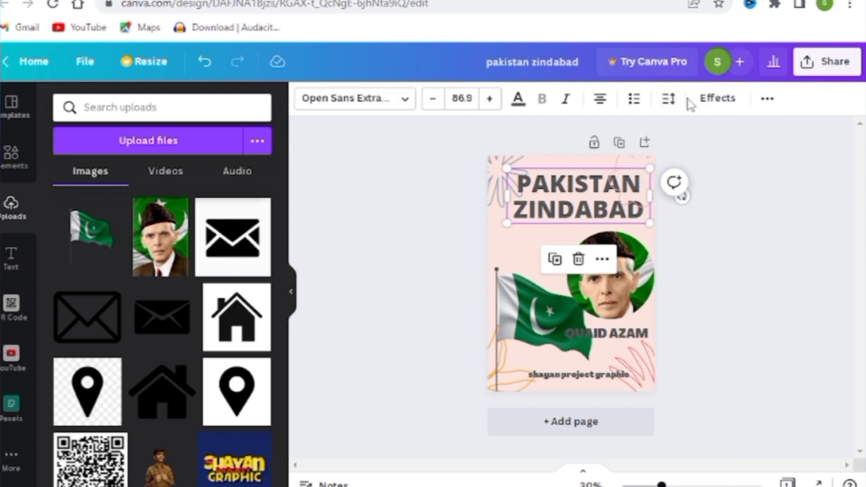
pyautogui.click(720, 104)
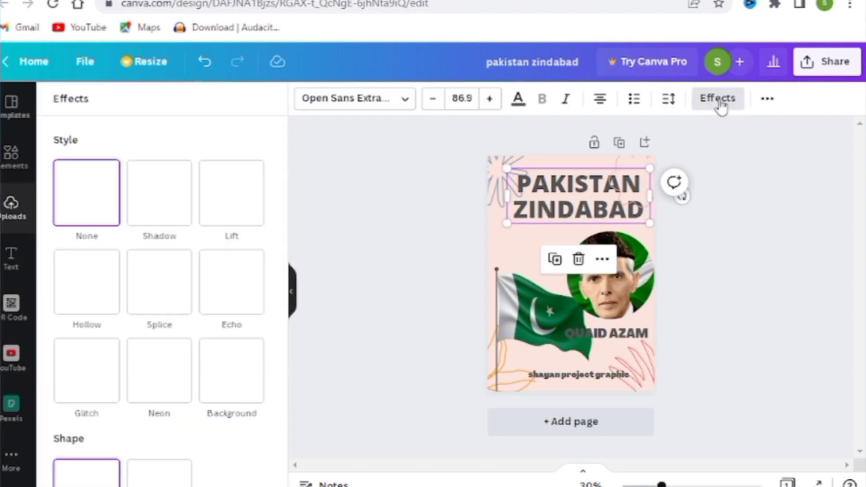
pyautogui.click(163, 211)
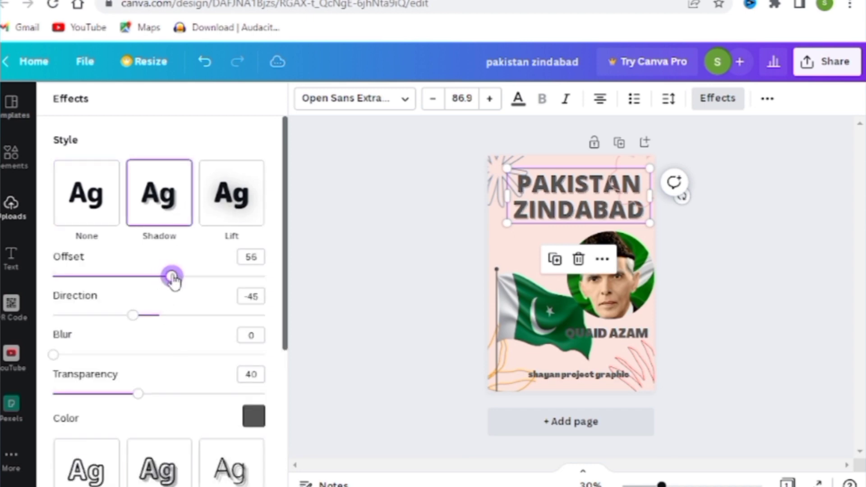
pyautogui.moveTo(140, 316)
pyautogui.mouseDown()
pyautogui.moveTo(161, 316)
pyautogui.moveTo(142, 320)
pyautogui.mouseUp()
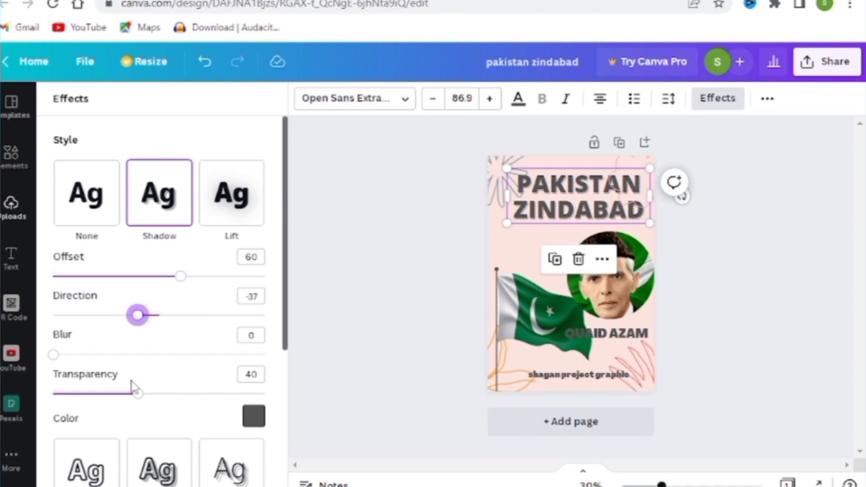
pyautogui.moveTo(108, 355); pyautogui.dragTo(127, 355)
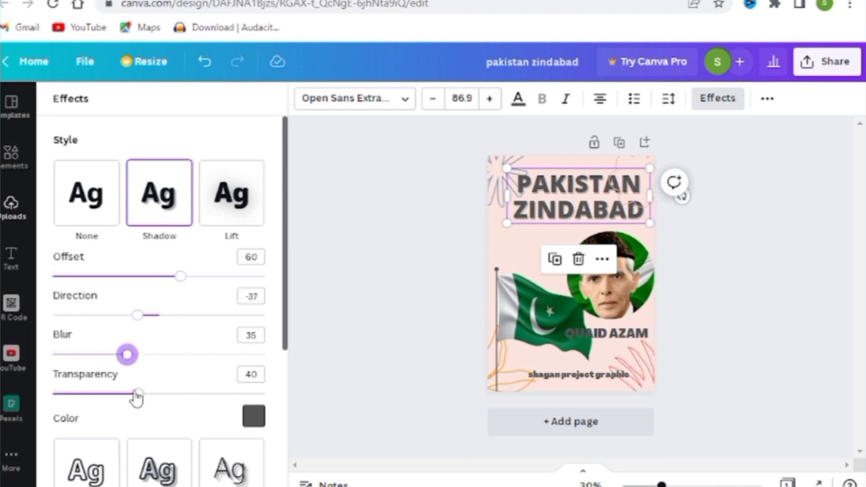
pyautogui.moveTo(137, 393); pyautogui.dragTo(189, 415)
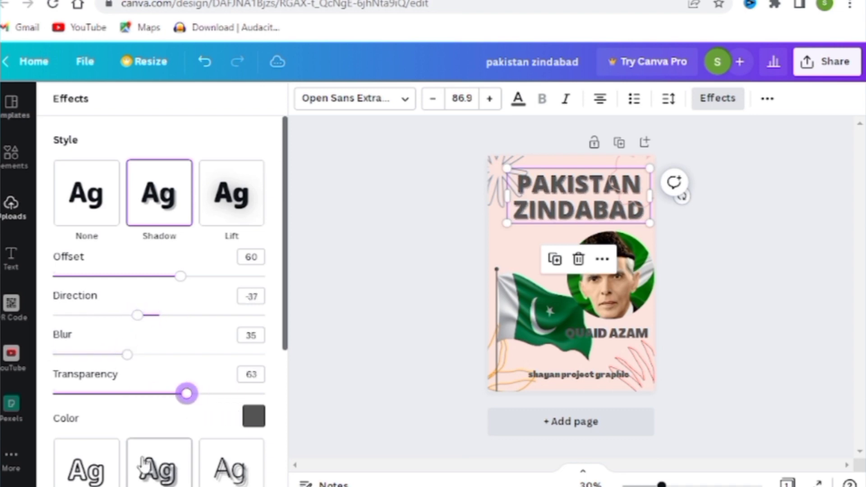
pyautogui.moveTo(286, 338); pyautogui.dragTo(291, 421)
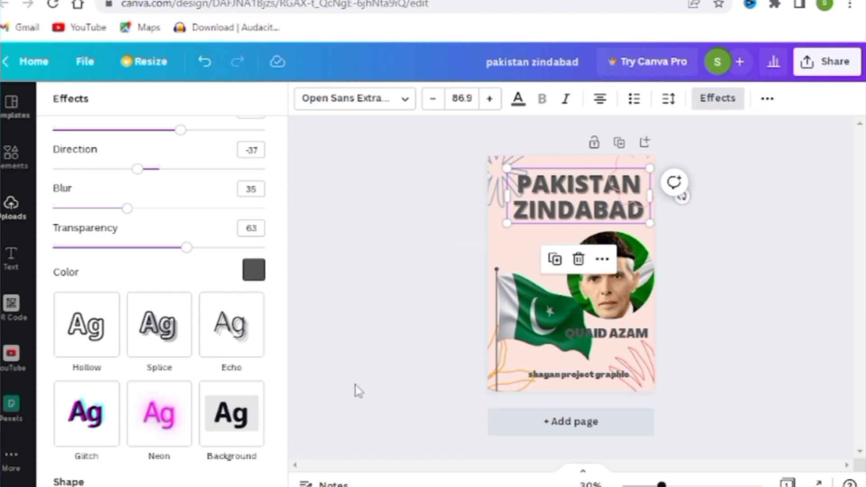
# Shift the "shayan project graphic" line slightly right and down at the bottom of the flyer.
pyautogui.click(11, 259)
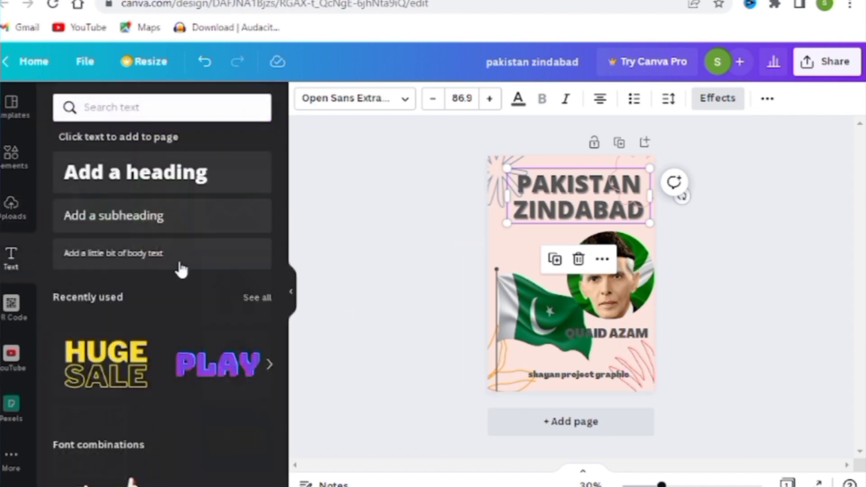
pyautogui.moveTo(567, 381); pyautogui.dragTo(583, 380)
pyautogui.click(726, 323)
# Try pale pink, green, brown and beige as the colour of the QUAID AZAM text.
pyautogui.click(599, 339)
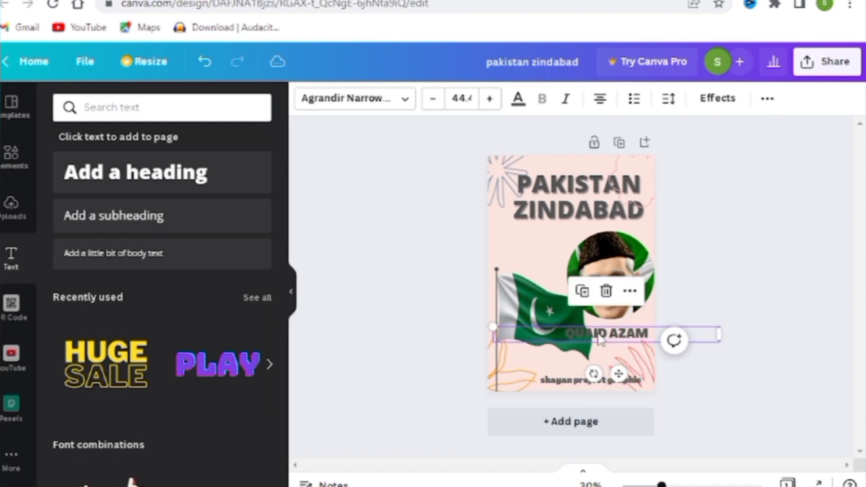
pyautogui.click(518, 100)
pyautogui.click(253, 184)
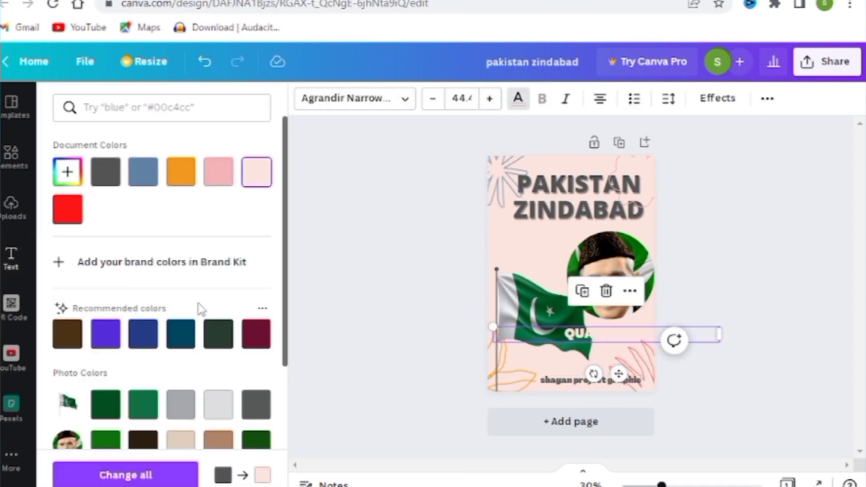
pyautogui.click(147, 412)
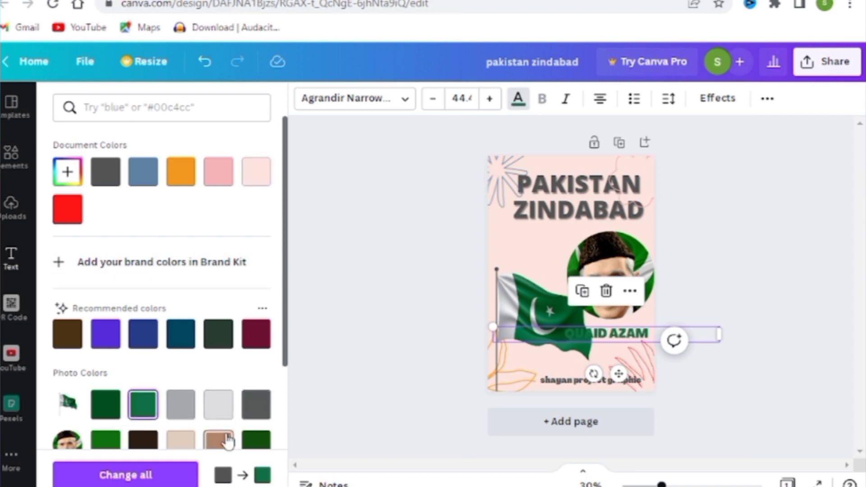
pyautogui.click(227, 438)
pyautogui.moveTo(285, 294); pyautogui.dragTo(291, 358)
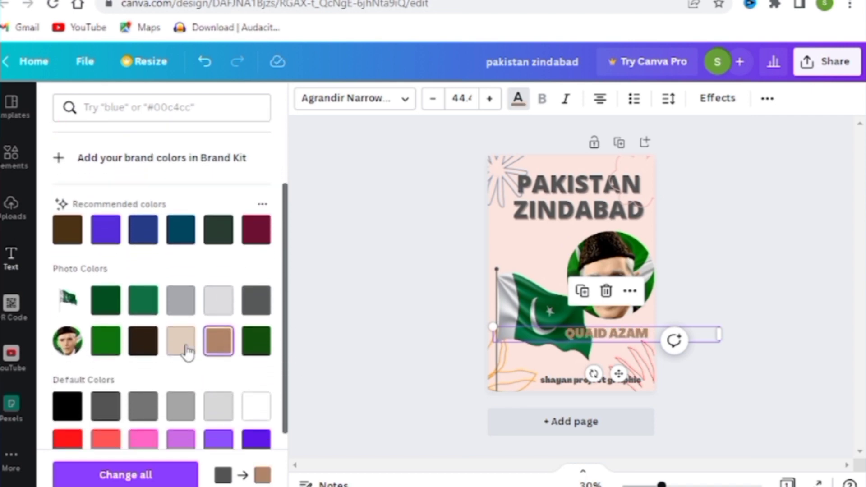
pyautogui.click(181, 343)
pyautogui.click(315, 323)
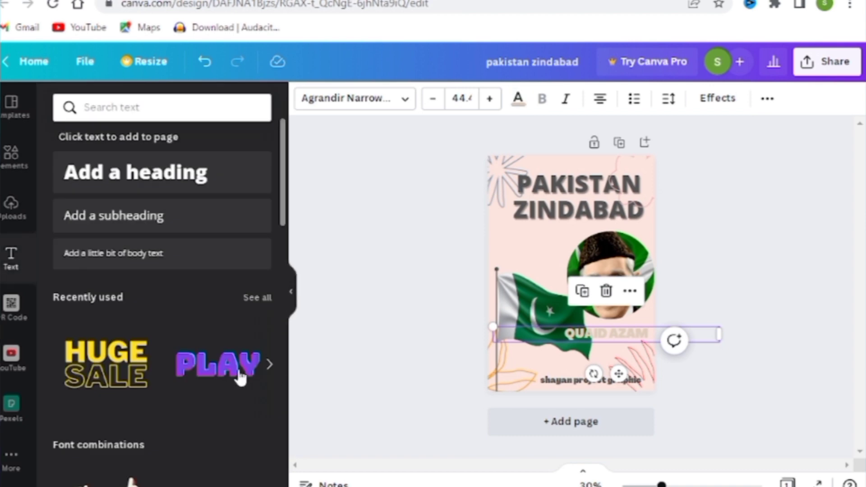
# Recolour the QUAID AZAM text to the custom dark red #841C1C.
pyautogui.click(517, 98)
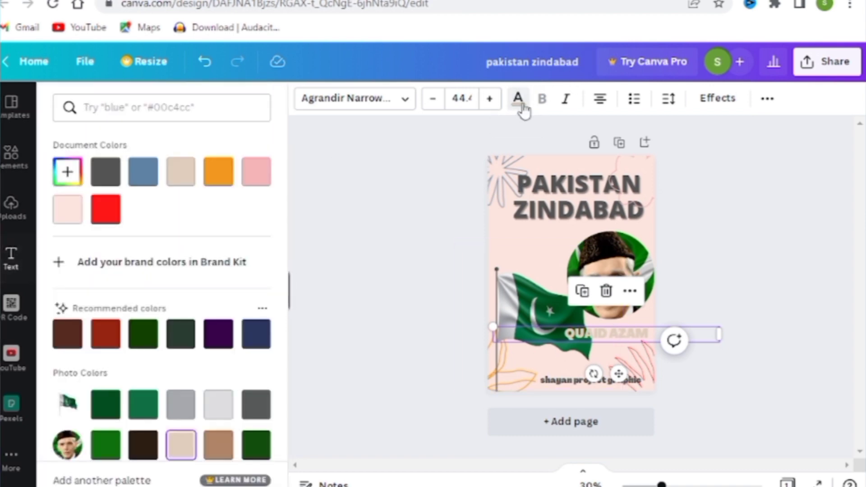
pyautogui.click(225, 183)
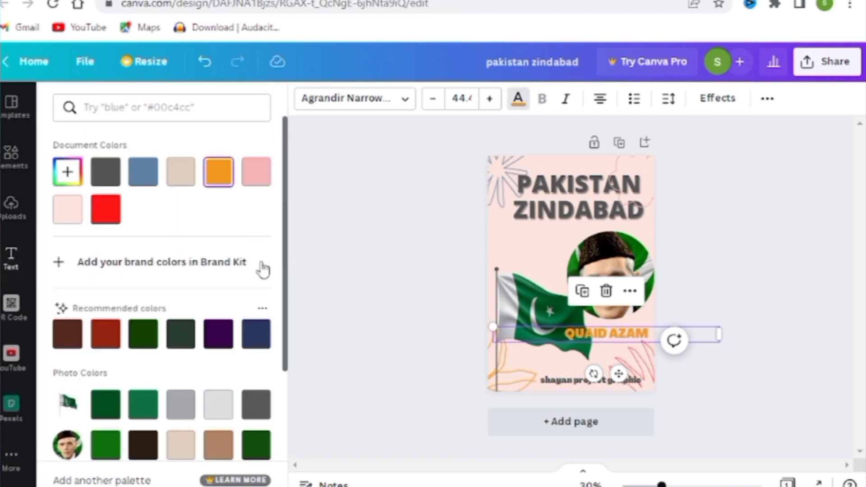
pyautogui.click(111, 219)
pyautogui.click(69, 173)
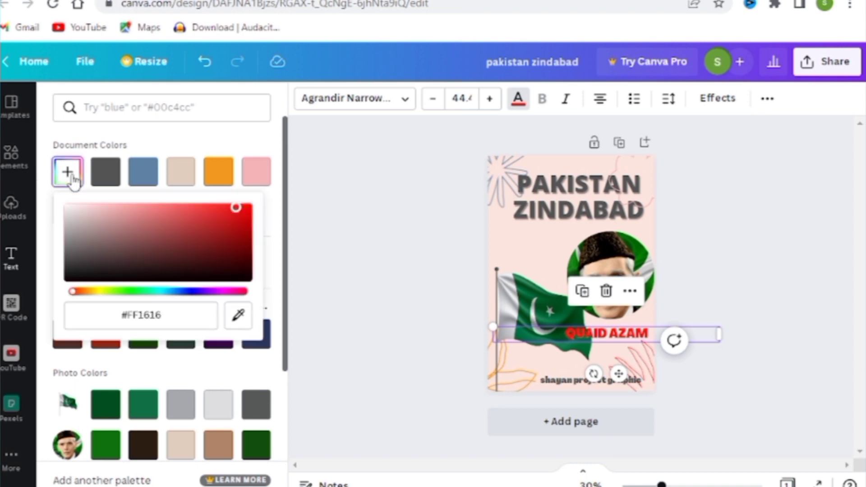
pyautogui.click(153, 250)
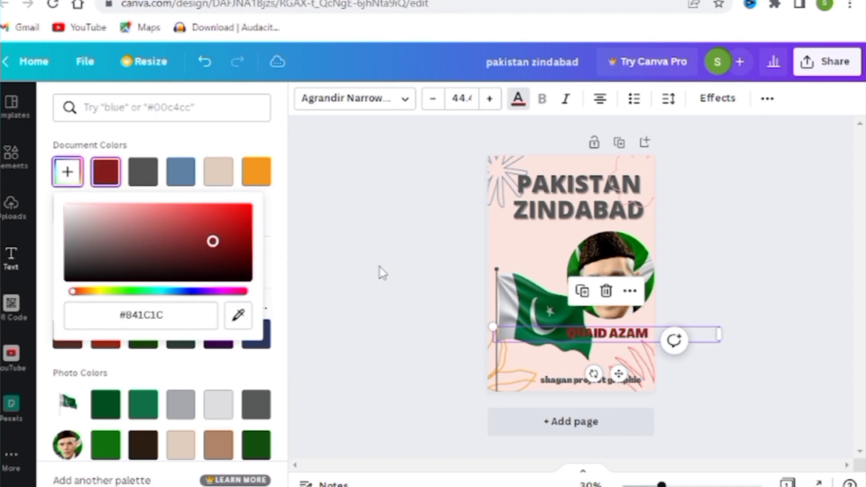
pyautogui.click(383, 273)
# Move the flag image slightly down on the flyer.
pyautogui.click(518, 297)
pyautogui.moveTo(542, 307)
pyautogui.mouseDown()
pyautogui.moveTo(540, 275)
pyautogui.moveTo(545, 321)
pyautogui.mouseUp()
pyautogui.click(696, 348)
# Apply a Shadow effect to the QUAID AZAM text and set the shadow colour to black.
pyautogui.click(622, 342)
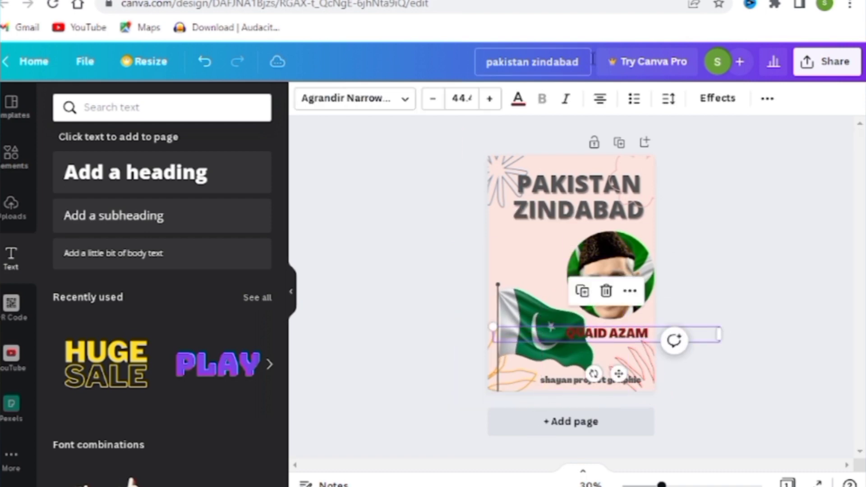
pyautogui.click(711, 101)
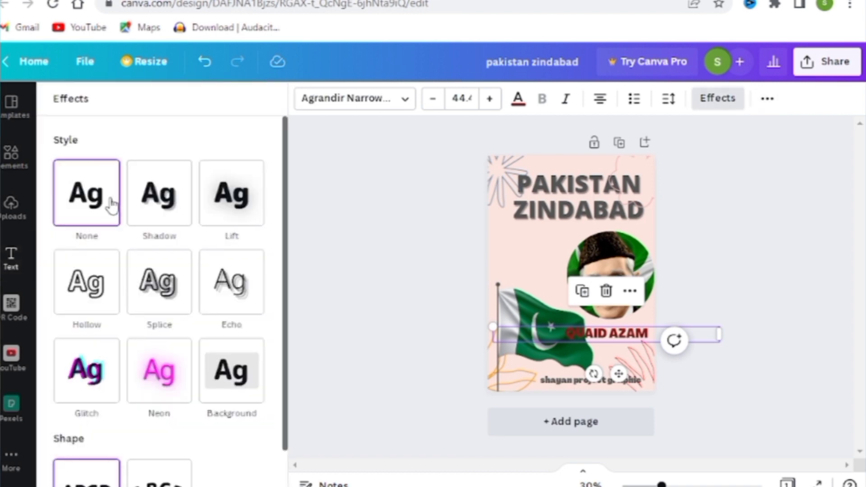
pyautogui.click(158, 194)
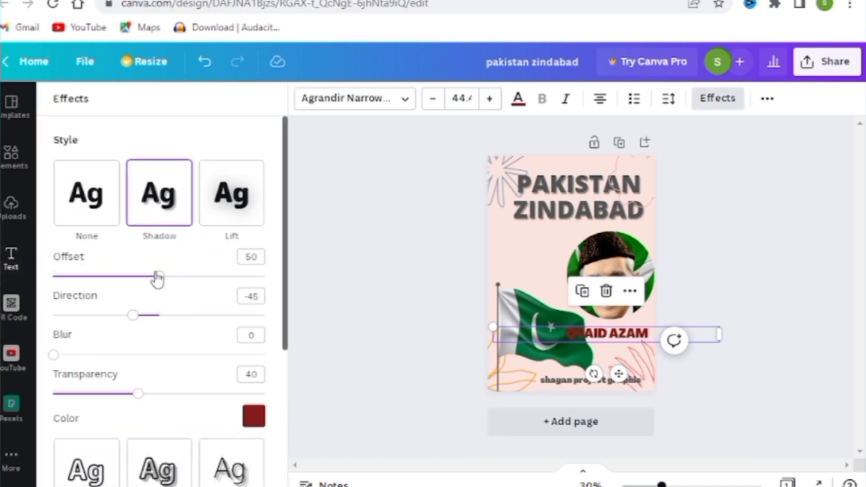
pyautogui.click(250, 422)
pyautogui.click(70, 306)
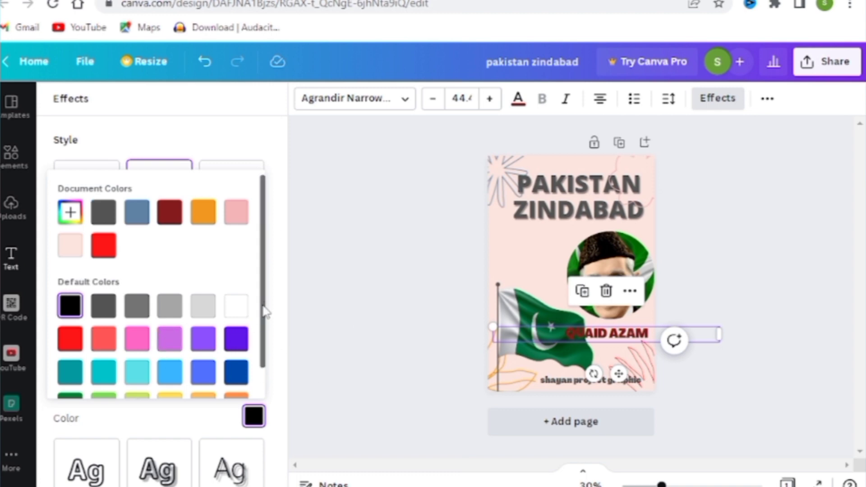
pyautogui.click(367, 277)
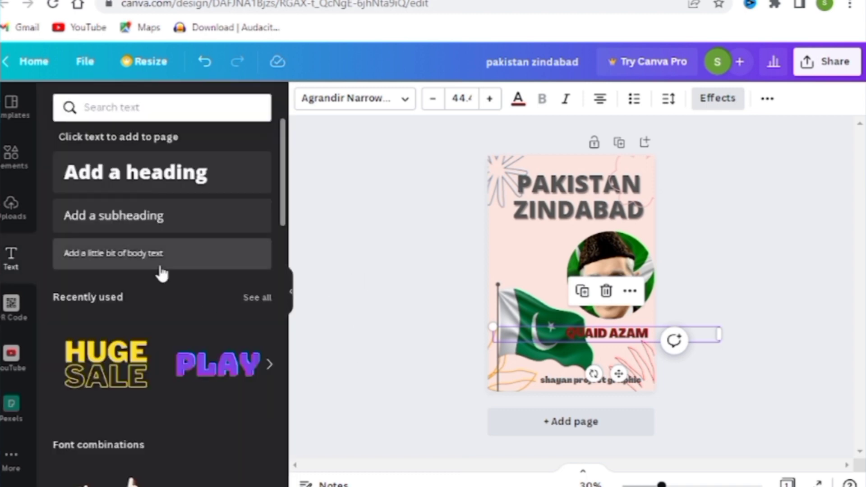
# Adjust the QUAID AZAM shadow to offset 86, direction -59, blur 15 and transparency 65.
pyautogui.click(742, 97)
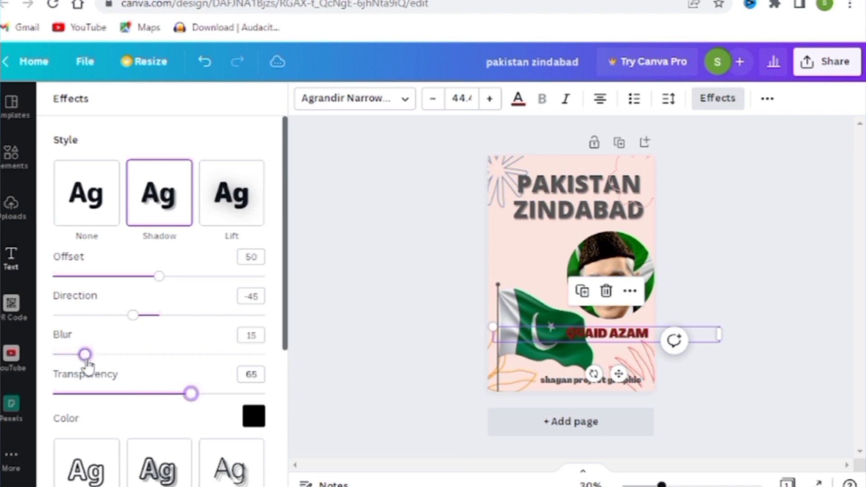
pyautogui.moveTo(158, 282); pyautogui.dragTo(195, 300)
pyautogui.moveTo(135, 318)
pyautogui.mouseDown()
pyautogui.moveTo(158, 315)
pyautogui.moveTo(121, 330)
pyautogui.moveTo(133, 322)
pyautogui.mouseUp()
pyautogui.moveTo(193, 277); pyautogui.dragTo(226, 277)
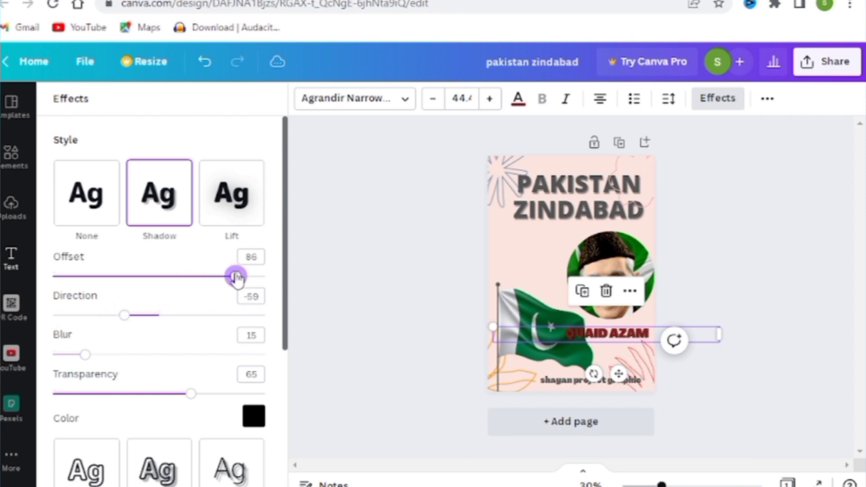
pyautogui.click(381, 286)
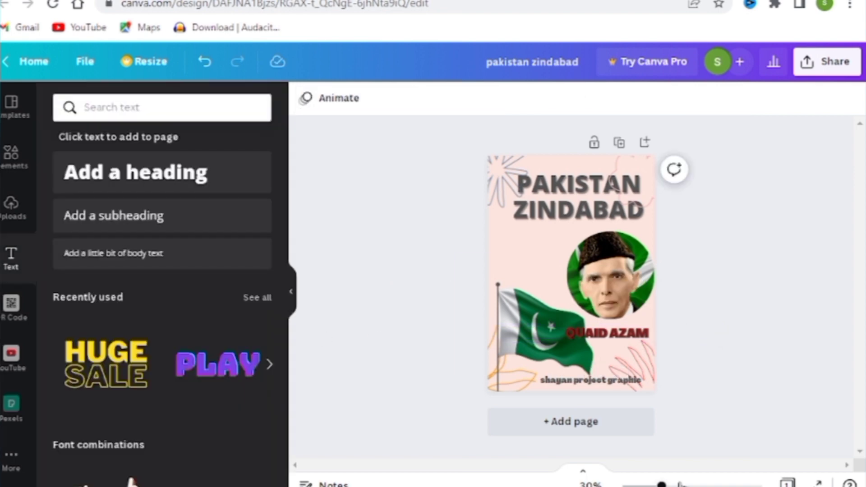
pyautogui.moveTo(662, 485); pyautogui.dragTo(695, 485)
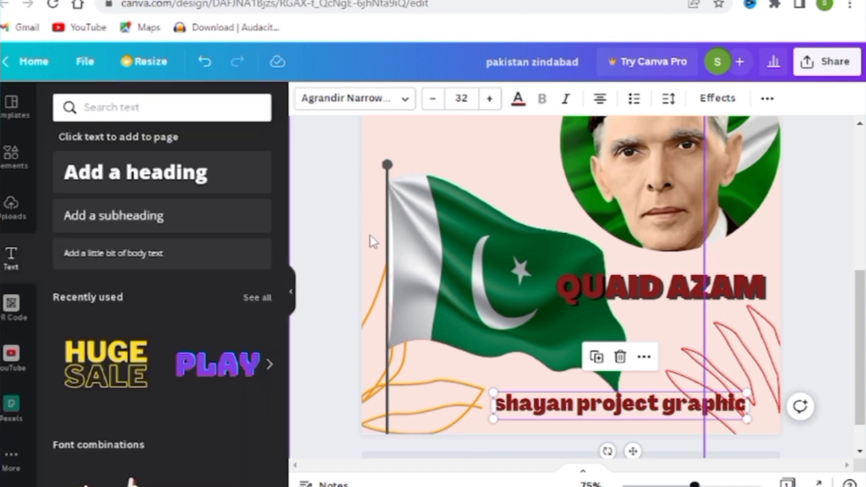
# Move the large flag image slightly up on the flyer.
pyautogui.moveTo(442, 249)
pyautogui.mouseDown()
pyautogui.moveTo(437, 306)
pyautogui.moveTo(459, 230)
pyautogui.moveTo(443, 232)
pyautogui.mouseUp()
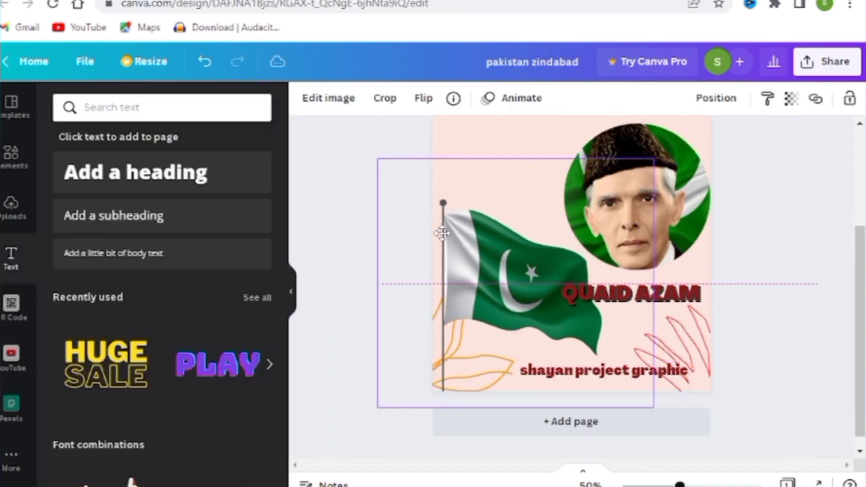
pyautogui.click(364, 194)
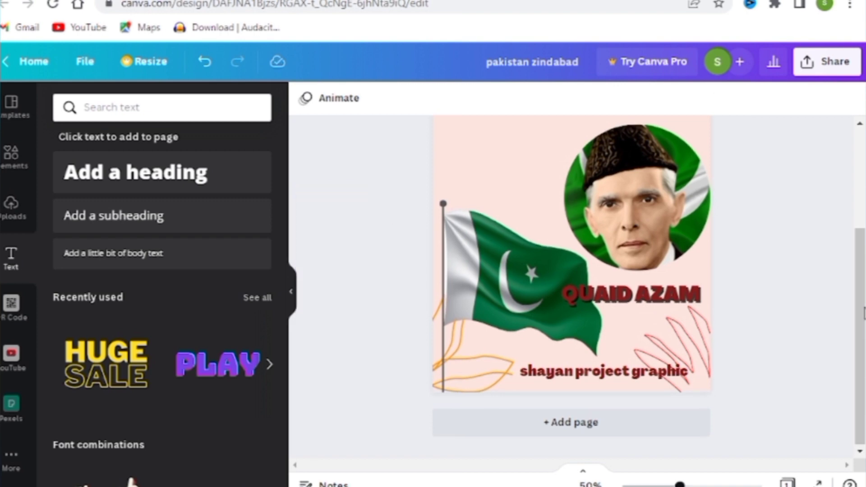
# Add a second Pakistan flag from the uploaded images near the heading and tilt it counter-clockwise about 20 degrees.
pyautogui.scroll(4, 863, 313)
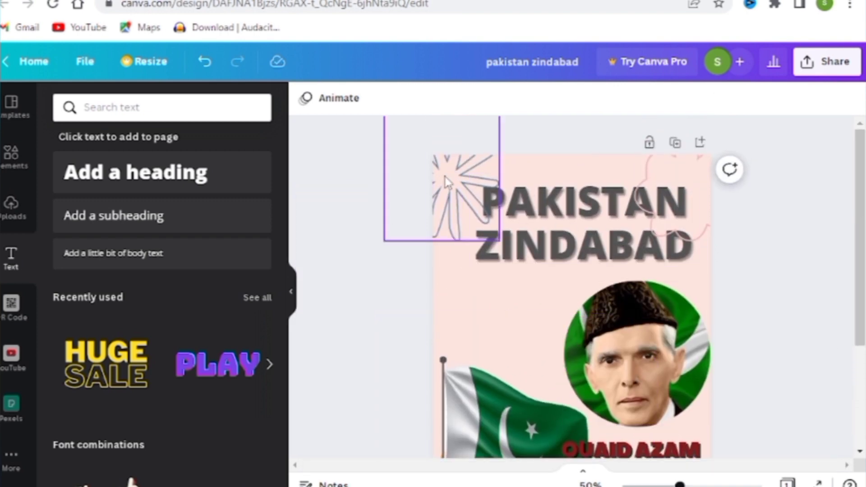
pyautogui.click(31, 216)
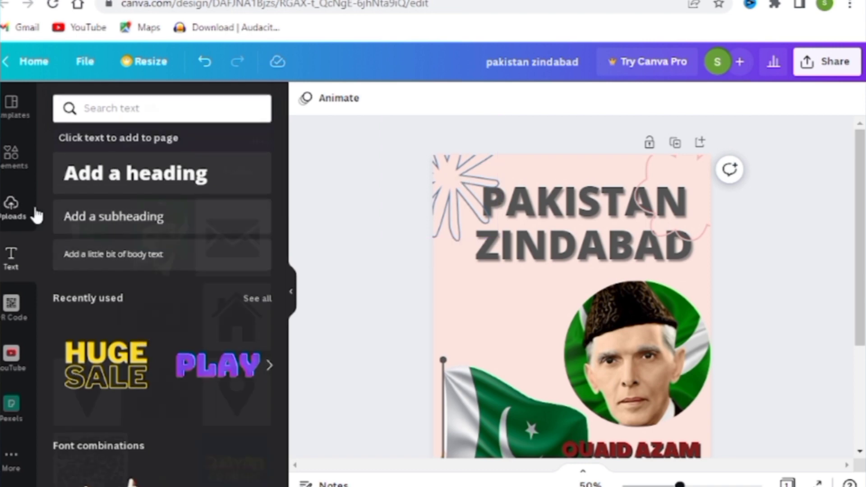
pyautogui.click(672, 386)
pyautogui.moveTo(615, 353); pyautogui.dragTo(679, 231)
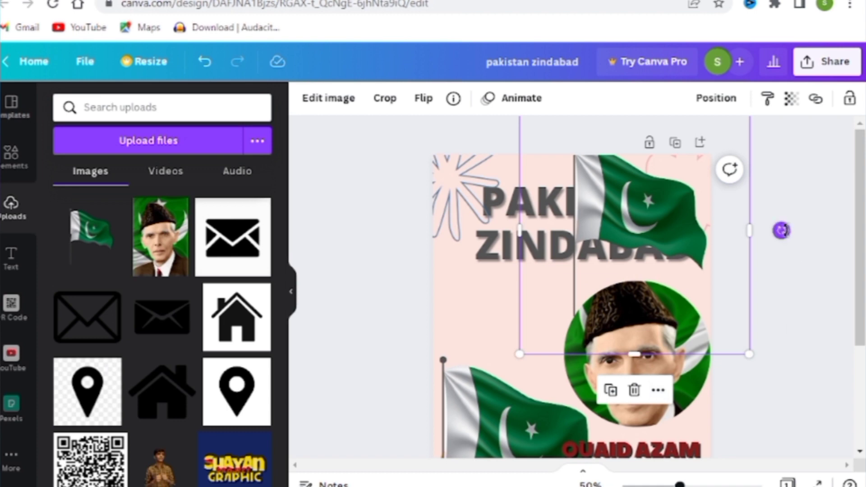
pyautogui.moveTo(782, 230); pyautogui.dragTo(774, 181)
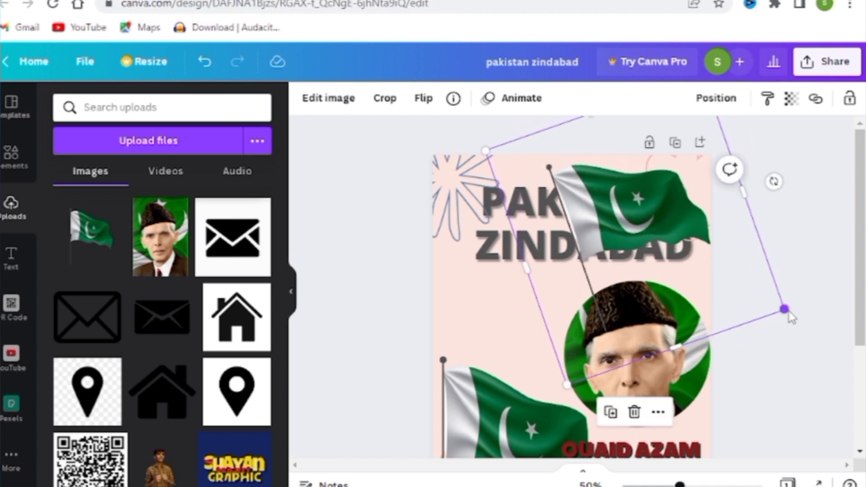
pyautogui.moveTo(785, 311); pyautogui.dragTo(683, 262)
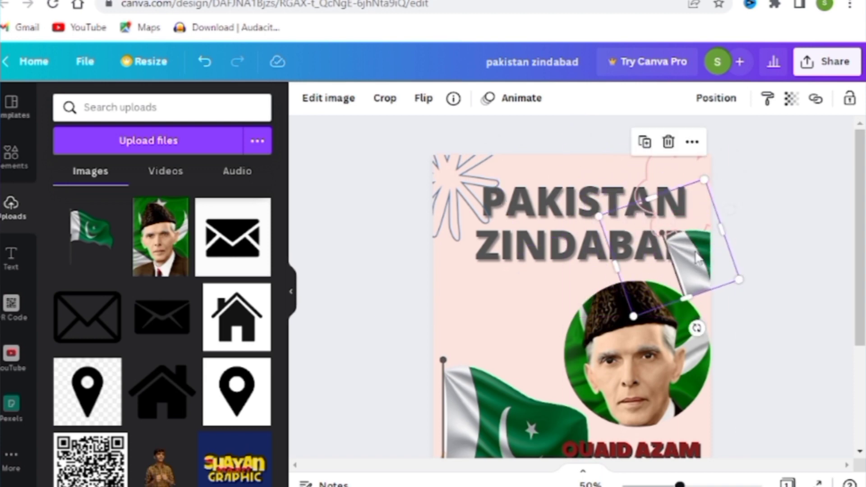
pyautogui.hotkey('ctrl', 'z')
pyautogui.hotkey('ctrl', 'z')
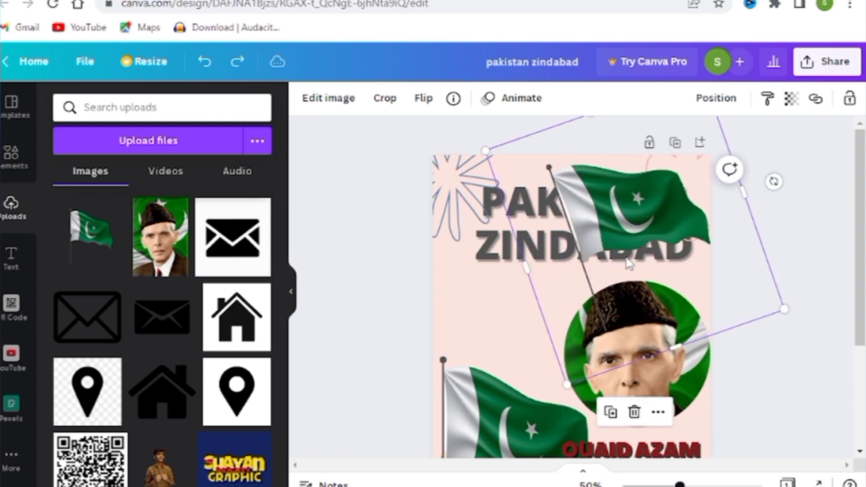
# Shrink the tilted flag to a small size and place it above the right side of the portrait.
pyautogui.moveTo(785, 310); pyautogui.dragTo(668, 235)
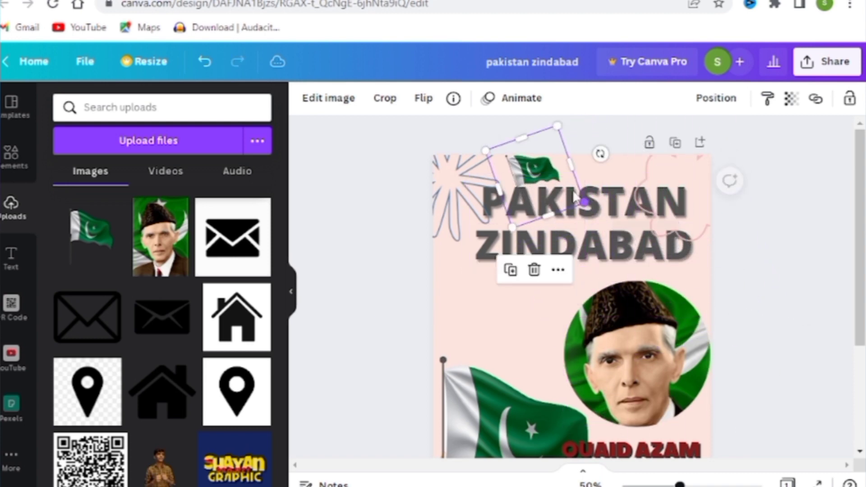
pyautogui.moveTo(582, 149); pyautogui.dragTo(661, 252)
pyautogui.click(792, 338)
# Shrink the PAKISTAN ZINDABAD heading to font size 71.7 and shift it slightly up.
pyautogui.click(690, 250)
pyautogui.moveTo(606, 226); pyautogui.dragTo(615, 216)
# Enlarge the small tilted flag a little and nudge it into the gap between the heading and the portrait.
pyautogui.click(667, 267)
pyautogui.moveTo(711, 301); pyautogui.dragTo(731, 308)
pyautogui.moveTo(668, 270); pyautogui.dragTo(668, 257)
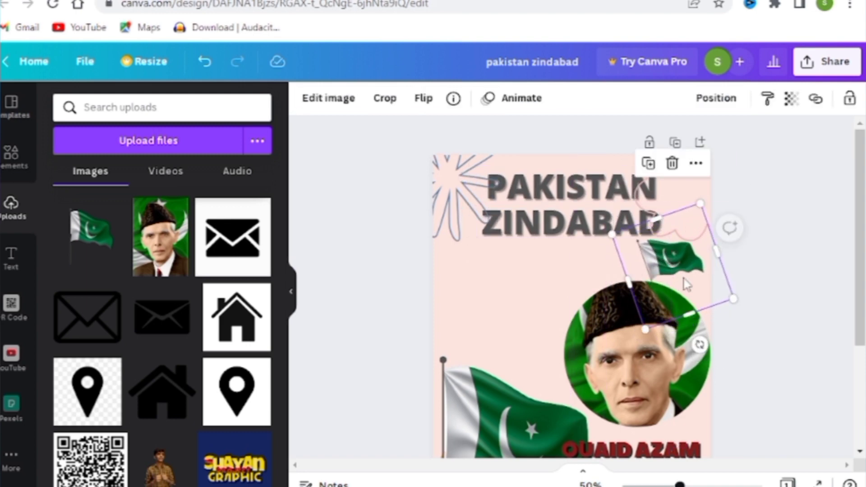
# Add another small tilted Pakistan flag just left of the first small one, above the portrait.
pyautogui.rightClick(662, 244)
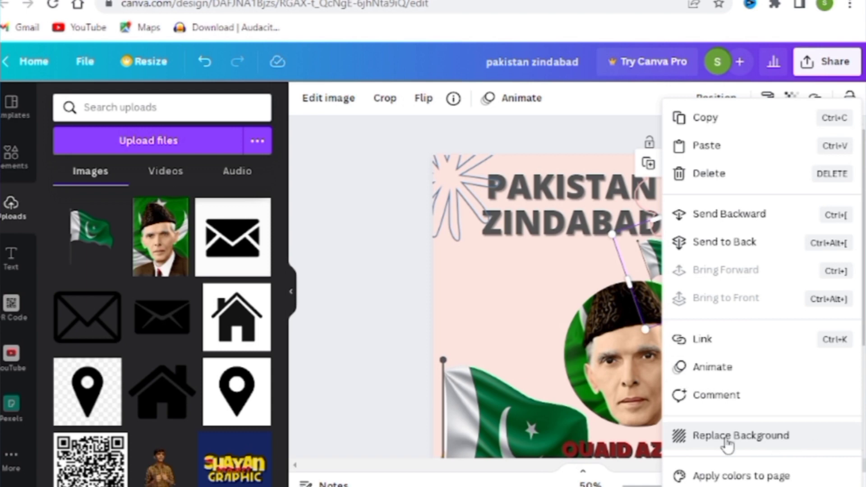
pyautogui.click(721, 474)
pyautogui.moveTo(83, 228); pyautogui.dragTo(612, 219)
# Adjust the right small flag's image to brightness -22, contrast 22 and saturation 38.
pyautogui.scroll(-1, 564, 228)
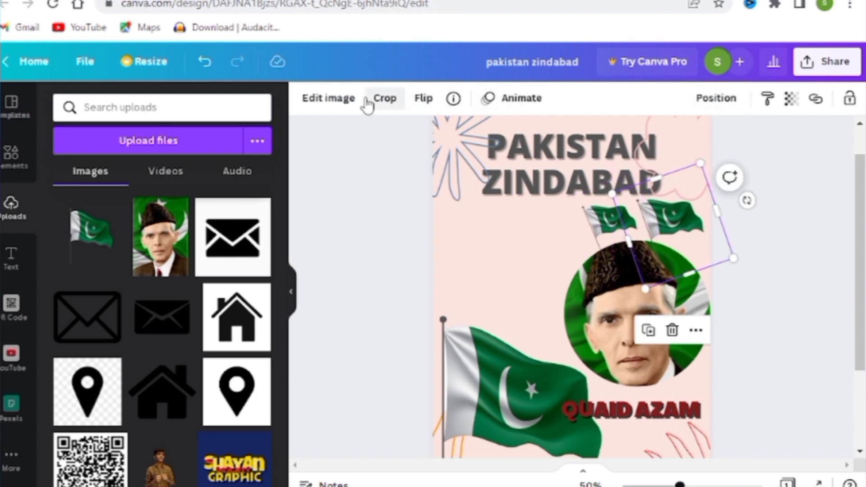
pyautogui.click(333, 100)
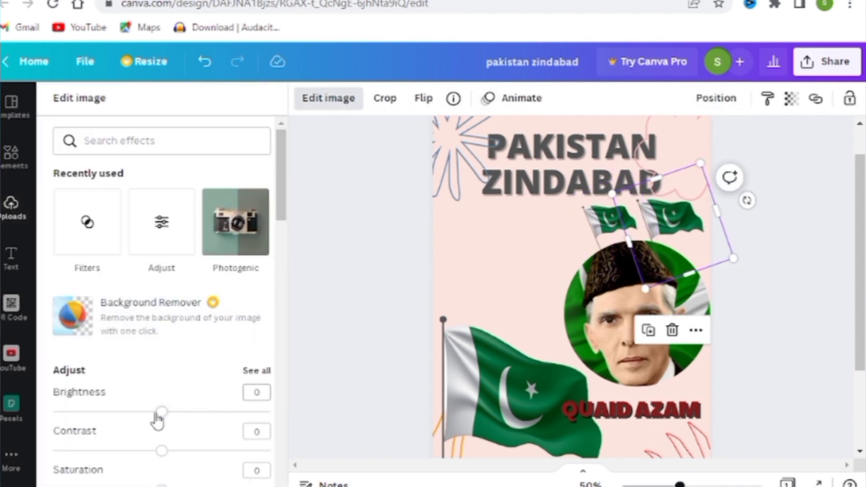
pyautogui.moveTo(162, 412); pyautogui.dragTo(138, 412)
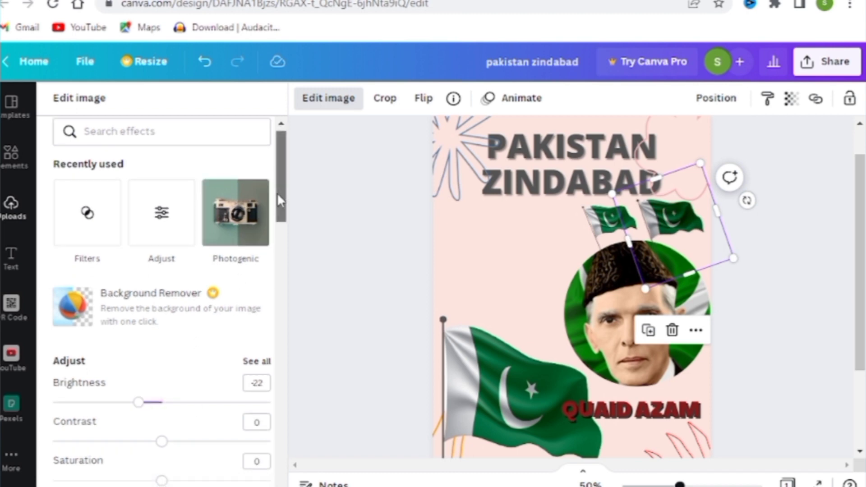
pyautogui.moveTo(277, 193); pyautogui.dragTo(277, 232)
pyautogui.moveTo(179, 286); pyautogui.dragTo(185, 289)
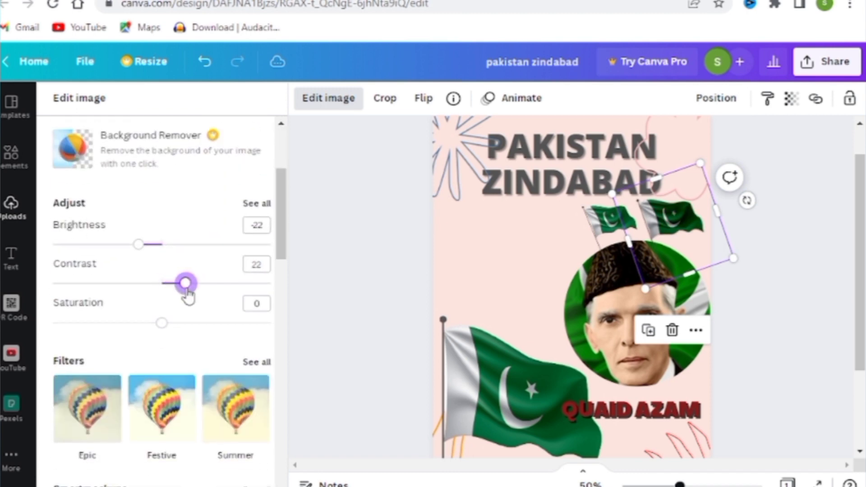
pyautogui.moveTo(166, 335); pyautogui.dragTo(214, 333)
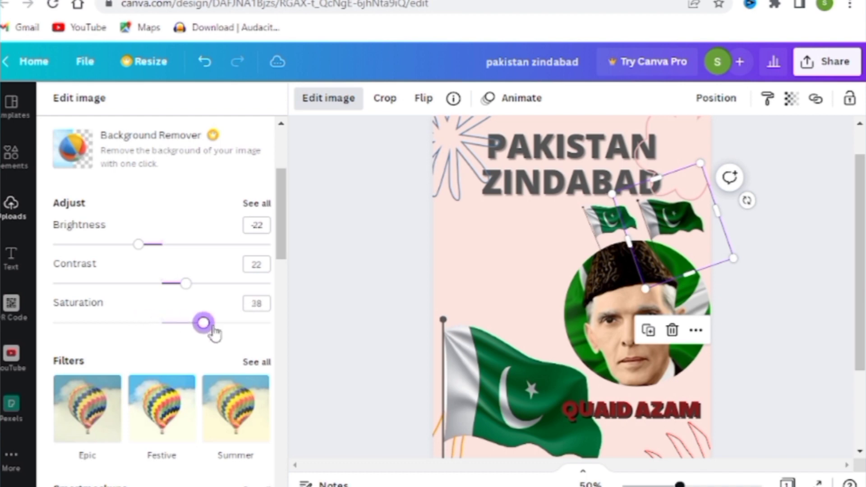
# Try the Festive and Epic filters on the right small flag.
pyautogui.moveTo(283, 236); pyautogui.dragTo(281, 293)
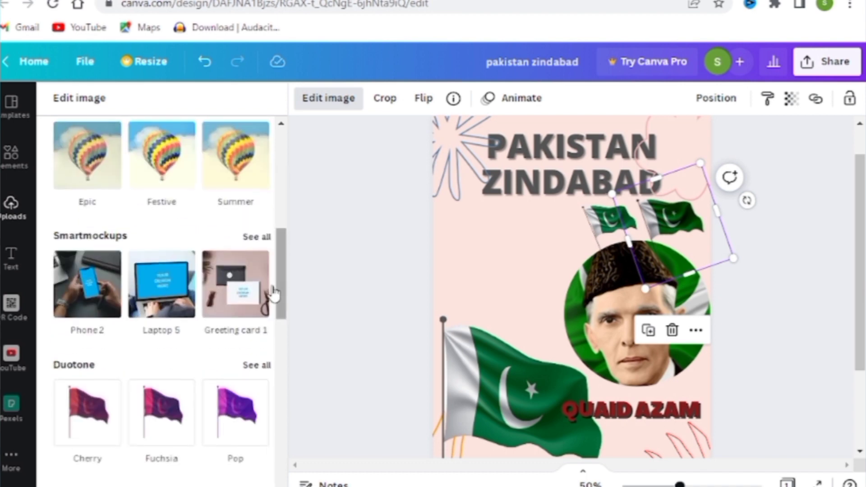
pyautogui.click(167, 174)
pyautogui.click(90, 168)
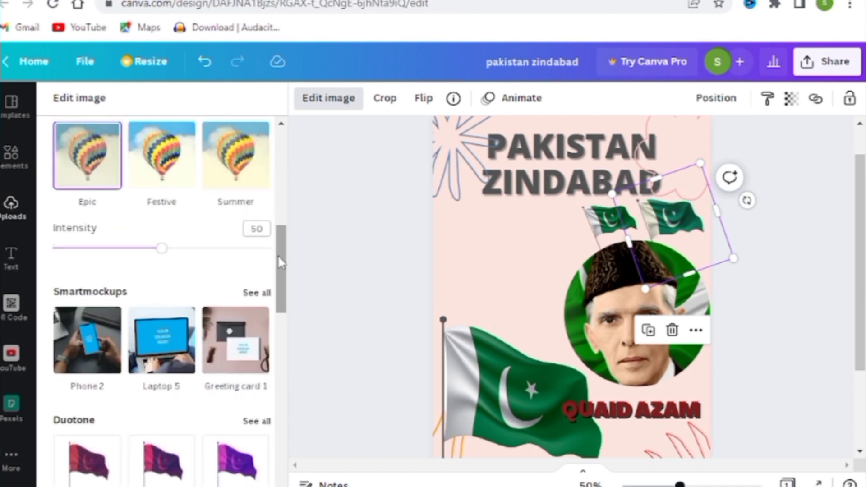
# Apply the Peony filter to the right small flag and set its intensity to 75.
pyautogui.moveTo(278, 261); pyautogui.dragTo(288, 376)
pyautogui.click(251, 213)
pyautogui.click(263, 334)
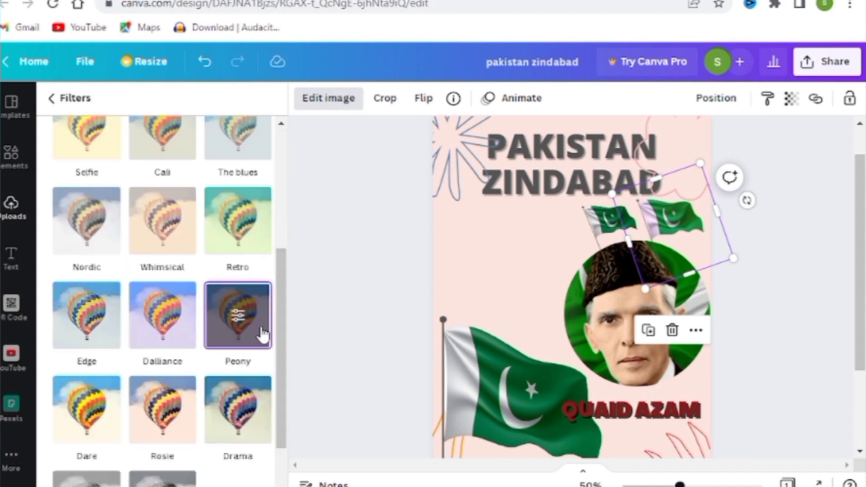
pyautogui.click(80, 103)
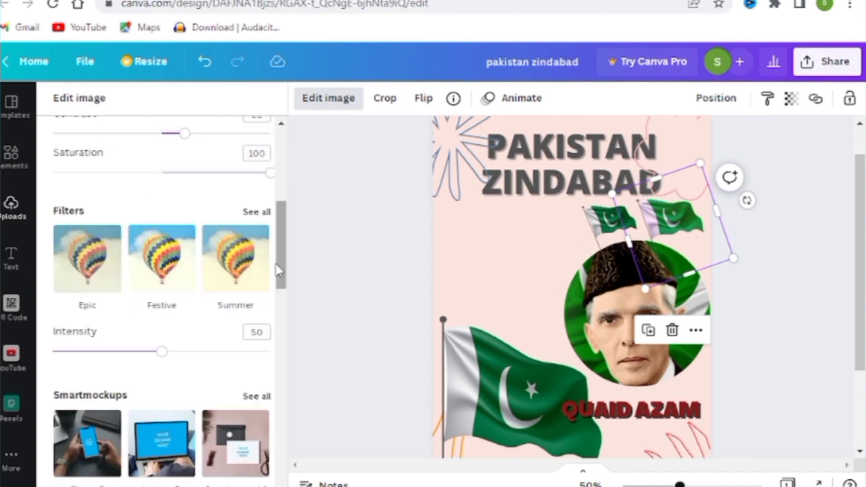
pyautogui.moveTo(168, 358); pyautogui.dragTo(219, 366)
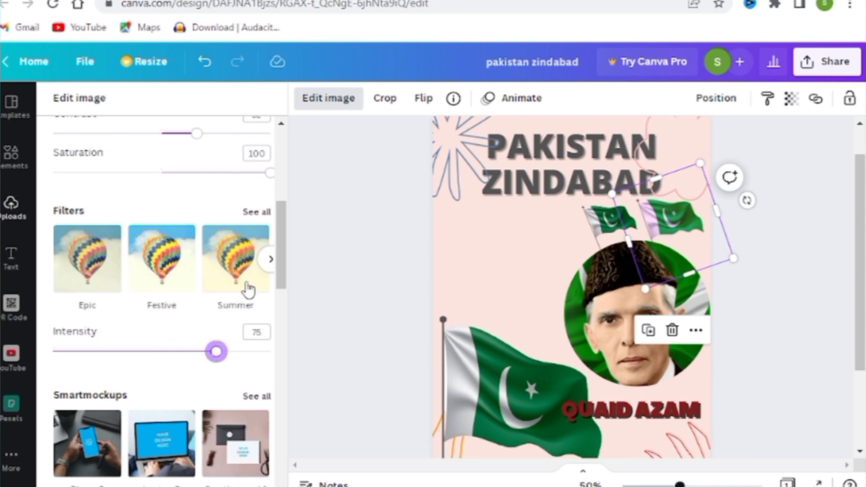
pyautogui.moveTo(285, 271); pyautogui.dragTo(295, 396)
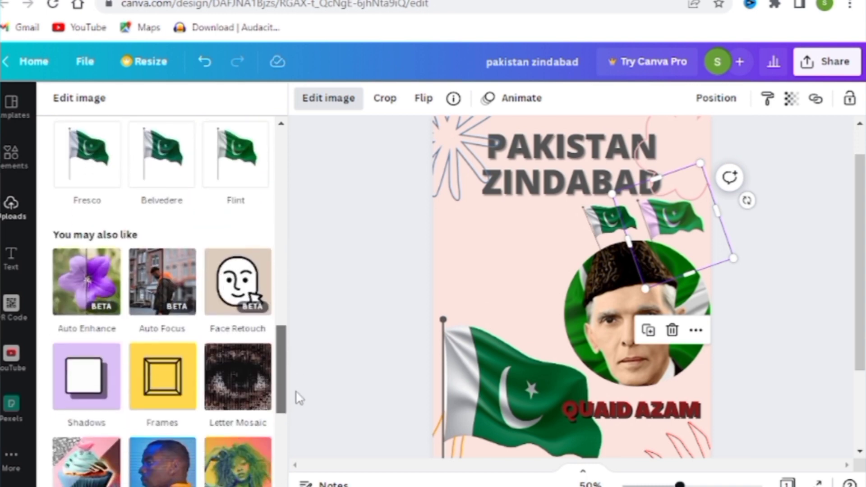
pyautogui.moveTo(281, 363); pyautogui.dragTo(290, 205)
pyautogui.click(397, 185)
pyautogui.click(397, 258)
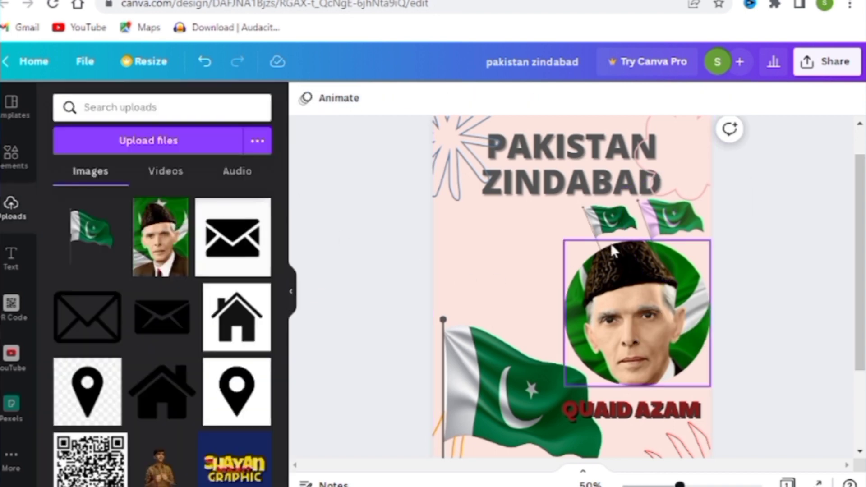
# Apply a Shadow effect to the caption text at the bottom of the flyer and set the shadow colour to black.
pyautogui.scroll(1, 541, 267)
pyautogui.scroll(-4, 586, 288)
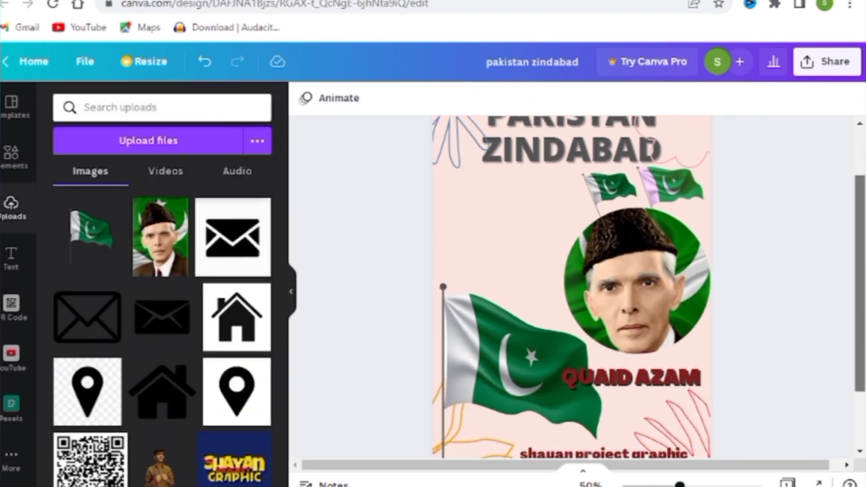
pyautogui.click(634, 377)
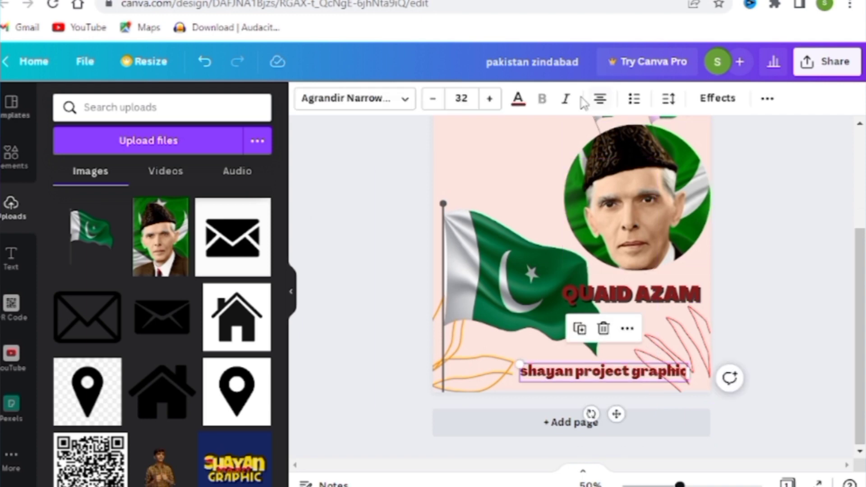
pyautogui.click(728, 103)
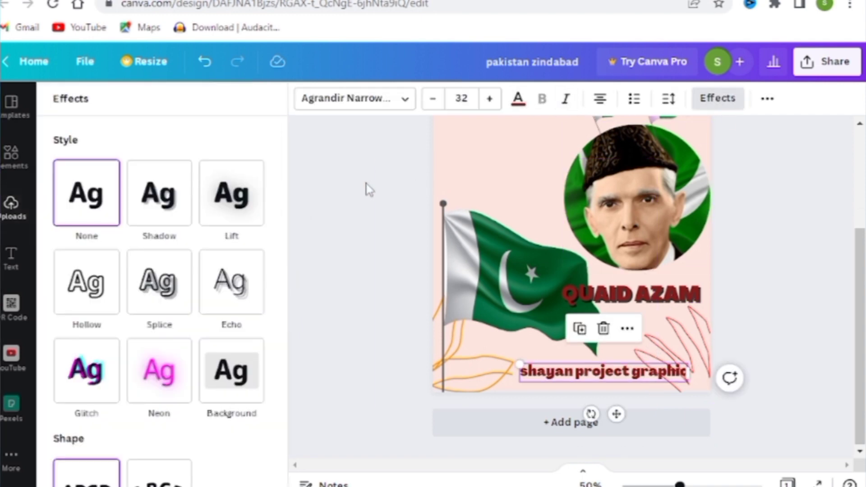
pyautogui.click(143, 207)
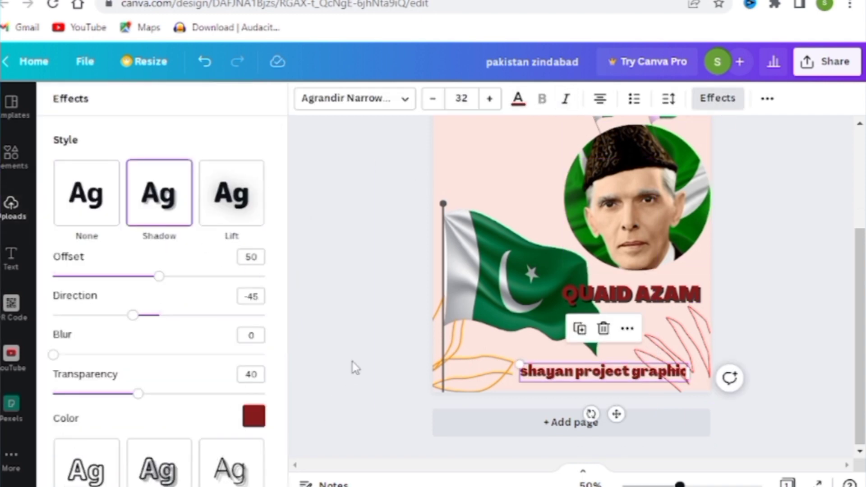
pyautogui.click(254, 418)
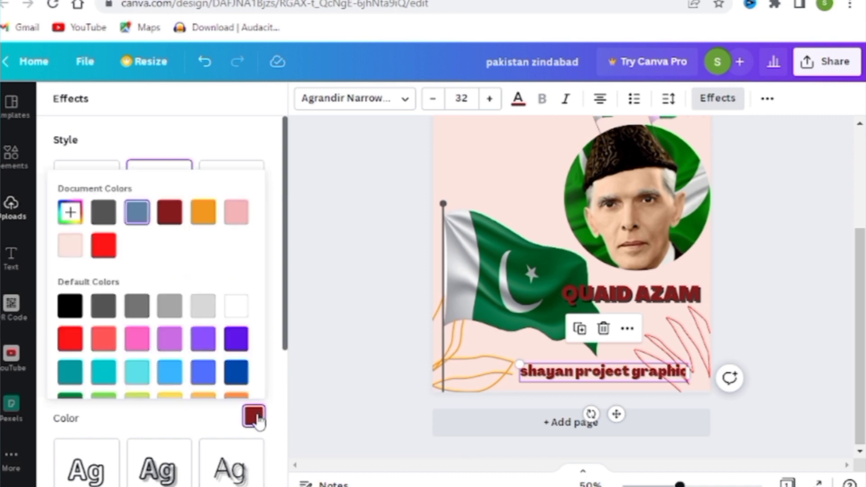
pyautogui.click(70, 308)
pyautogui.click(372, 314)
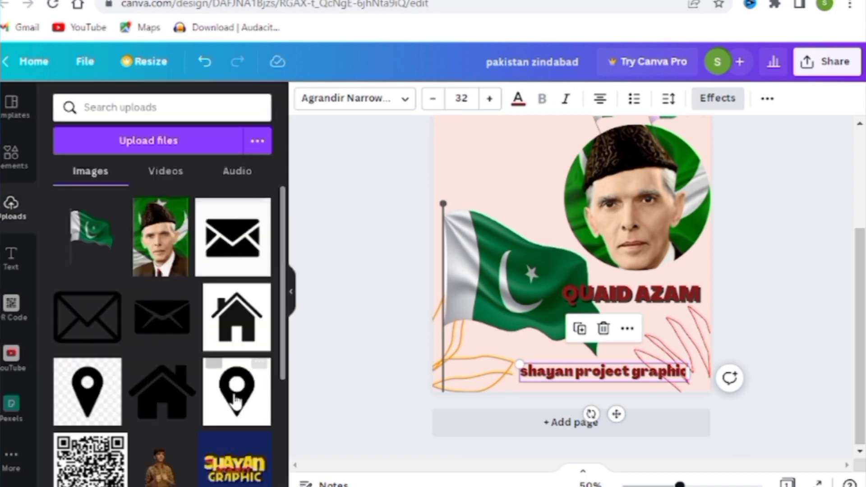
# Adjust the bottom caption's shadow to offset 55, direction -12, blur 21 and transparency 92.
pyautogui.click(717, 98)
pyautogui.moveTo(159, 319)
pyautogui.mouseDown()
pyautogui.moveTo(179, 318)
pyautogui.moveTo(154, 321)
pyautogui.mouseUp()
pyautogui.moveTo(165, 284)
pyautogui.mouseDown()
pyautogui.moveTo(253, 277)
pyautogui.moveTo(187, 300)
pyautogui.moveTo(171, 289)
pyautogui.mouseUp()
pyautogui.moveTo(53, 355); pyautogui.dragTo(98, 356)
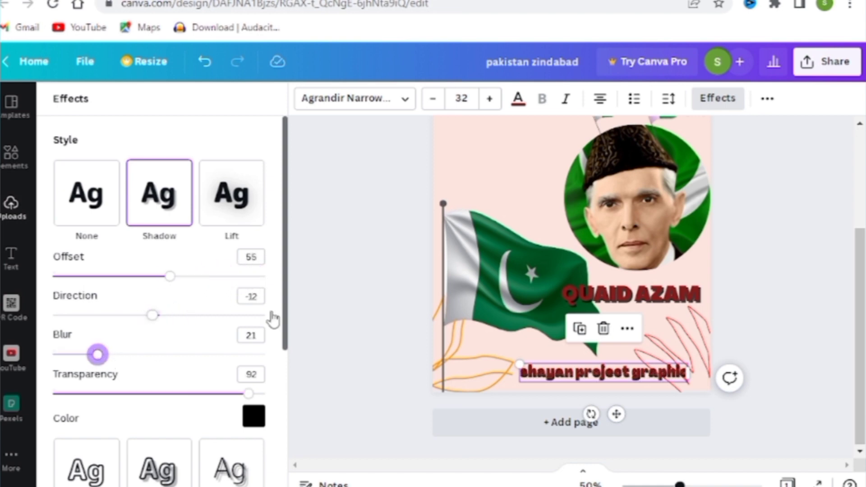
pyautogui.click(339, 303)
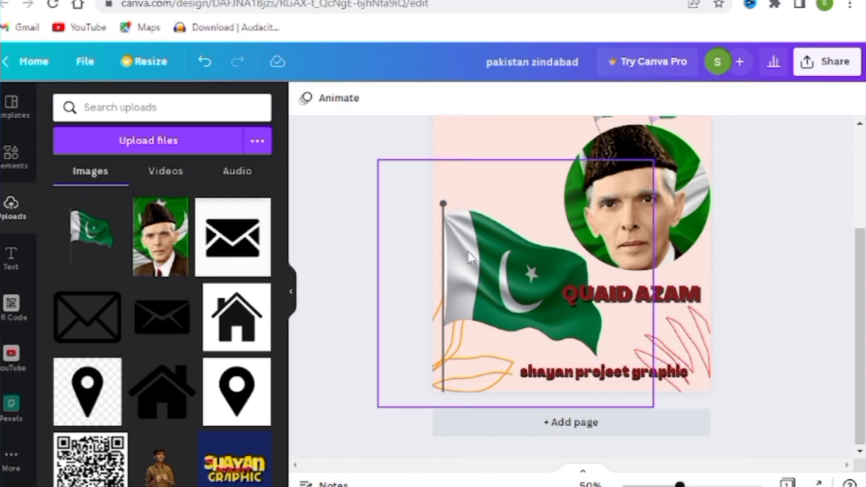
# Bring the PAKISTAN ZINDABAD heading one layer forward and keep it selected.
pyautogui.moveTo(861, 313); pyautogui.dragTo(853, 187)
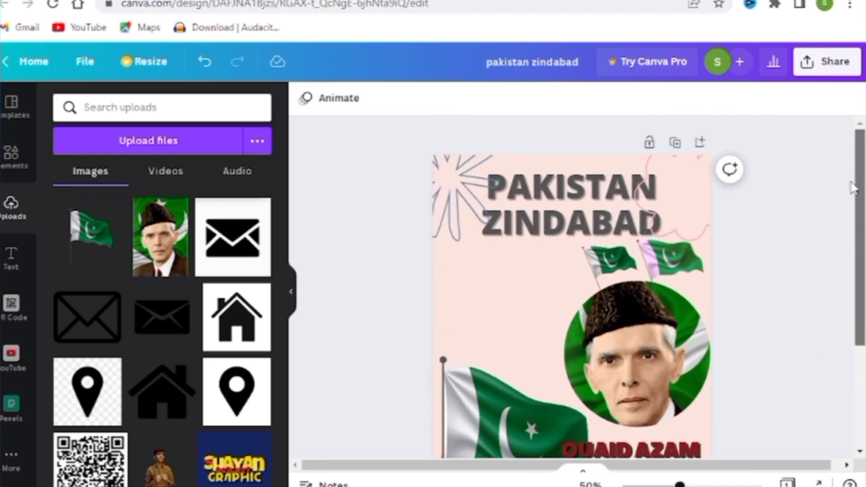
pyautogui.click(522, 192)
pyautogui.rightClick(522, 192)
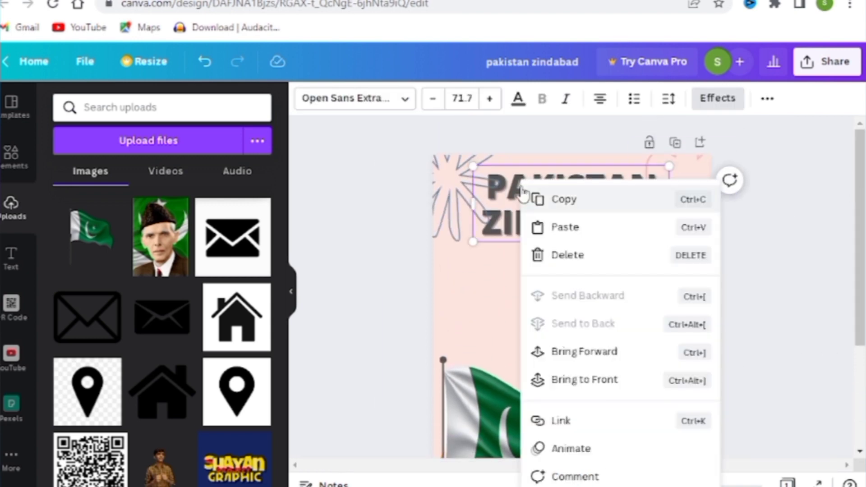
pyautogui.click(574, 357)
pyautogui.click(352, 176)
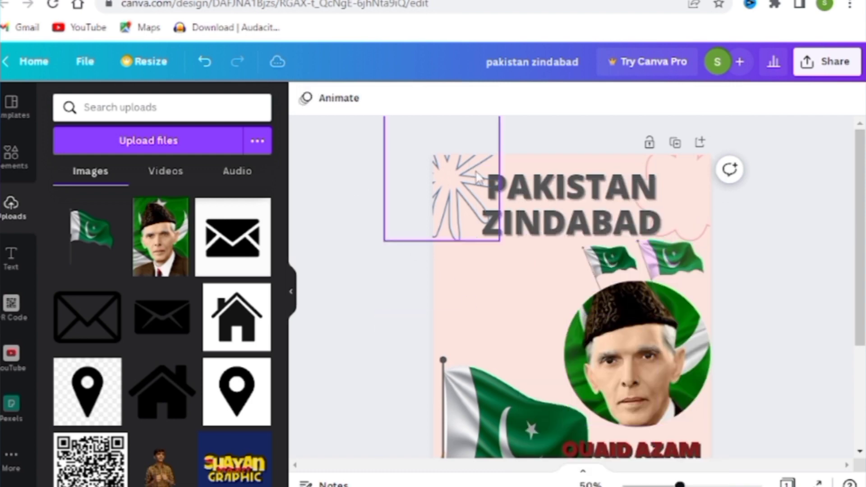
pyautogui.click(522, 195)
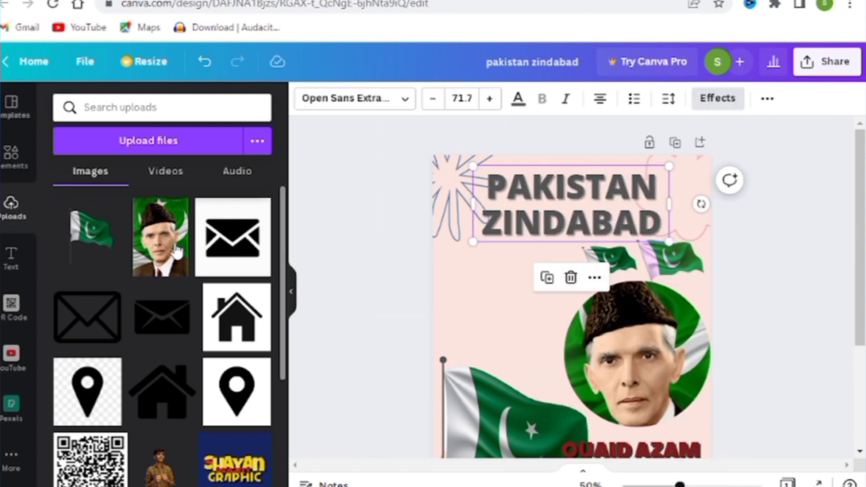
# Recolour the PAKISTAN ZINDABAD heading dark red #841C1C, sampled from the QUAID AZAM caption, and deselect it.
pyautogui.click(518, 100)
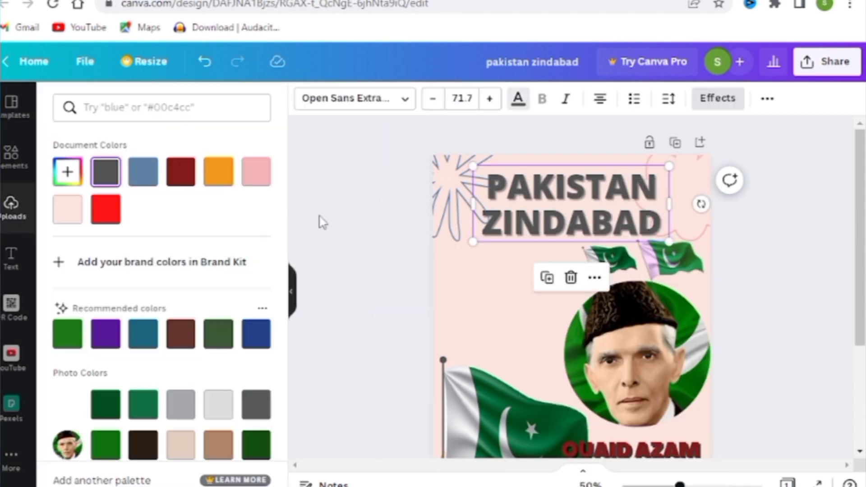
pyautogui.click(71, 180)
pyautogui.click(238, 314)
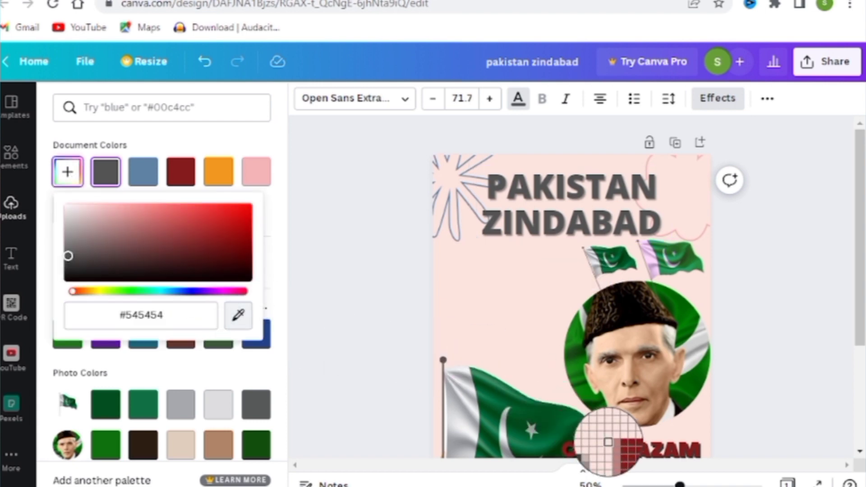
pyautogui.click(624, 446)
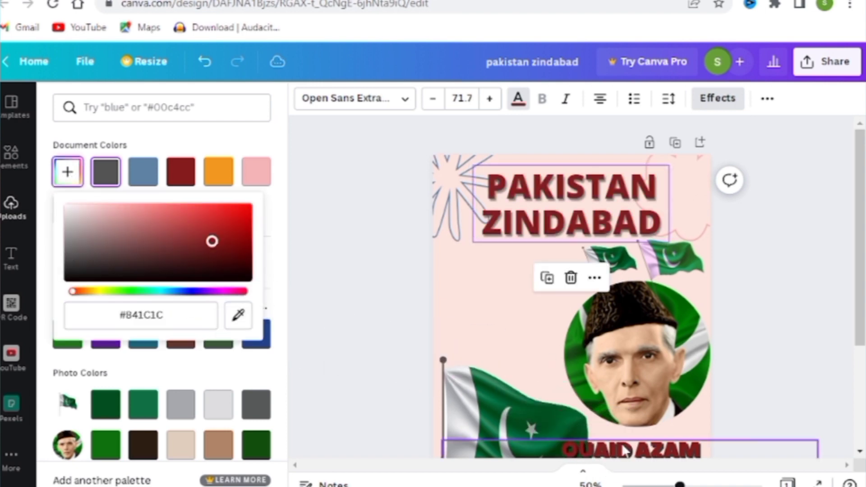
pyautogui.press('Escape')
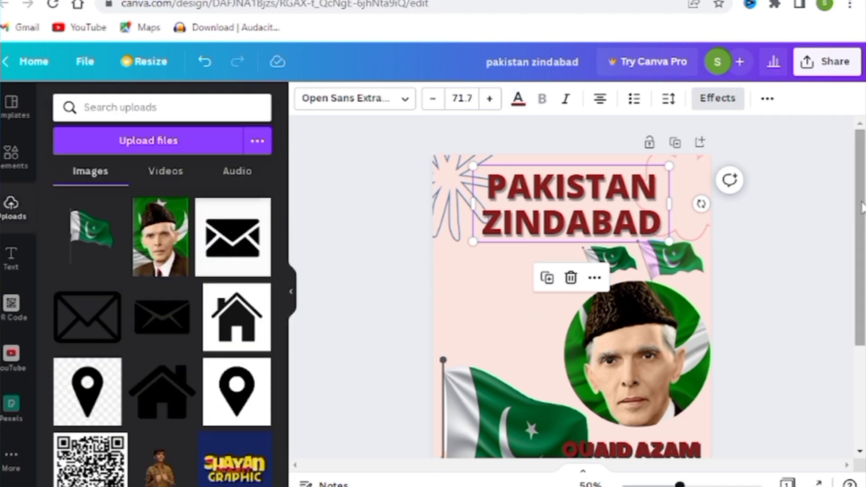
pyautogui.scroll(-3, 534, 310)
pyautogui.scroll(3, 571, 288)
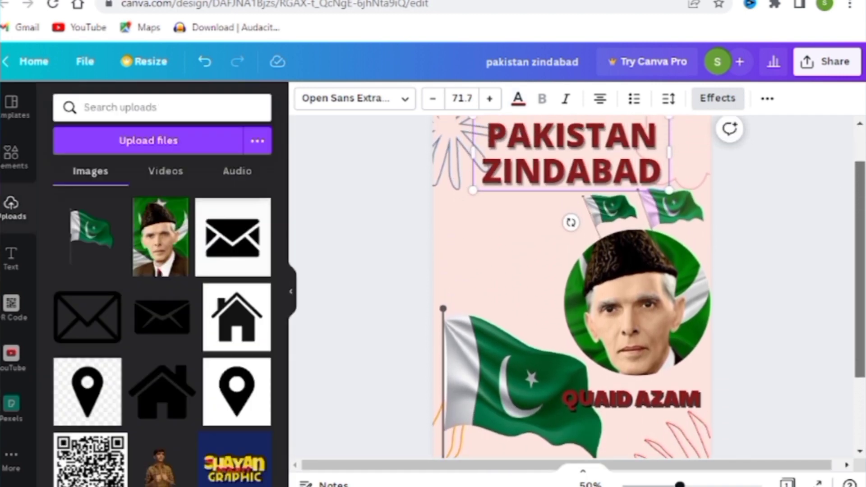
pyautogui.press('Escape')
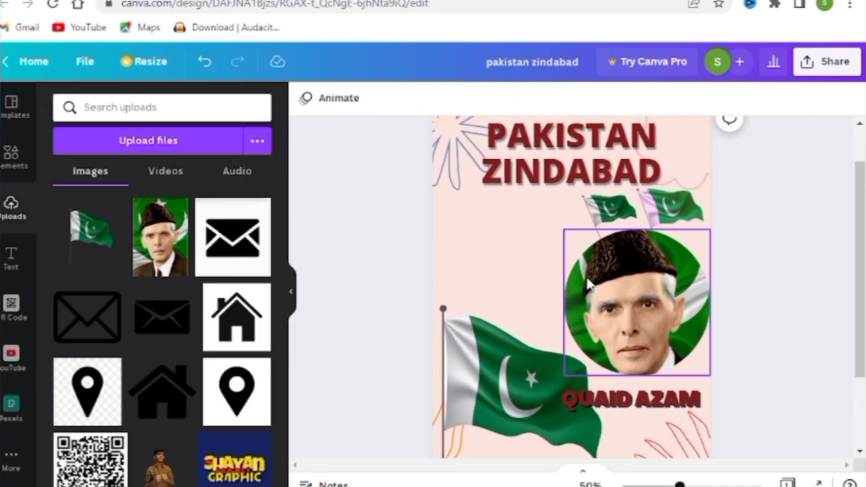
pyautogui.click(12, 156)
pyautogui.moveTo(81, 200); pyautogui.dragTo(675, 301)
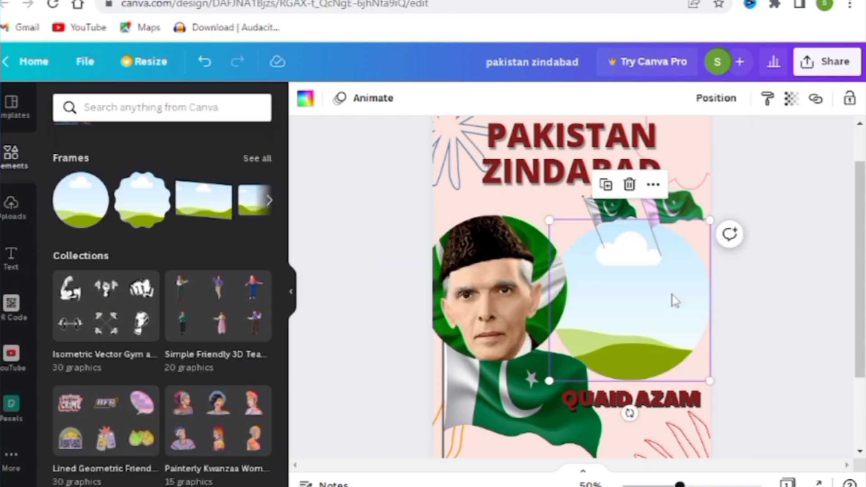
pyautogui.press('Delete')
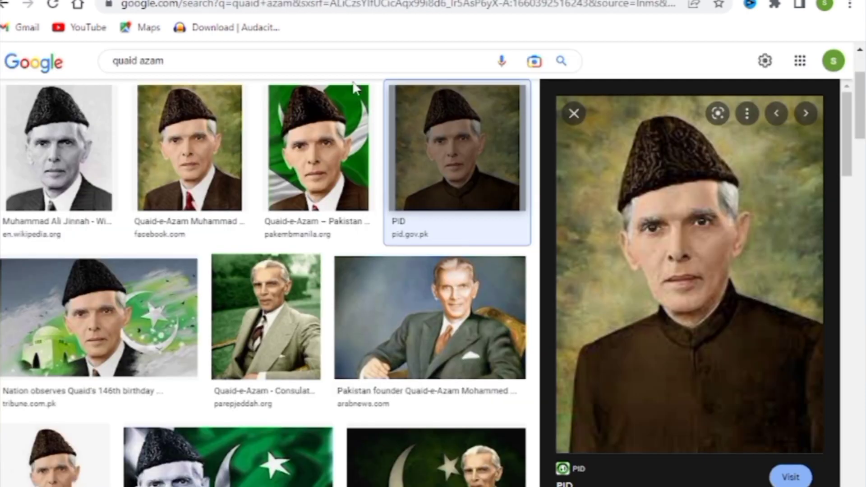
# Switch to Google Images and search for "cricle frame" in place of "quaid azam".
pyautogui.tripleClick(281, 58)
pyautogui.press('BackSpace')
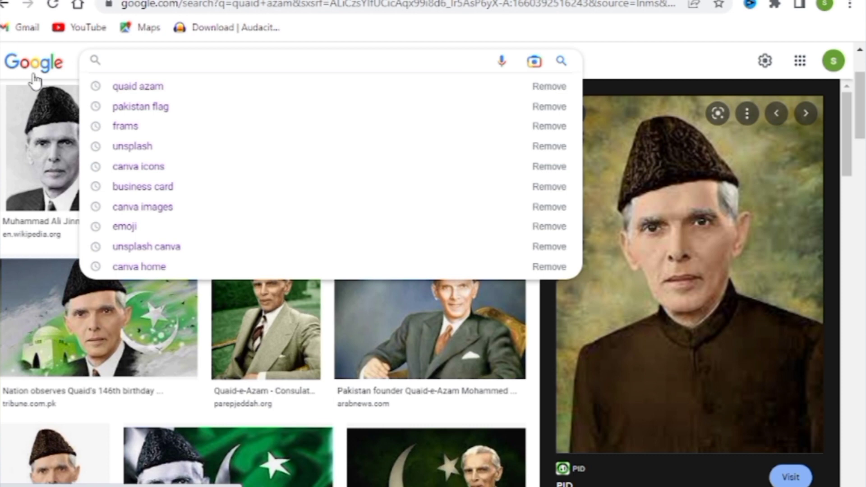
pyautogui.write('cric')
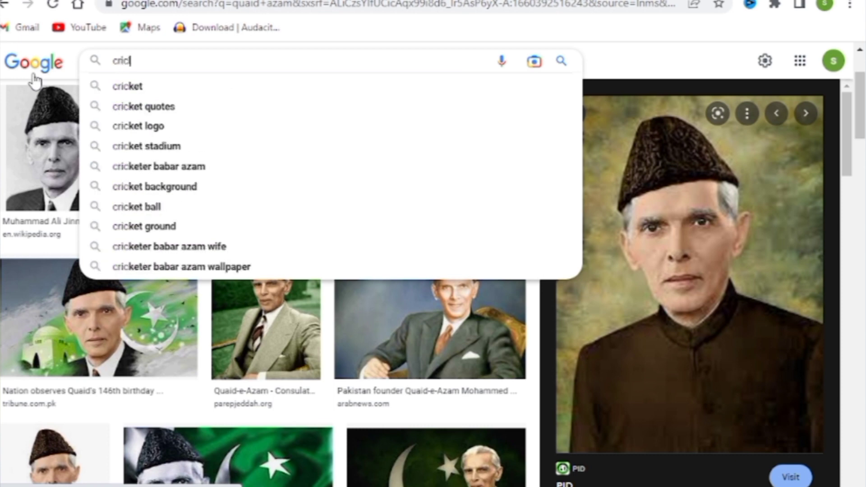
pyautogui.write('le')
pyautogui.click(174, 128)
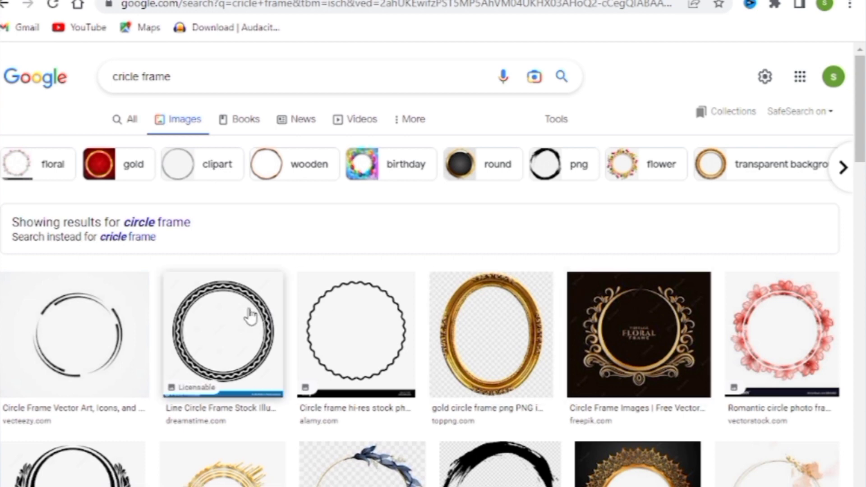
# Open the black circle frame with the white wavy line from the image results and copy the image.
pyautogui.scroll(-2, 229, 205)
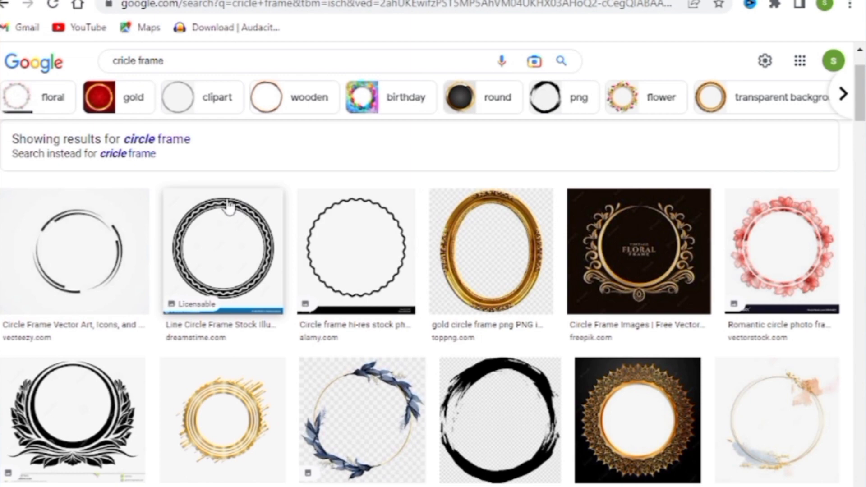
pyautogui.click(228, 205)
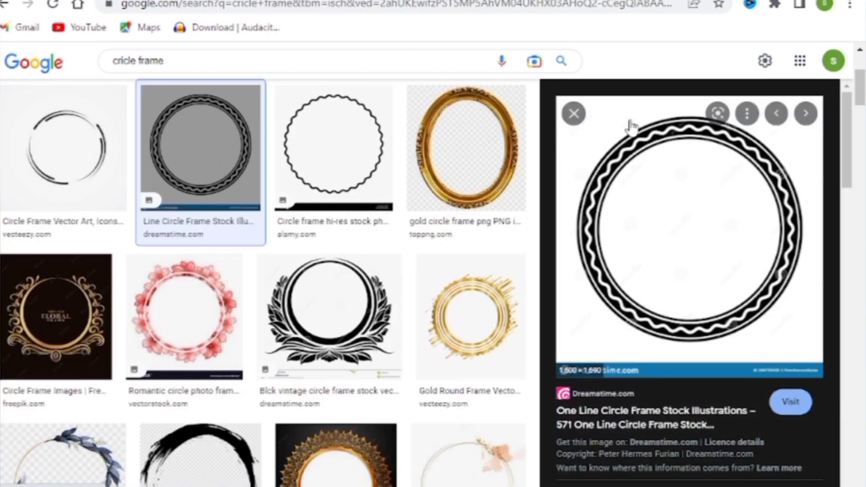
pyautogui.rightClick(630, 121)
pyautogui.click(685, 303)
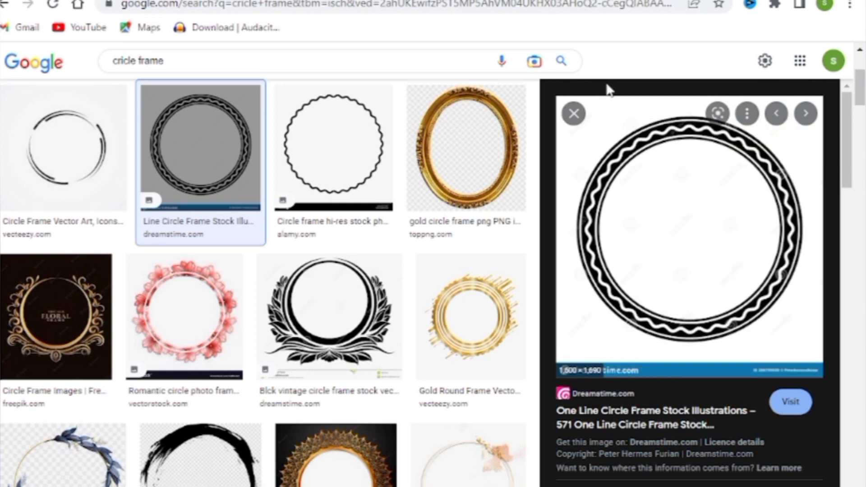
# Find remove.bg with a "background remover" search in a new tab and paste the copied circle frame there to remove its background.
pyautogui.hotkey('ctrl', 't')
pyautogui.click(298, 4)
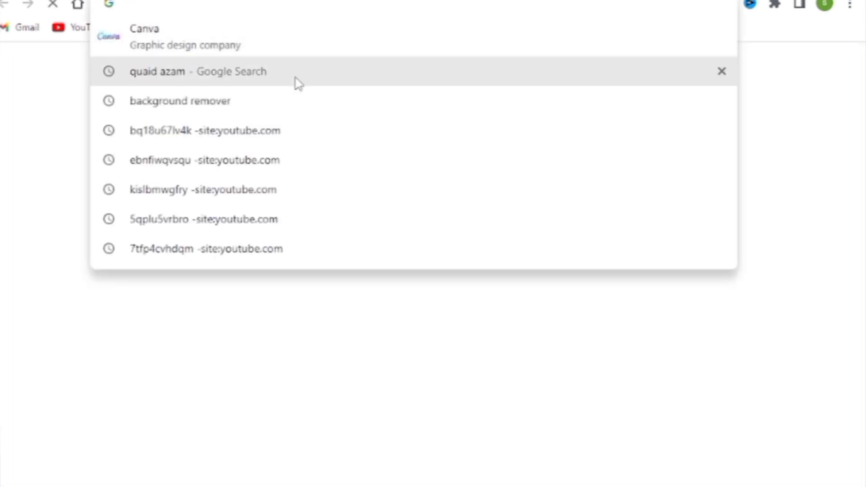
pyautogui.click(293, 99)
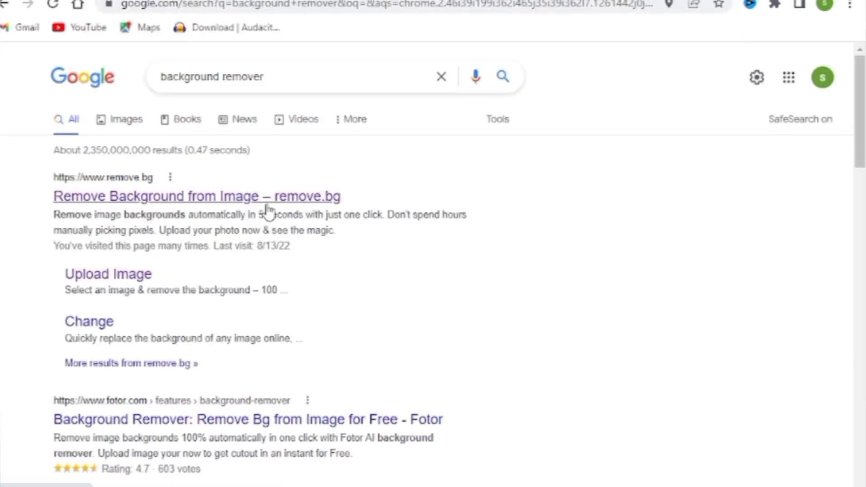
pyautogui.click(268, 204)
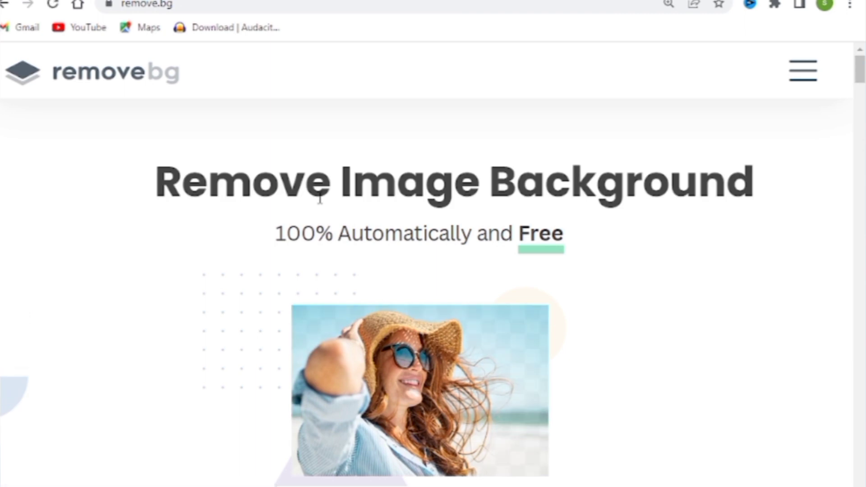
pyautogui.hotkey('ctrl', 'v')
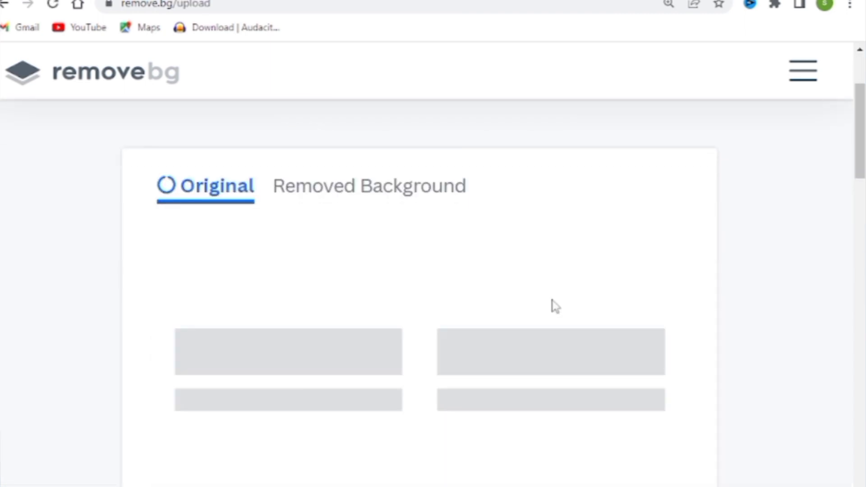
pyautogui.moveTo(863, 149); pyautogui.dragTo(862, 173)
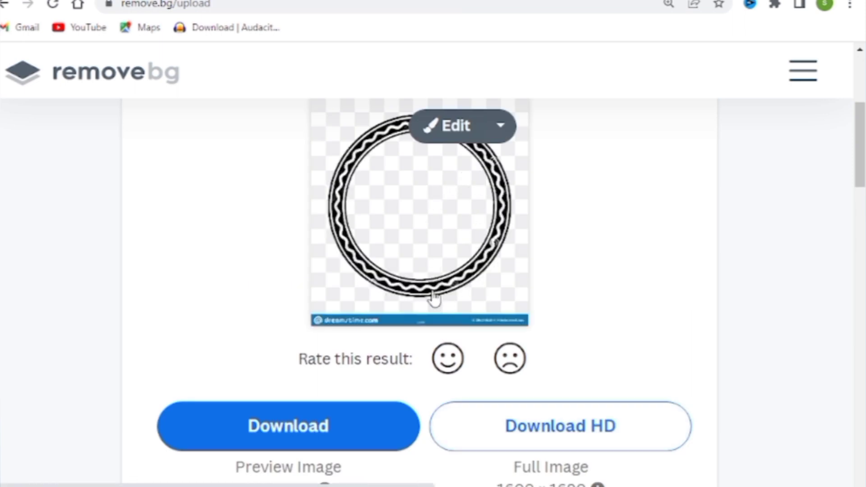
# Open the circle frame cutout for erasing and set the eraser's brush size to the maximum.
pyautogui.click(461, 136)
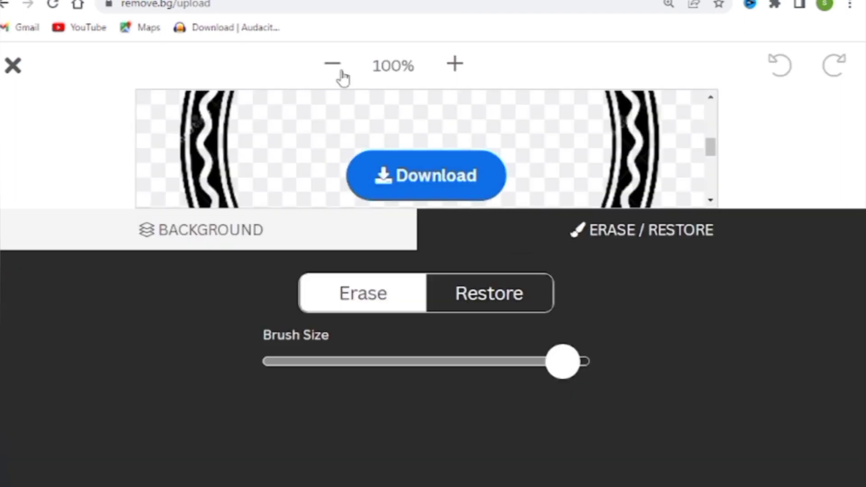
pyautogui.click(341, 71)
pyautogui.click(341, 71)
pyautogui.click(341, 71)
pyautogui.click(341, 71)
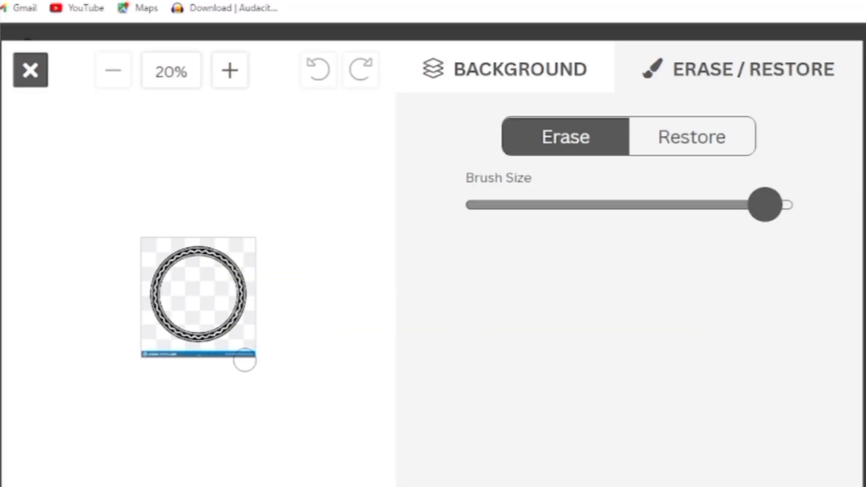
pyautogui.moveTo(790, 204); pyautogui.dragTo(802, 203)
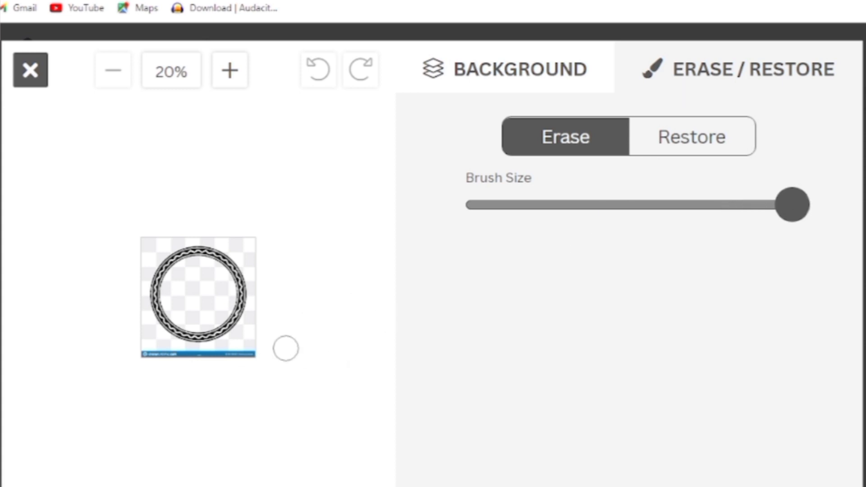
# Erase the blue watermark strip below the circle frame, undoing the first stroke and erasing the strip again.
pyautogui.moveTo(256, 352); pyautogui.dragTo(162, 359)
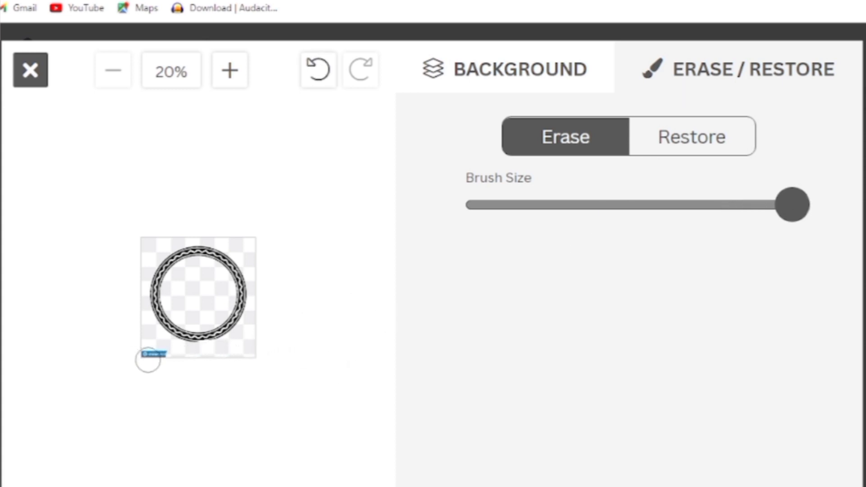
pyautogui.click(318, 70)
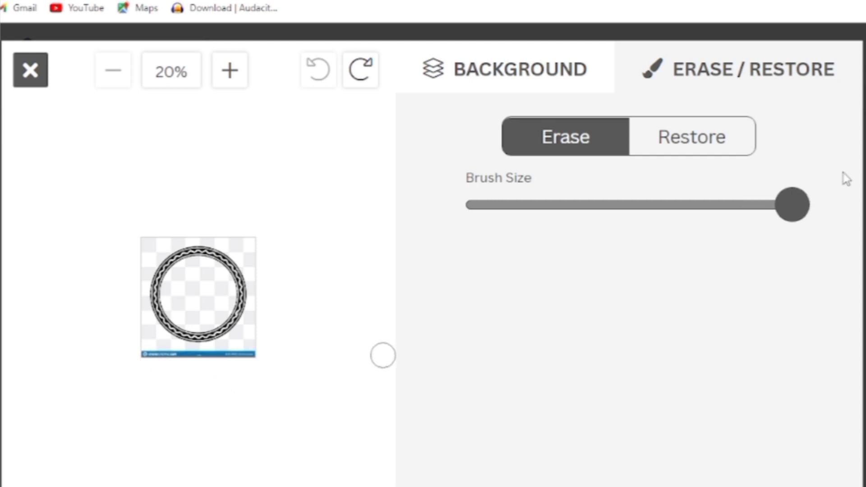
pyautogui.moveTo(135, 354); pyautogui.dragTo(159, 359)
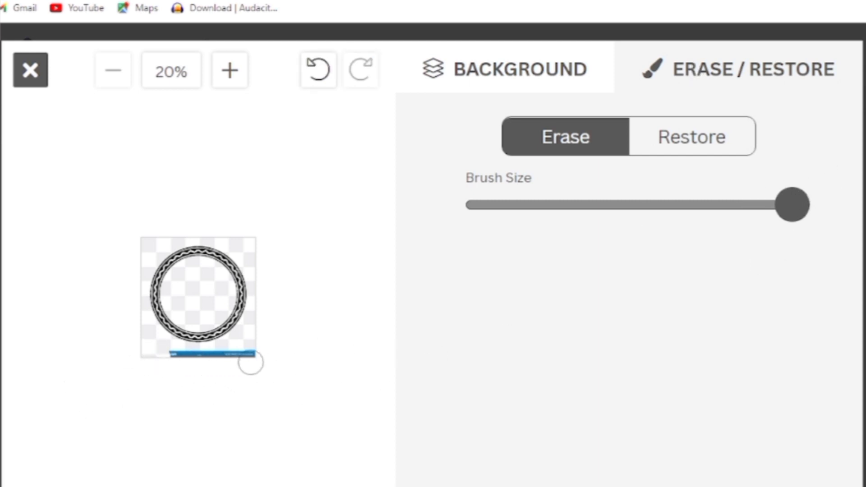
pyautogui.moveTo(243, 360); pyautogui.dragTo(222, 360)
pyautogui.moveTo(168, 357); pyautogui.dragTo(224, 354)
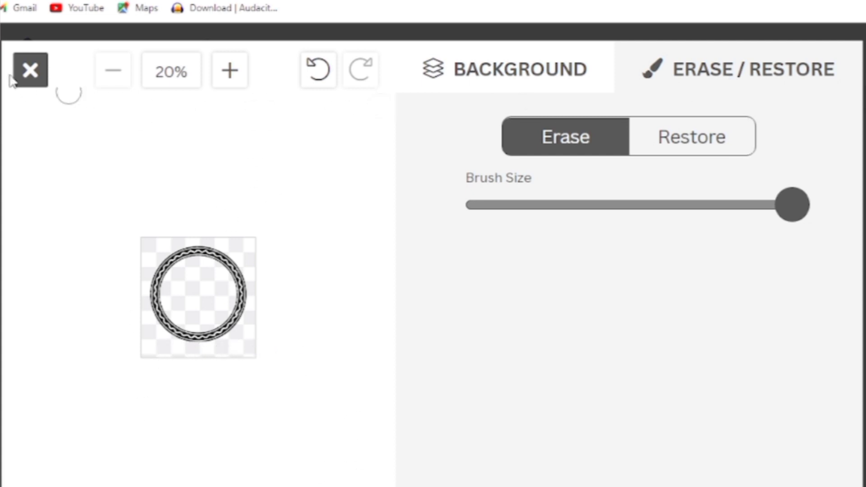
# Keep the edits to the circle frame cutout and download the cleaned image.
pyautogui.click(31, 68)
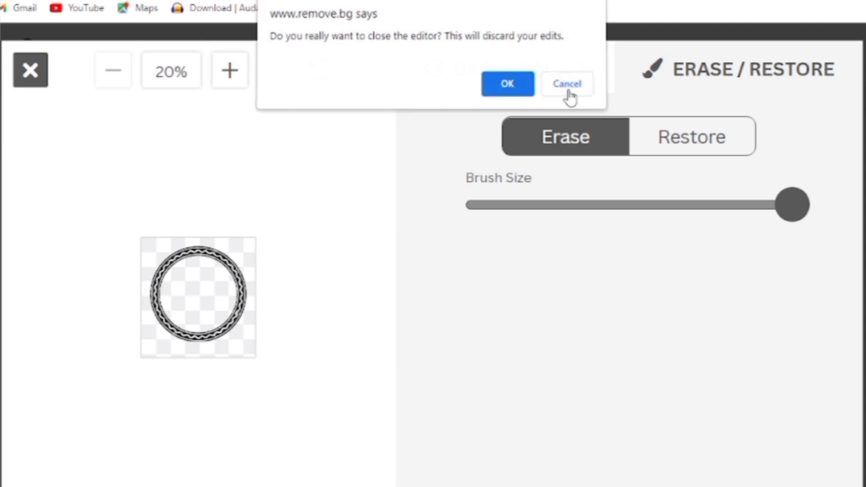
pyautogui.click(567, 86)
pyautogui.click(417, 486)
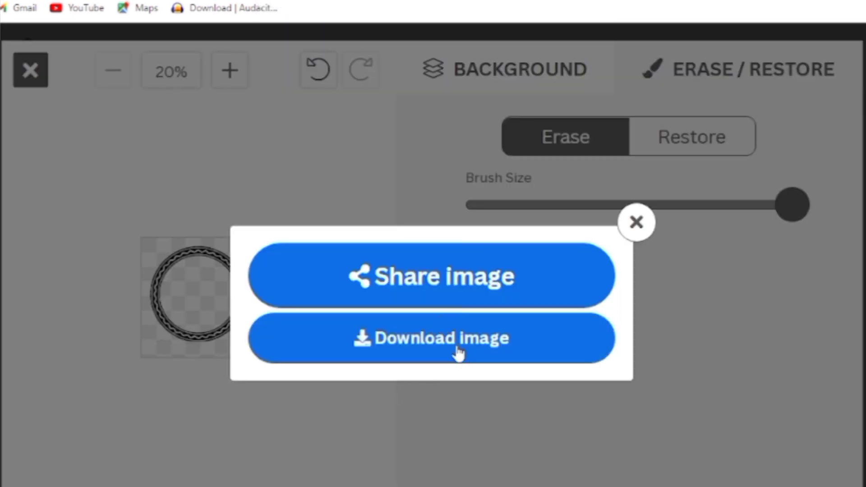
pyautogui.click(514, 343)
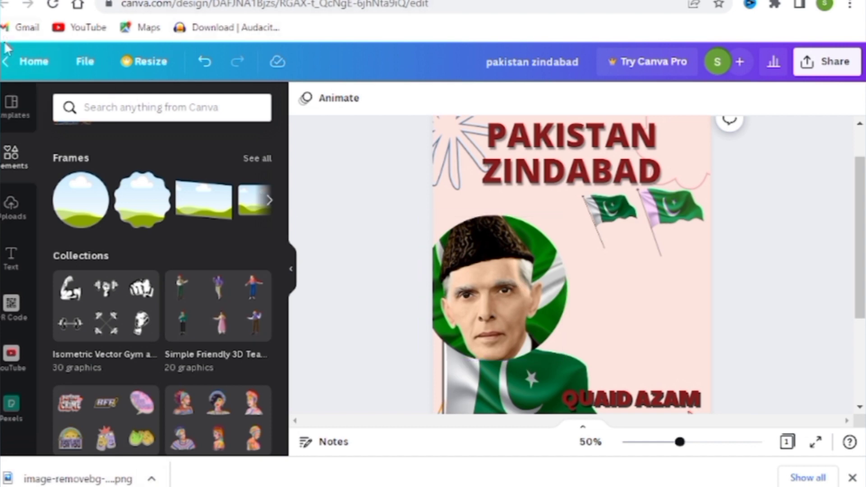
# Switch back to the Canva design and upload image-removebg-preview (1) from the Downloads folder.
pyautogui.click(23, 202)
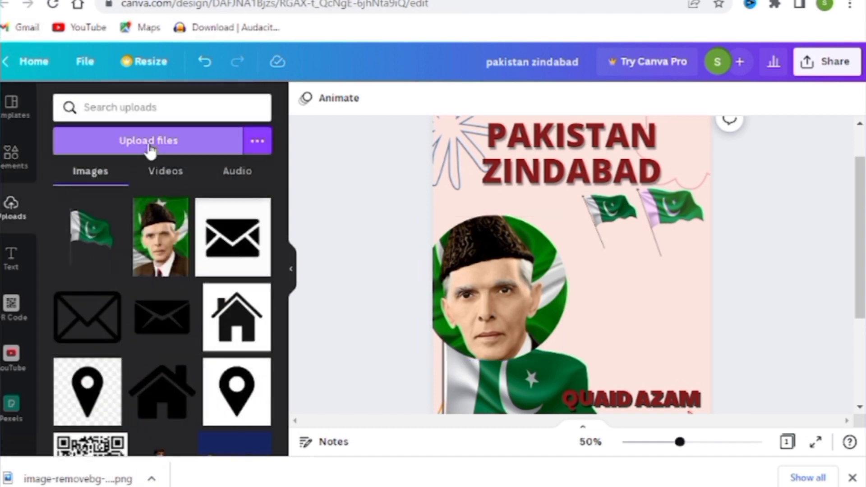
pyautogui.click(169, 142)
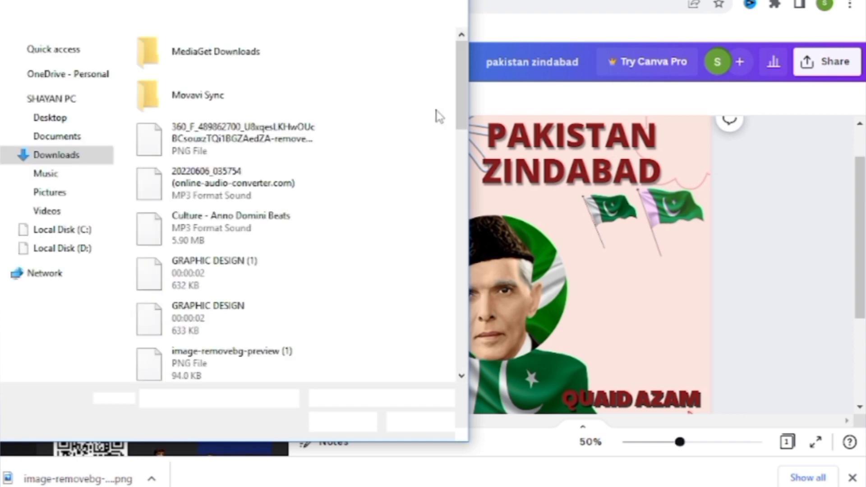
pyautogui.click(196, 372)
pyautogui.click(342, 422)
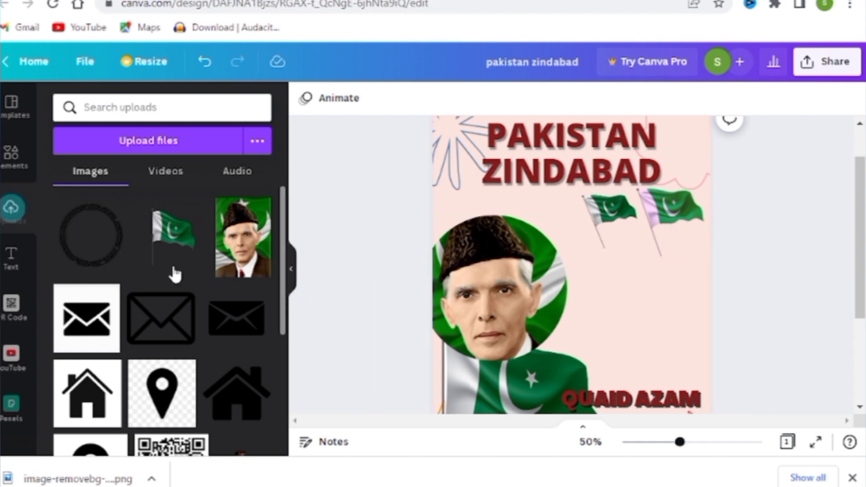
# Add the uploaded circle frame to the flyer, move the portrait above QUAID AZAM, and enlarge the frame to surround it.
pyautogui.click(106, 234)
pyautogui.moveTo(616, 264); pyautogui.dragTo(683, 261)
pyautogui.moveTo(509, 320); pyautogui.dragTo(650, 328)
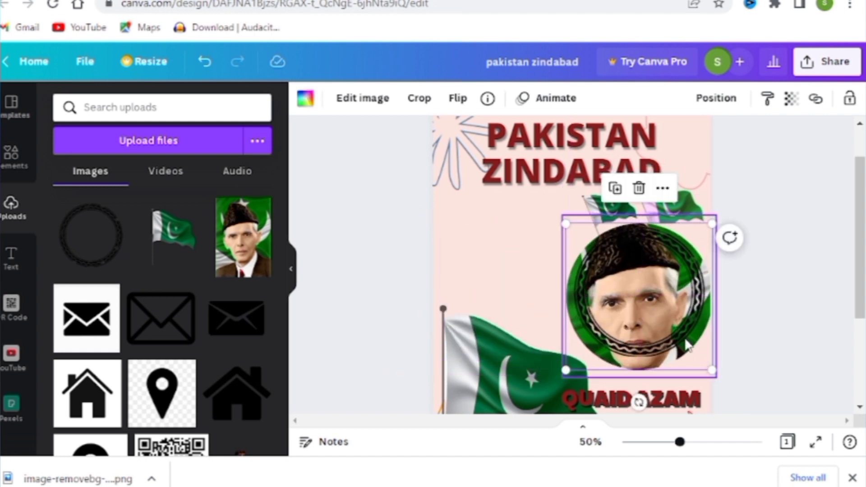
pyautogui.click(693, 358)
pyautogui.moveTo(717, 382); pyautogui.dragTo(731, 398)
pyautogui.click(800, 335)
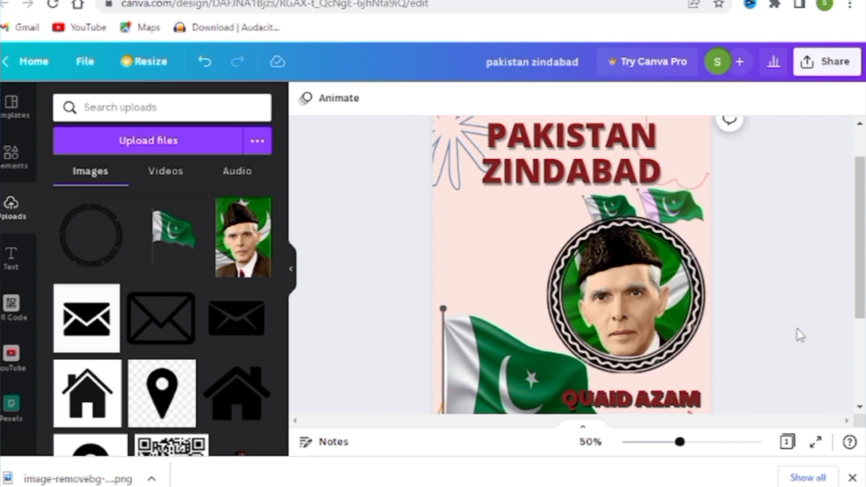
pyautogui.click(621, 204)
pyautogui.click(583, 219)
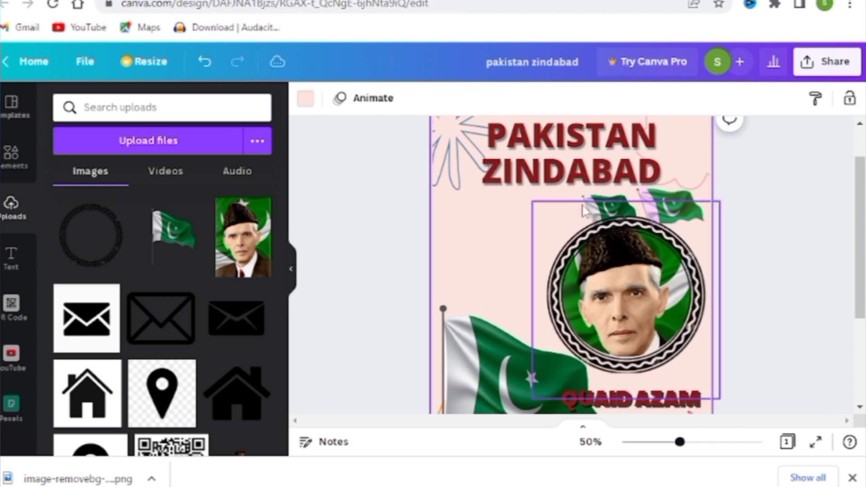
# Move the nearer small flag further left above the portrait's circle frame and rotate it slightly counter-clockwise.
pyautogui.click(597, 204)
pyautogui.moveTo(600, 198); pyautogui.dragTo(575, 202)
pyautogui.moveTo(647, 188); pyautogui.dragTo(640, 177)
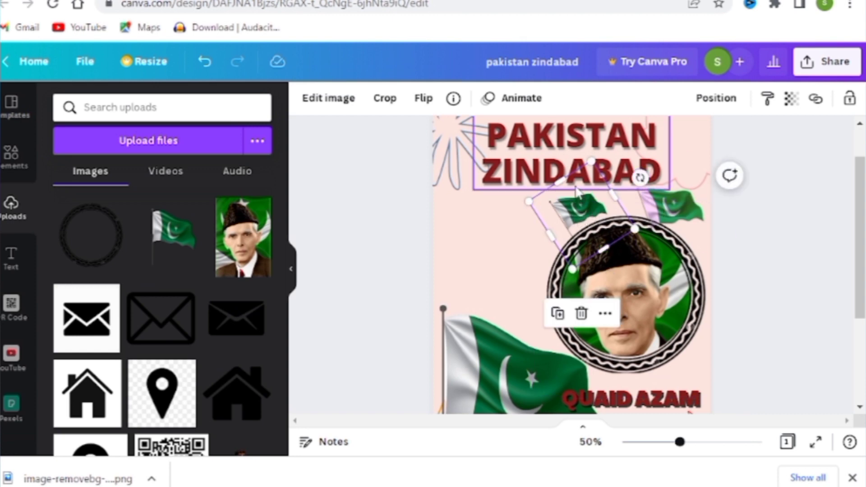
pyautogui.click(530, 224)
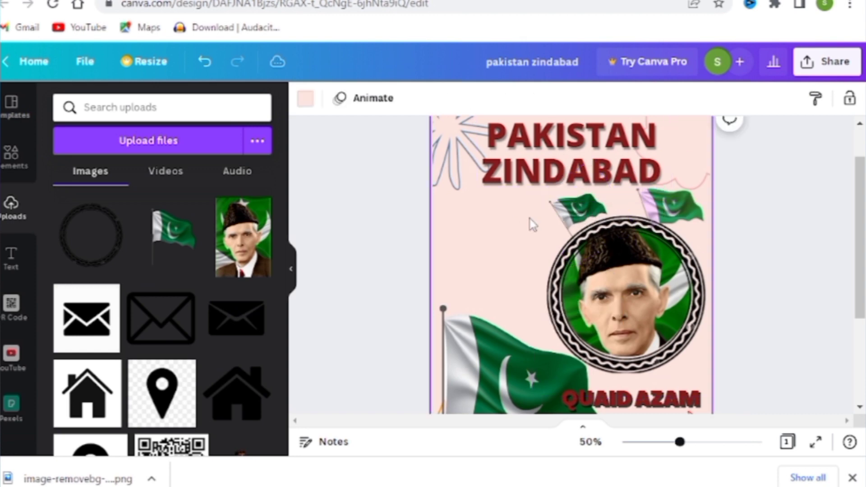
pyautogui.click(578, 216)
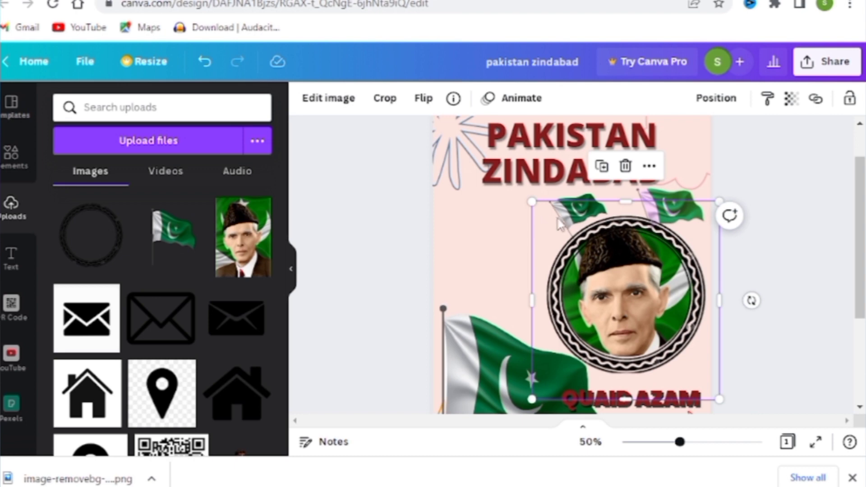
pyautogui.click(514, 227)
# Add a heading with 14, august and 1947 on three separate lines and widen its text box toward the flyer's left edge.
pyautogui.moveTo(860, 238); pyautogui.dragTo(851, 205)
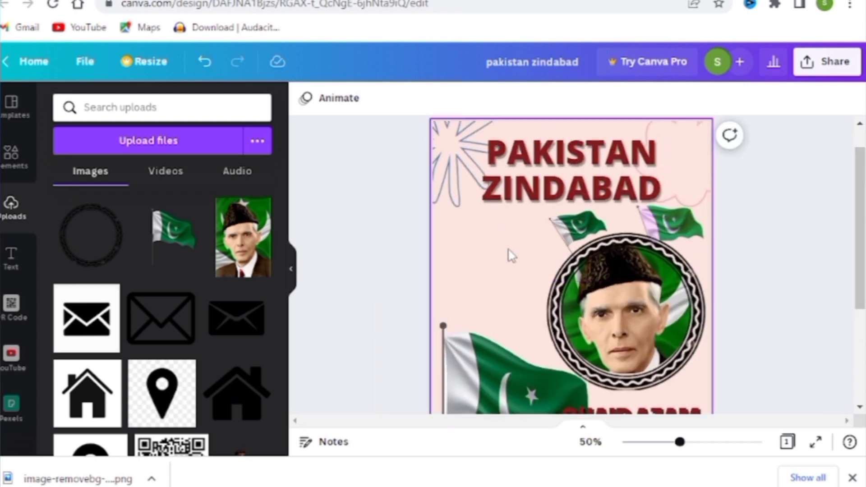
pyautogui.click(11, 256)
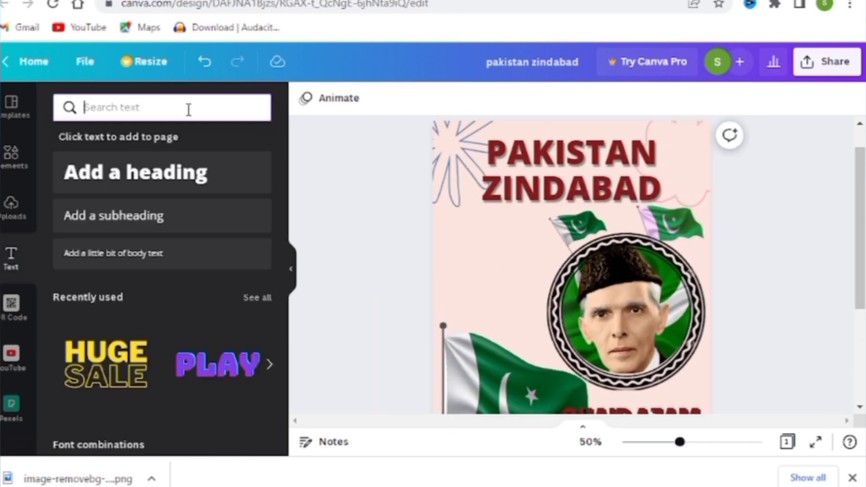
pyautogui.click(199, 172)
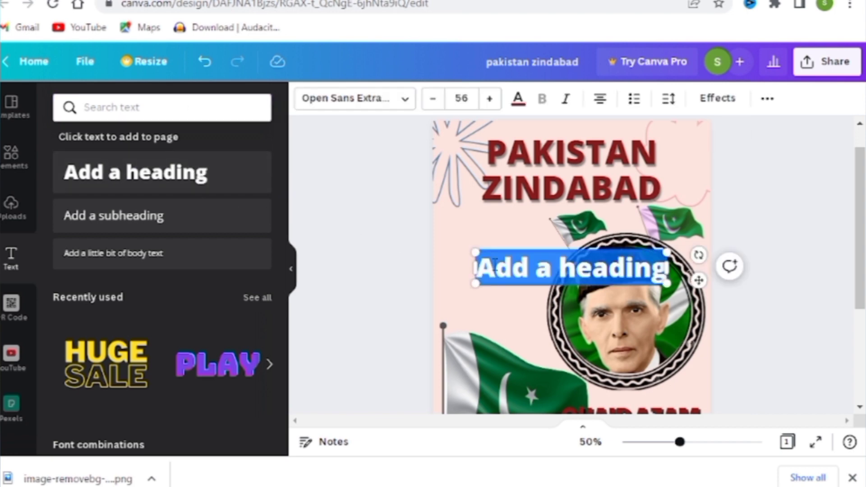
pyautogui.press('BackSpace')
pyautogui.write('14')
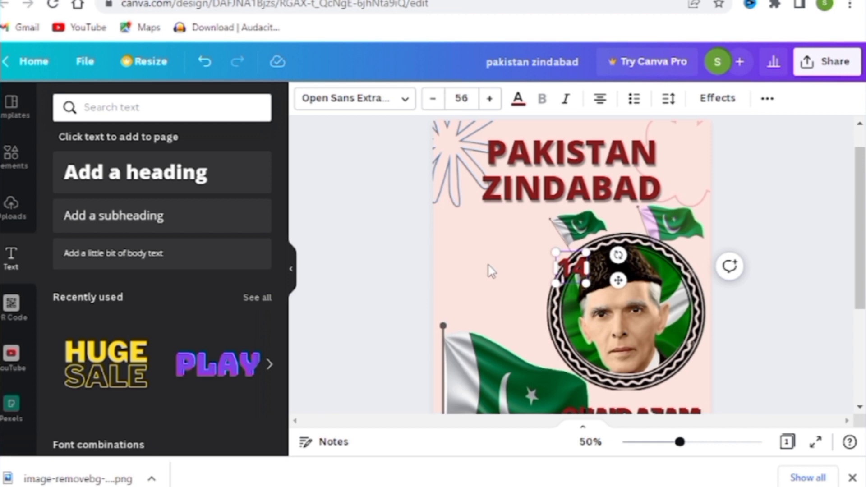
pyautogui.press('Return')
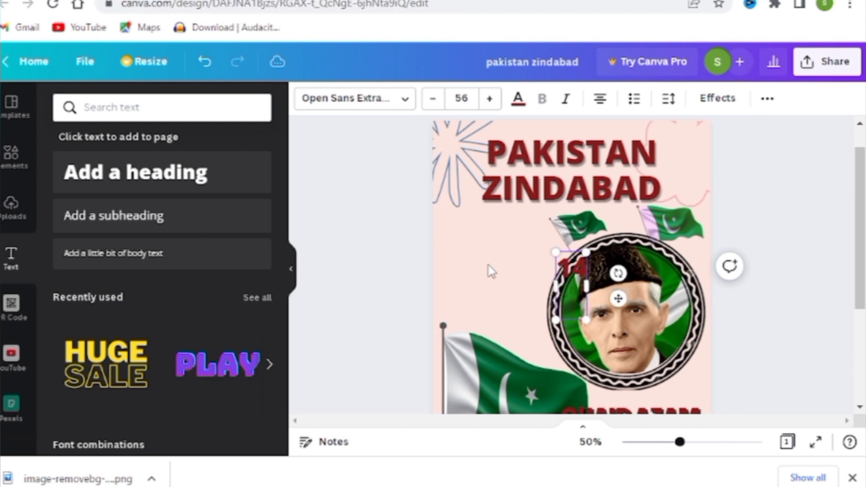
pyautogui.write('august')
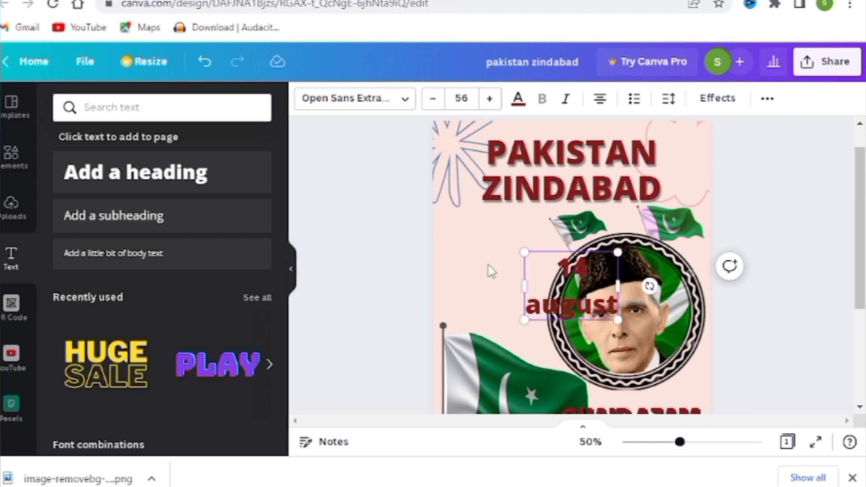
pyautogui.press('Return')
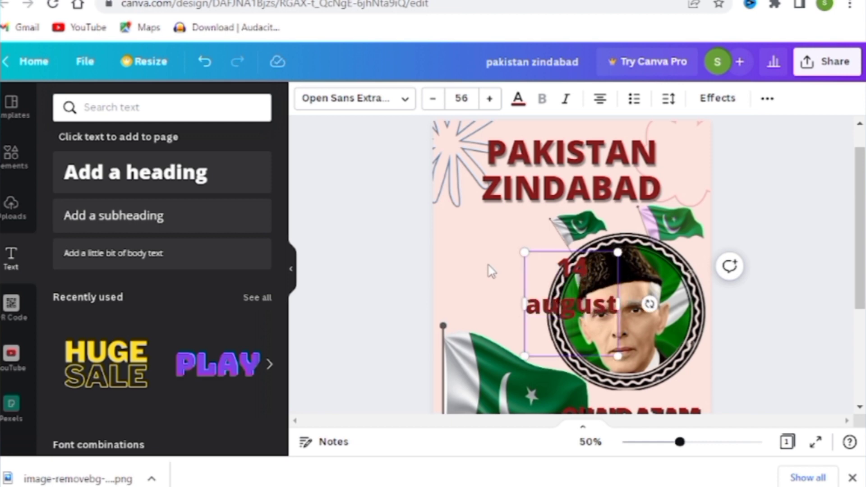
pyautogui.write('1947')
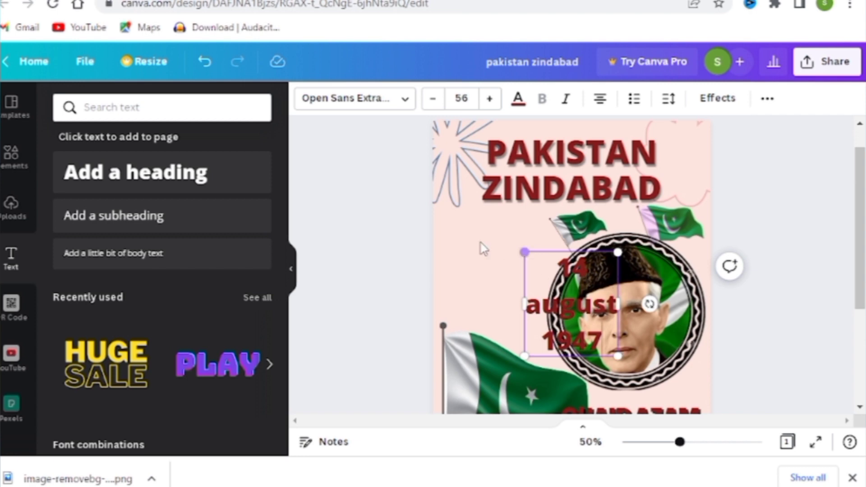
pyautogui.moveTo(513, 264); pyautogui.dragTo(483, 264)
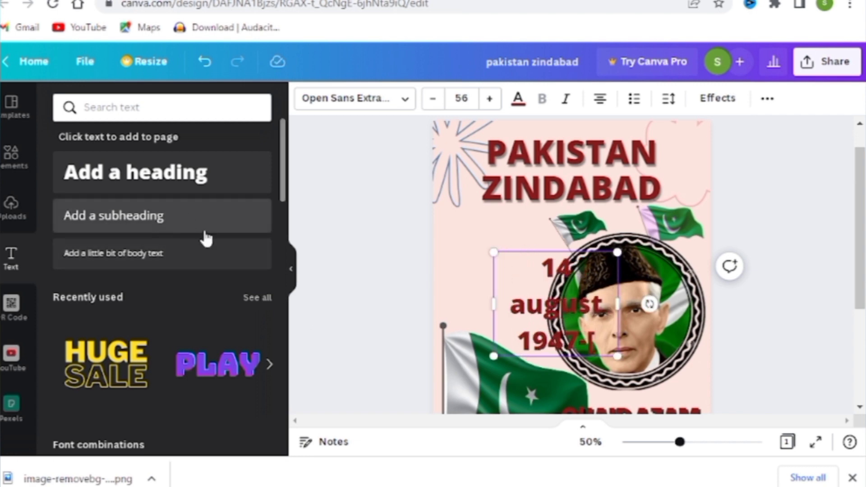
pyautogui.click(518, 101)
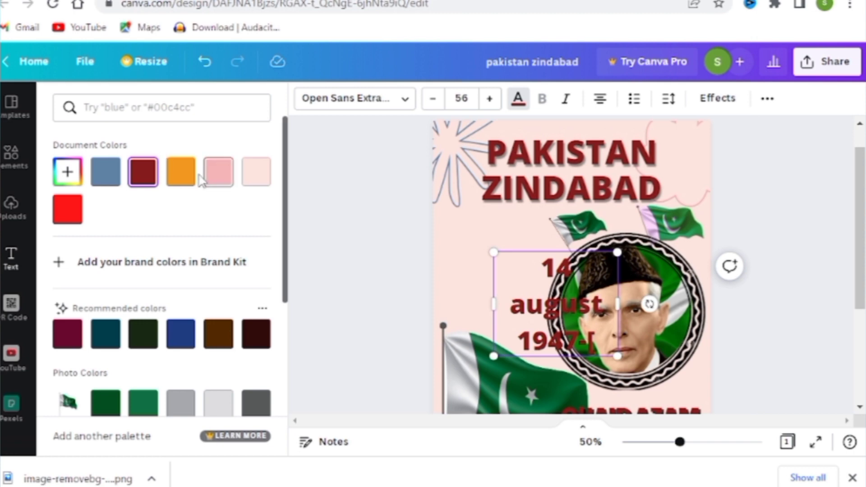
pyautogui.press('Escape')
pyautogui.click(518, 98)
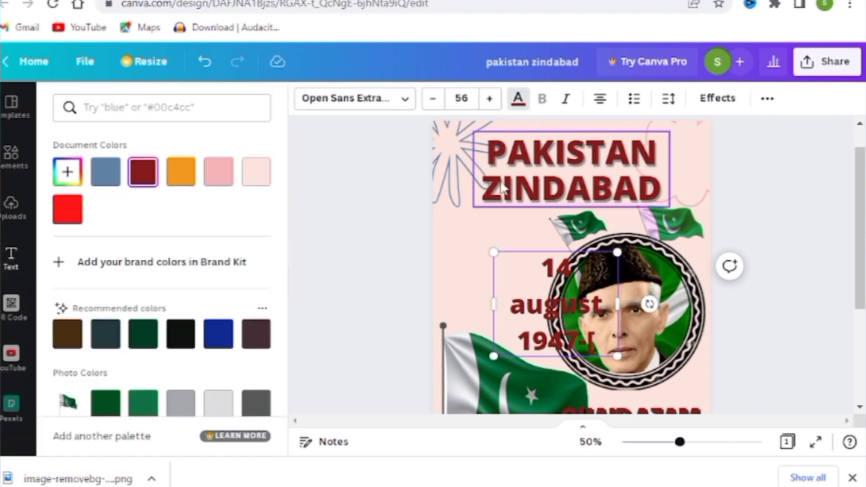
# Apply the Shadow effect to the 14 august 1947 heading with black as the shadow color.
pyautogui.click(712, 96)
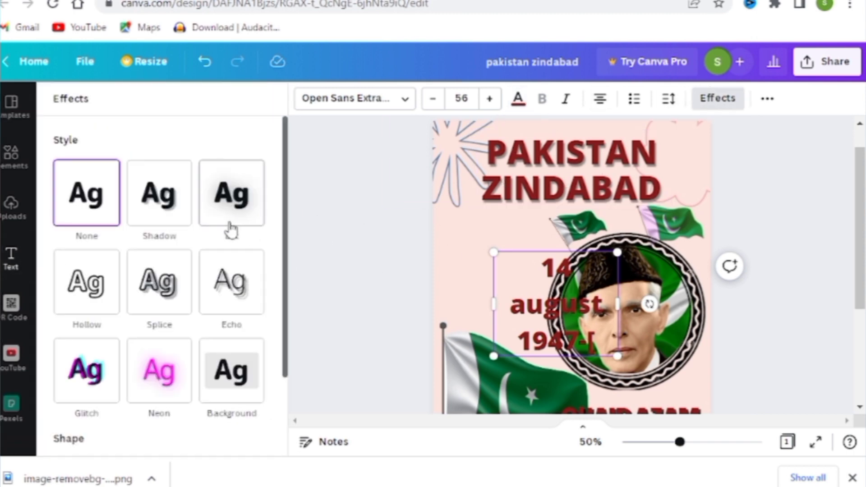
pyautogui.click(154, 199)
pyautogui.click(254, 416)
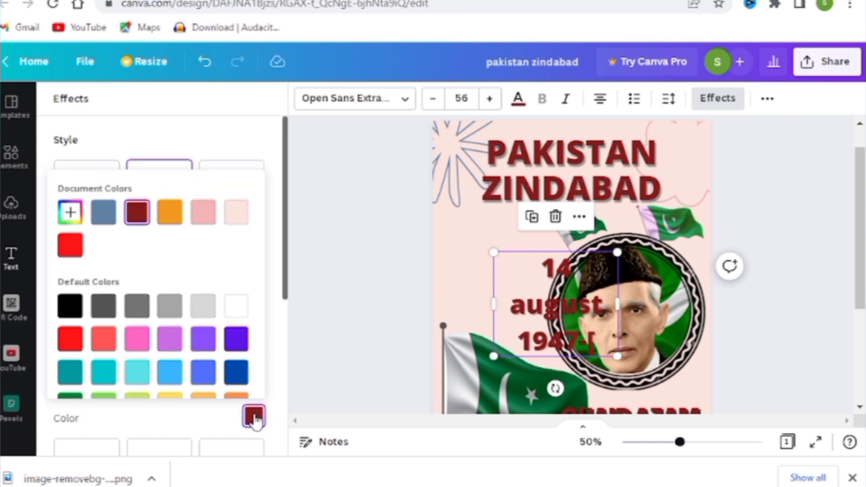
pyautogui.click(70, 305)
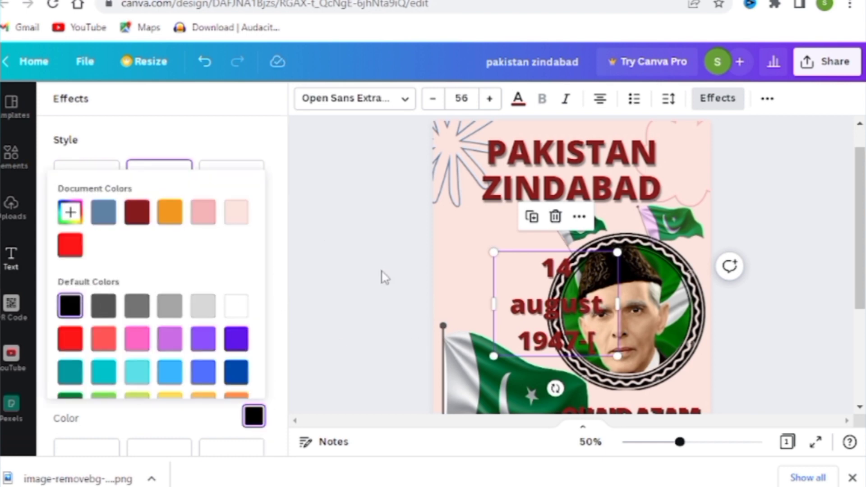
# Set the date heading's shadow transparency to 78, blur to 30, direction to -20 and offset to 54.
pyautogui.moveTo(286, 266); pyautogui.dragTo(293, 378)
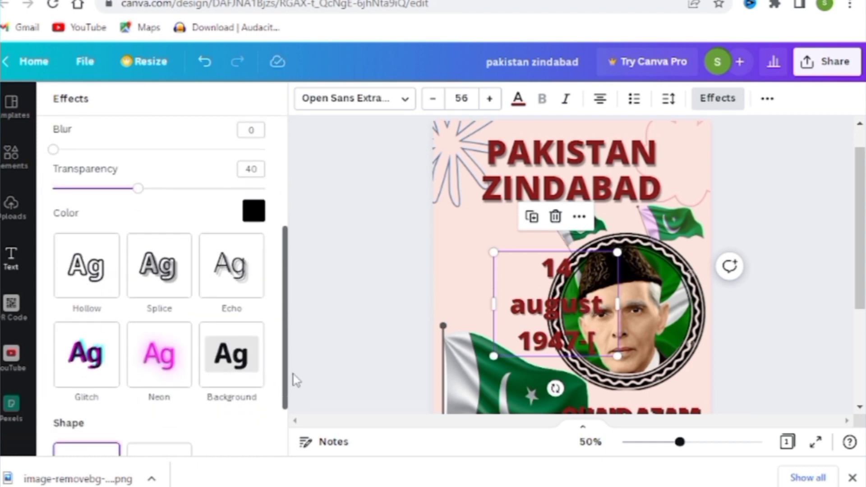
pyautogui.moveTo(137, 188); pyautogui.dragTo(218, 189)
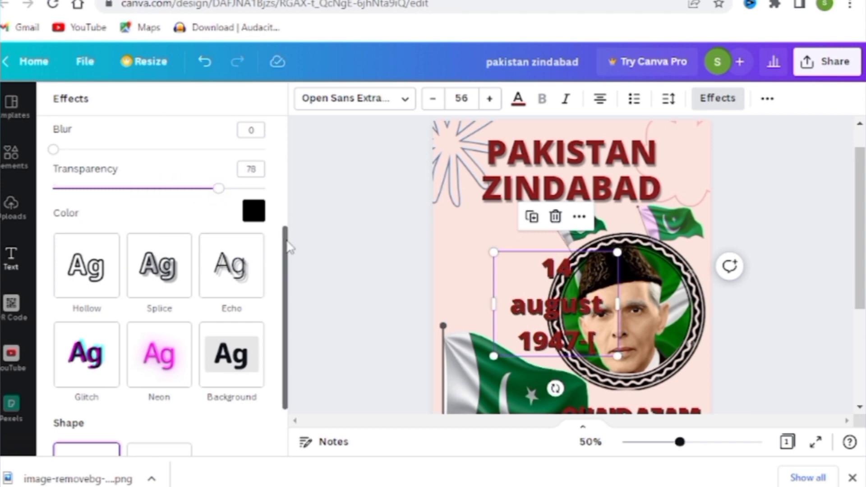
pyautogui.scroll(3, 169, 244)
pyautogui.moveTo(76, 278); pyautogui.dragTo(116, 278)
pyautogui.moveTo(133, 238); pyautogui.dragTo(147, 238)
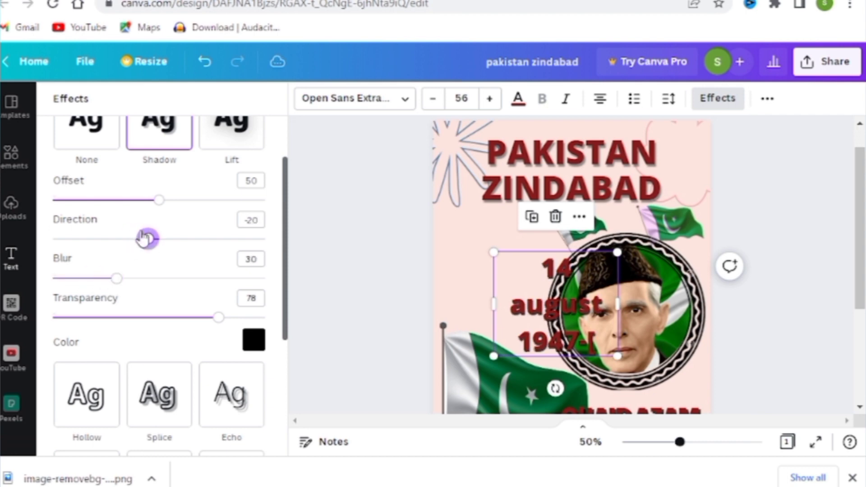
pyautogui.moveTo(161, 201); pyautogui.dragTo(169, 199)
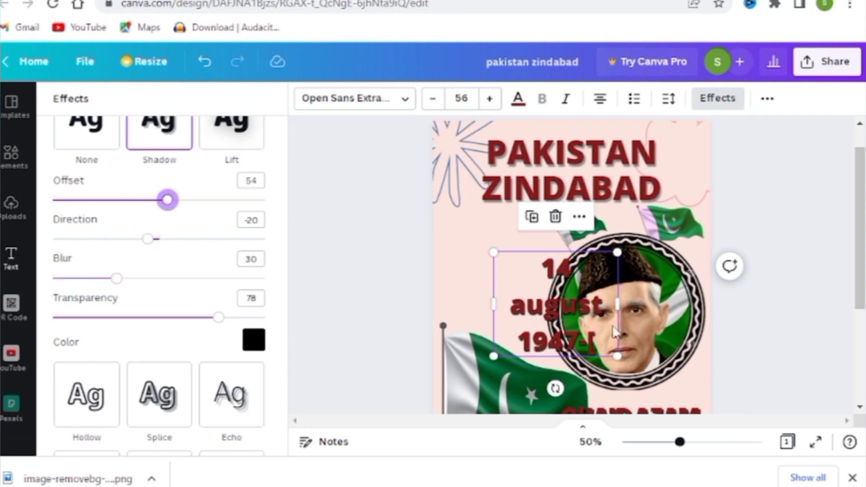
# Delete the stray characters after 1947 and move the date heading to the empty area beside the portrait, above the large flag.
pyautogui.press('BackSpace')
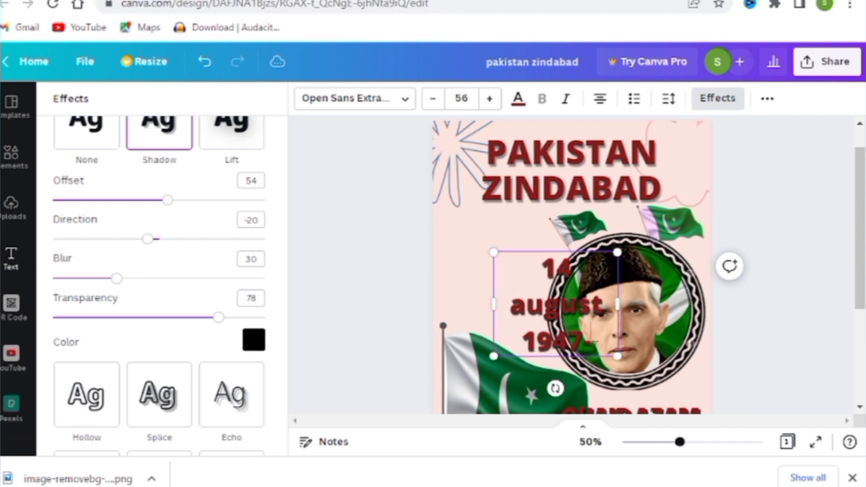
pyautogui.click(387, 242)
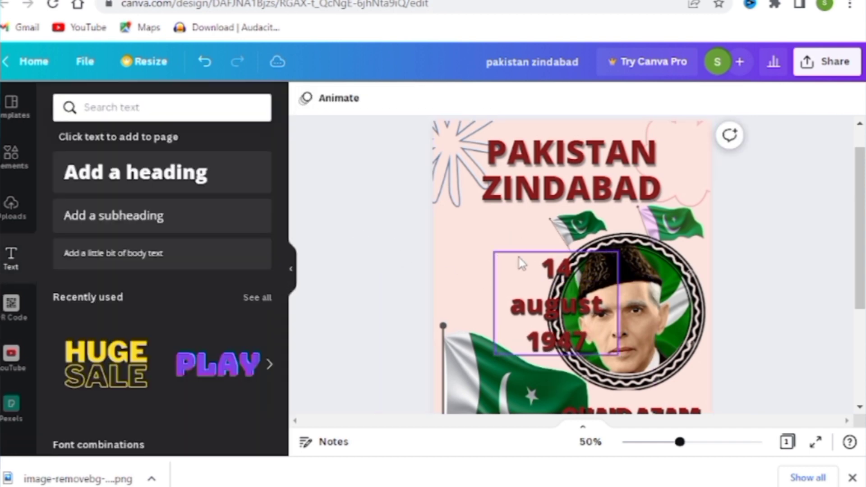
pyautogui.moveTo(524, 268); pyautogui.dragTo(474, 243)
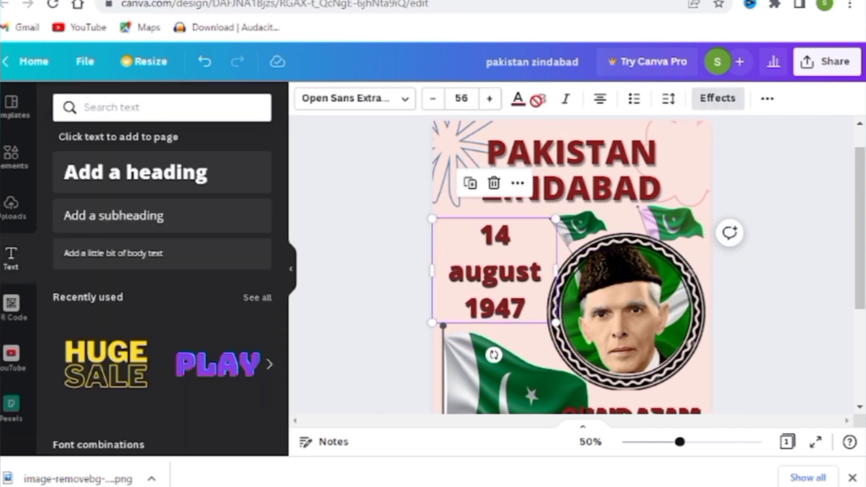
# Change the 14 august 1947 heading to all uppercase and deselect it.
pyautogui.click(767, 100)
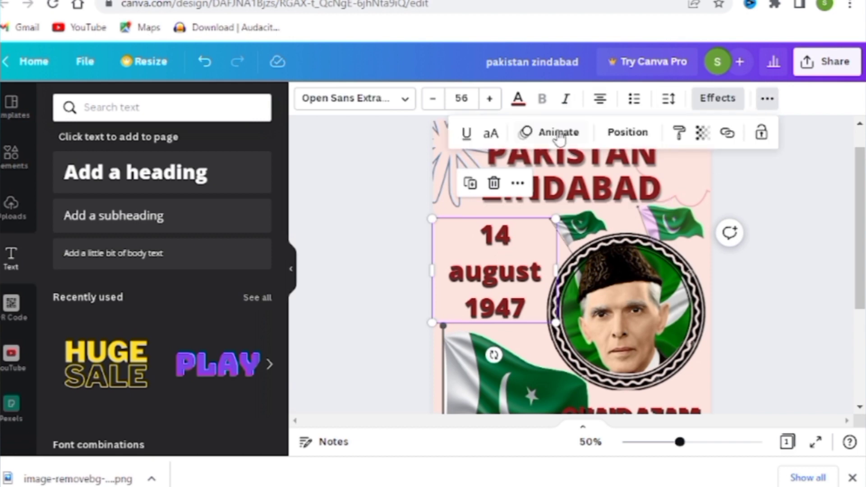
pyautogui.click(492, 133)
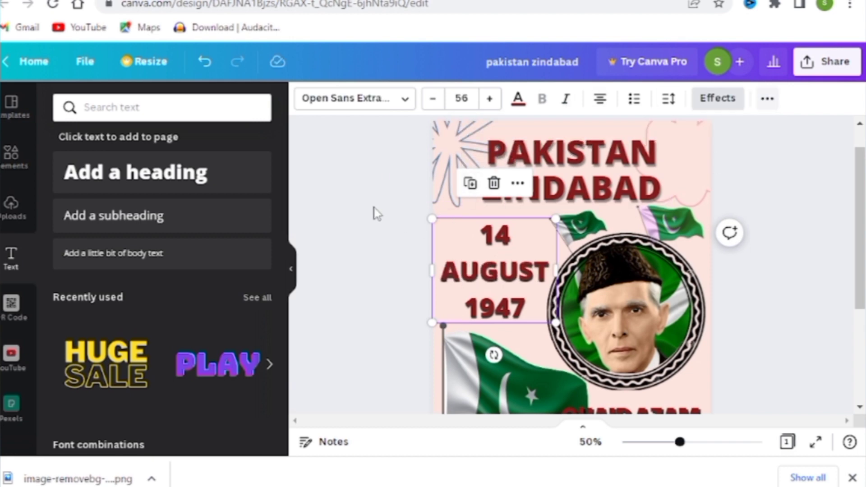
pyautogui.moveTo(861, 235)
pyautogui.mouseDown()
pyautogui.moveTo(860, 326)
pyautogui.moveTo(857, 175)
pyautogui.moveTo(857, 246)
pyautogui.mouseUp()
pyautogui.click(812, 296)
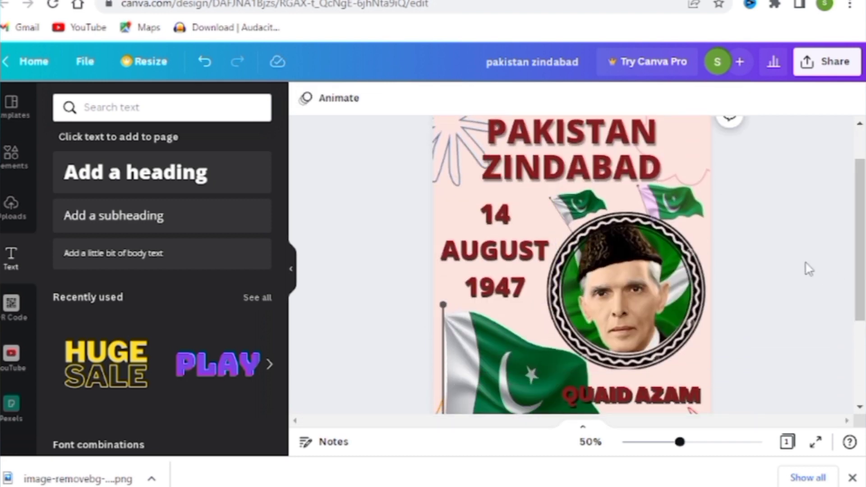
# Append th to the 14 in the date heading and switch only those two letters to lowercase.
pyautogui.click(519, 220)
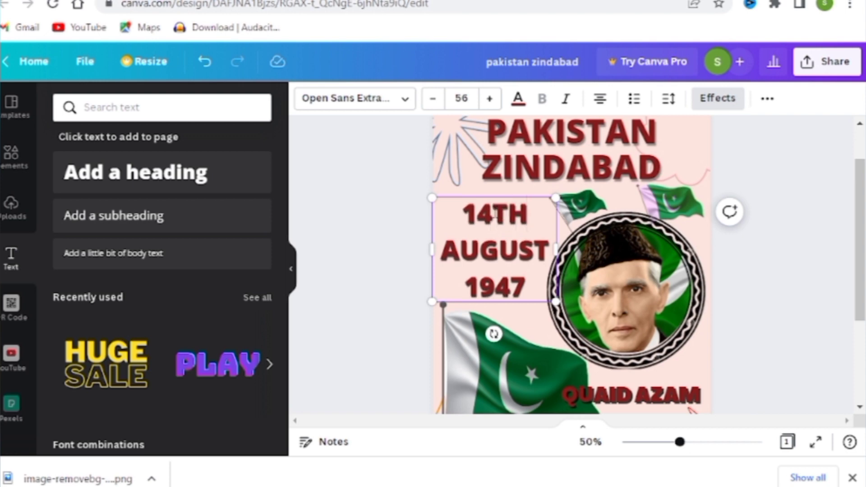
pyautogui.click(768, 100)
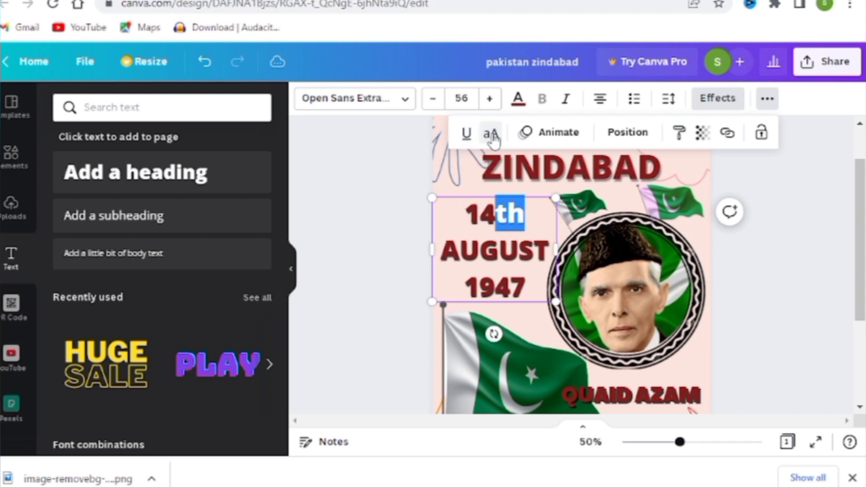
pyautogui.click(391, 194)
pyautogui.click(390, 193)
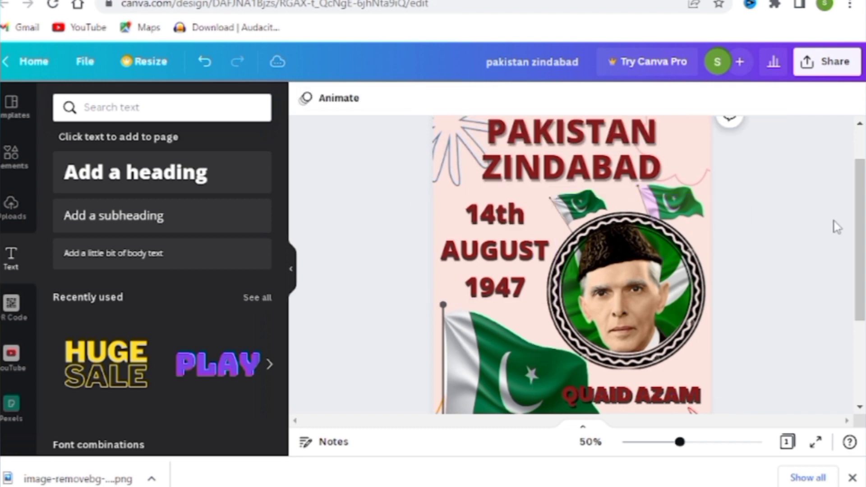
# Shift the graphic credit line at the bottom of the flyer slightly to the right.
pyautogui.moveTo(858, 200); pyautogui.dragTo(859, 279)
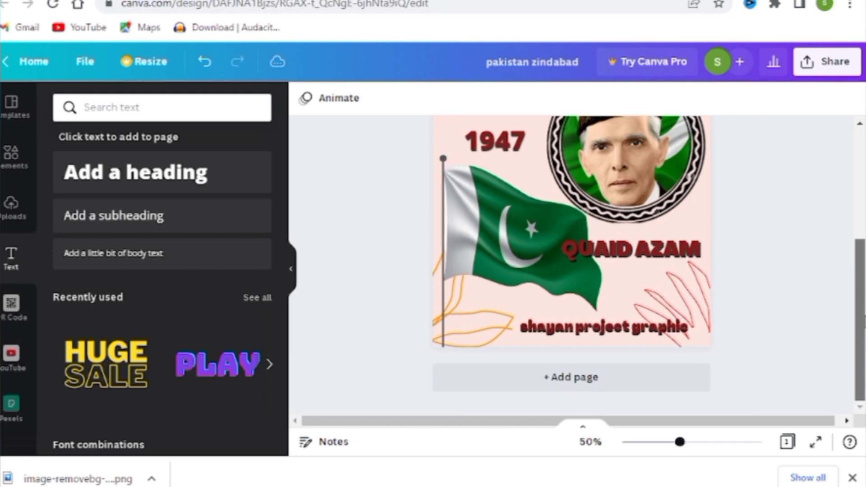
pyautogui.moveTo(863, 319)
pyautogui.mouseDown()
pyautogui.moveTo(859, 251)
pyautogui.moveTo(861, 307)
pyautogui.mouseUp()
pyautogui.moveTo(646, 326)
pyautogui.mouseDown()
pyautogui.moveTo(619, 314)
pyautogui.moveTo(657, 319)
pyautogui.mouseUp()
# Add a subheading reading "pakistani flag" and place it beneath the large flag.
pyautogui.click(92, 217)
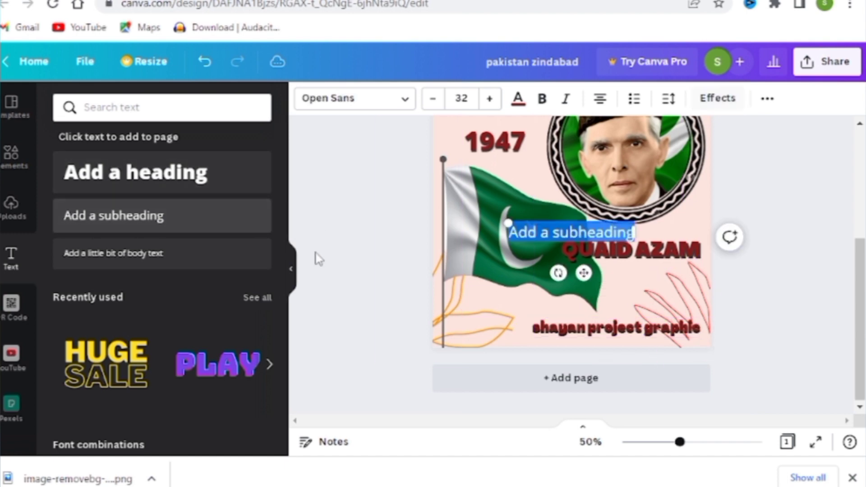
pyautogui.press('BackSpace')
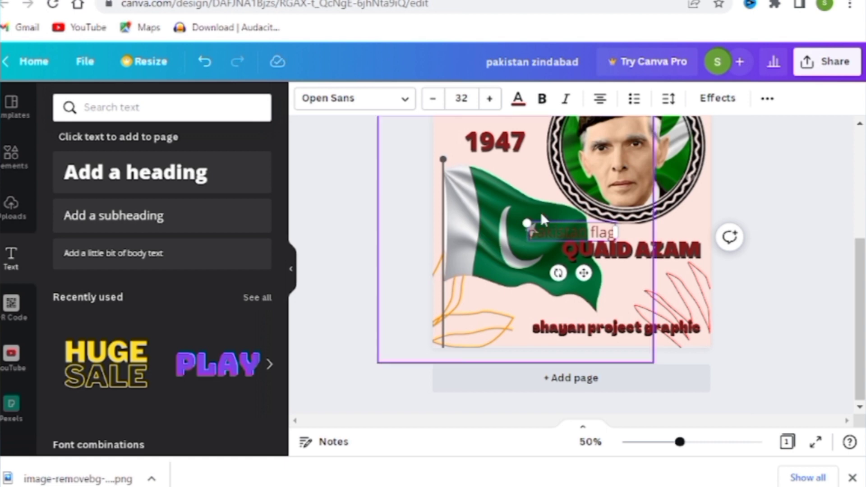
pyautogui.moveTo(584, 273); pyautogui.dragTo(511, 348)
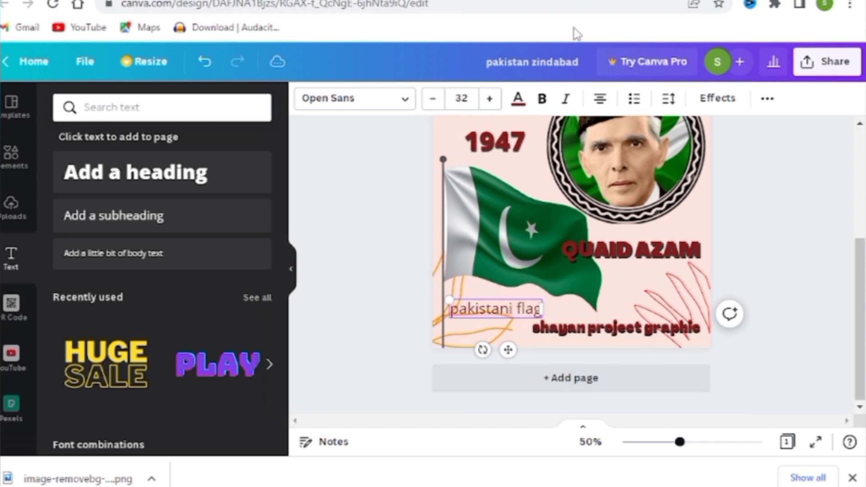
# Apply a Shadow effect in black to the "pakistani flag" text.
pyautogui.click(720, 99)
pyautogui.click(243, 207)
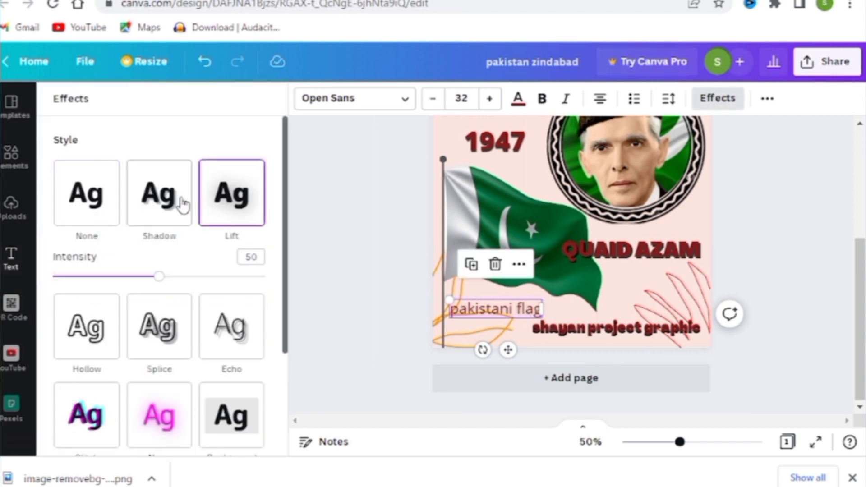
pyautogui.click(180, 201)
pyautogui.scroll(-3, 286, 218)
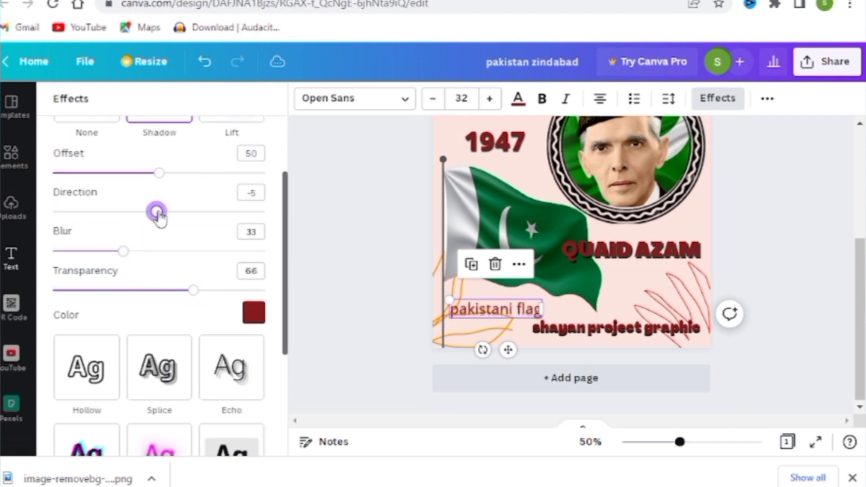
pyautogui.click(254, 312)
pyautogui.click(70, 202)
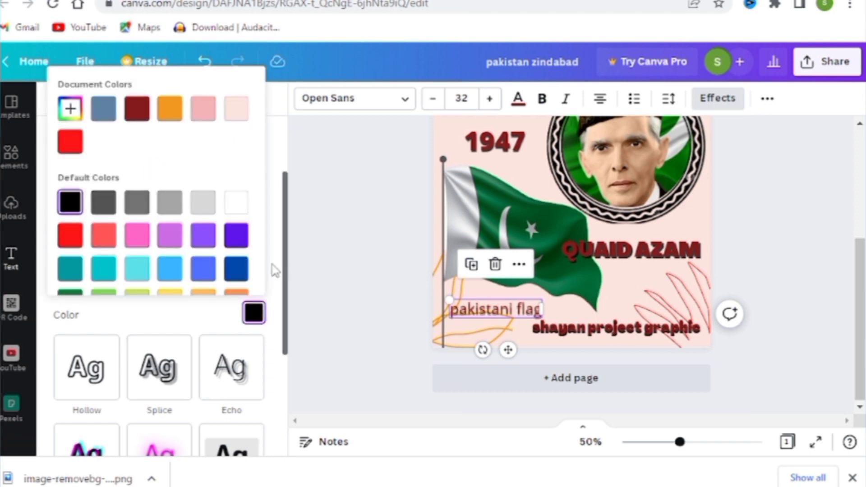
pyautogui.click(331, 226)
# Change the "pakistani flag" text's font to Agrandir Narrow and shift the text slightly to the right.
pyautogui.click(495, 310)
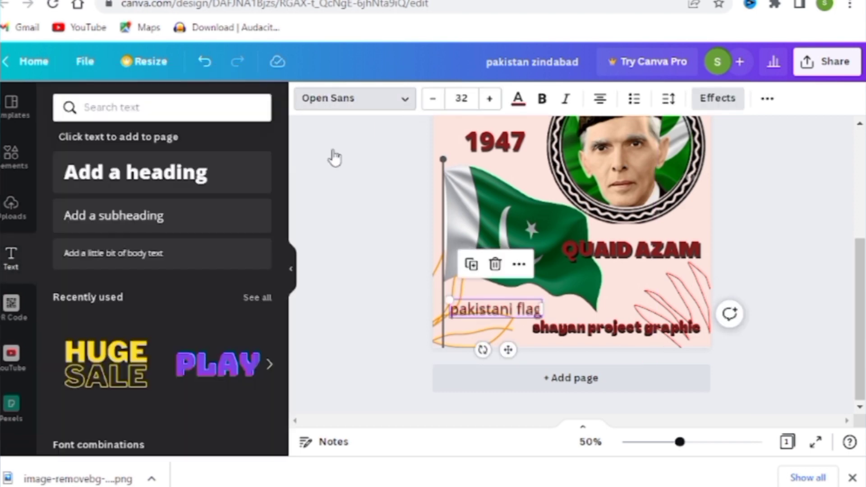
pyautogui.click(355, 97)
pyautogui.click(118, 239)
pyautogui.click(398, 272)
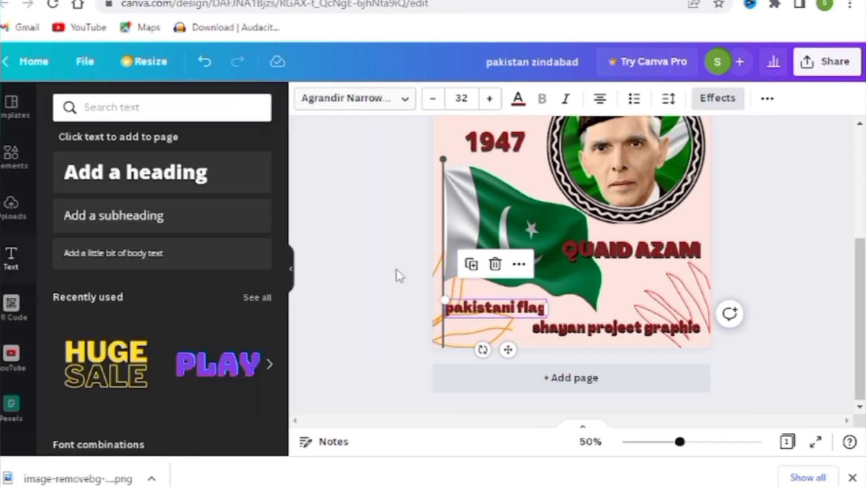
pyautogui.click(501, 308)
pyautogui.moveTo(509, 307); pyautogui.dragTo(514, 307)
pyautogui.click(362, 255)
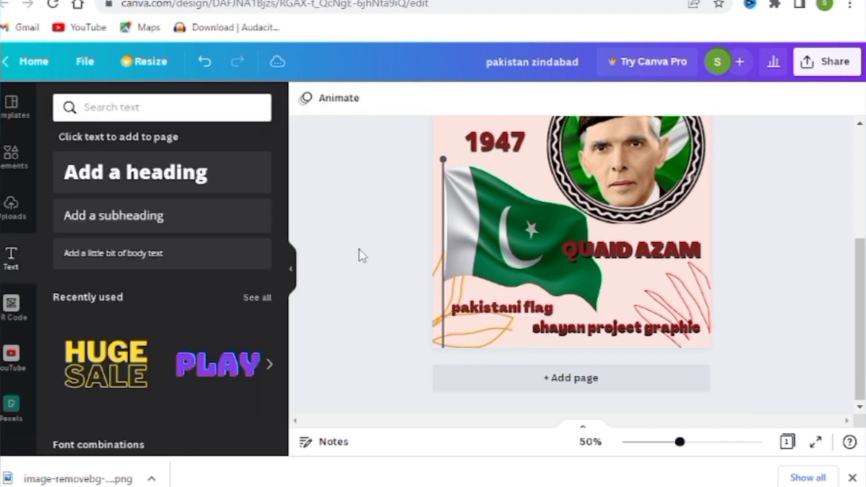
# Search the elements for "celebration animation" and add the sparse confetti burst animation over the upper-left part of the flyer.
pyautogui.moveTo(856, 320); pyautogui.dragTo(861, 207)
pyautogui.click(12, 153)
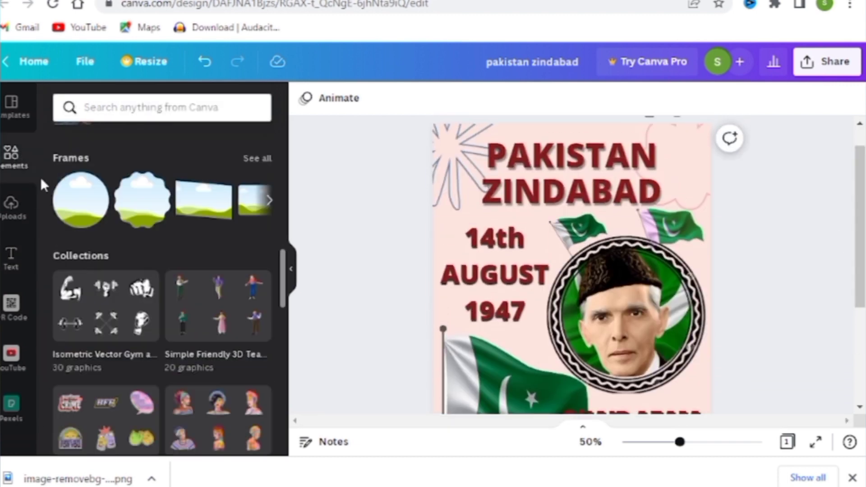
pyautogui.moveTo(279, 267); pyautogui.dragTo(280, 135)
pyautogui.click(169, 106)
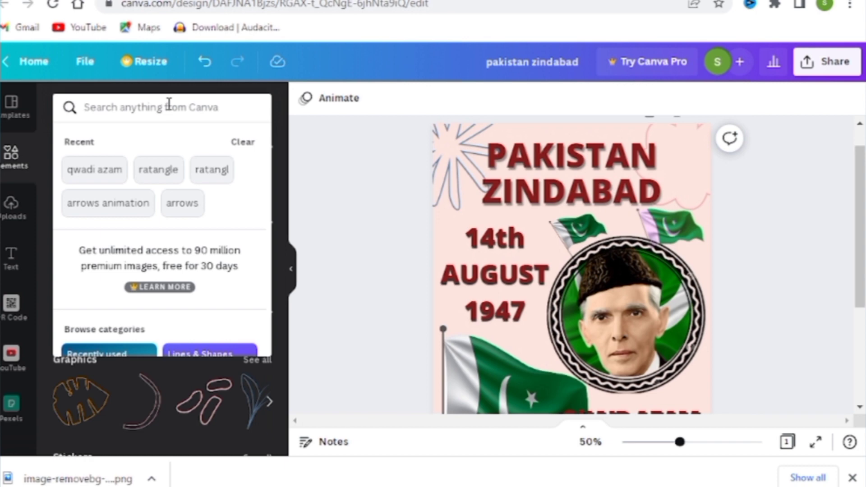
pyautogui.write('c')
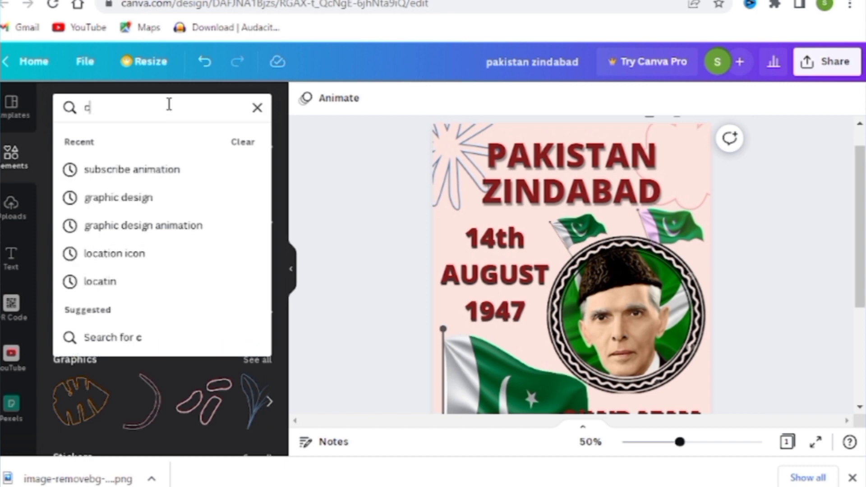
pyautogui.write('elebration animation')
pyautogui.press('Return')
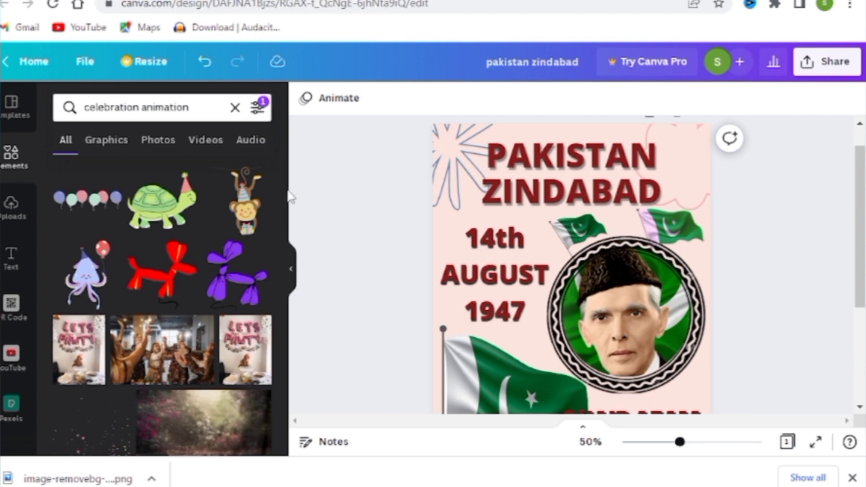
pyautogui.scroll(-6, 281, 198)
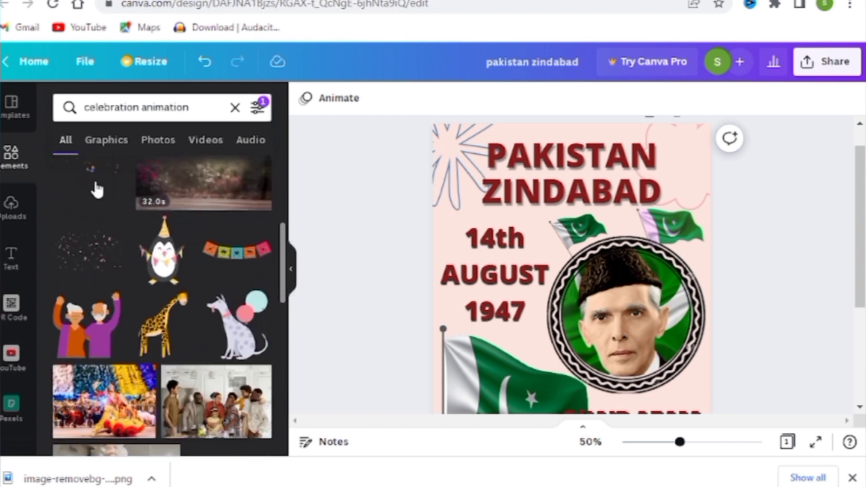
pyautogui.moveTo(284, 245); pyautogui.dragTo(288, 286)
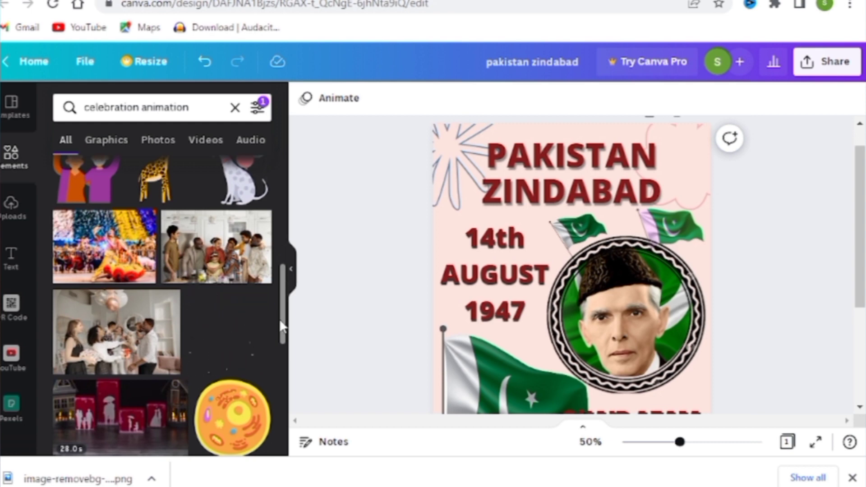
pyautogui.click(243, 330)
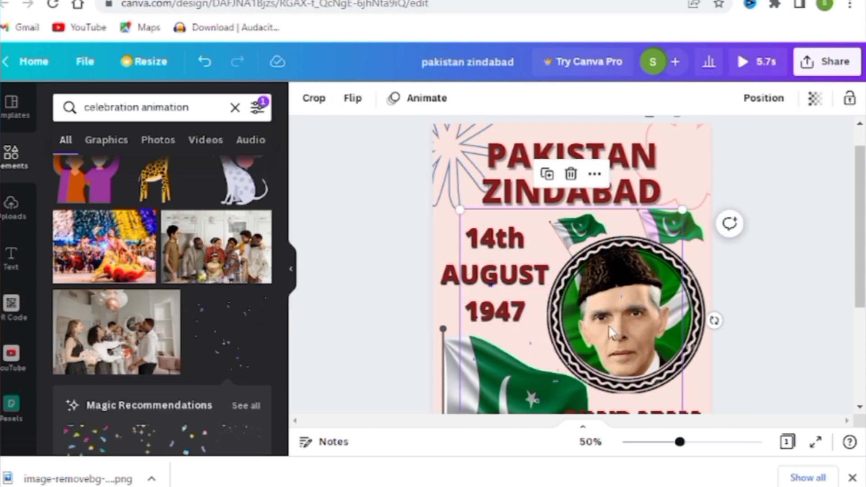
pyautogui.moveTo(613, 322); pyautogui.dragTo(579, 194)
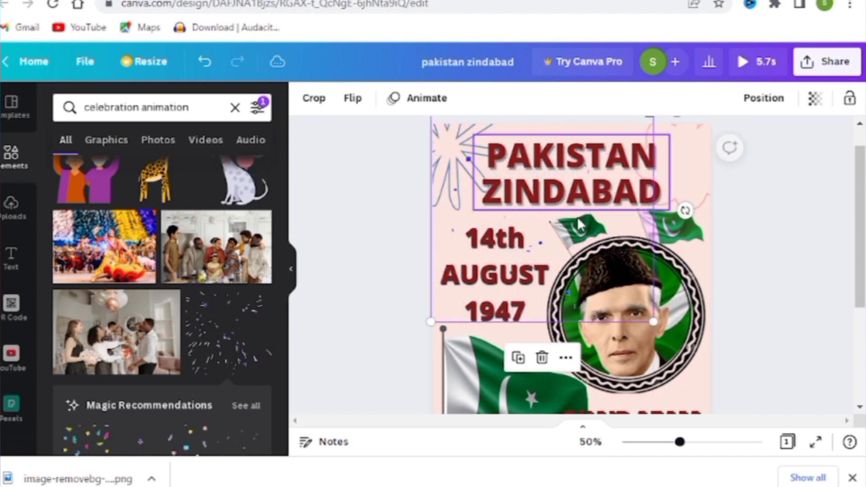
# Add the multicoloured falling confetti animation and place it over the lower part of the flyer.
pyautogui.scroll(5, 283, 253)
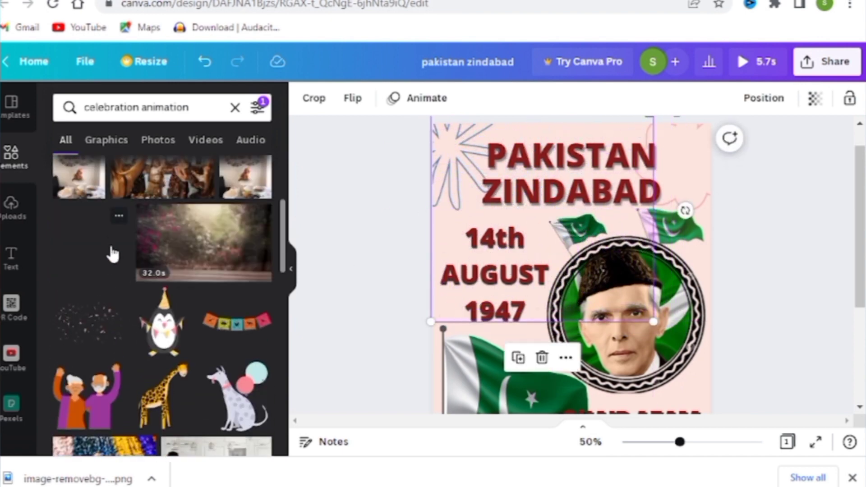
pyautogui.click(103, 265)
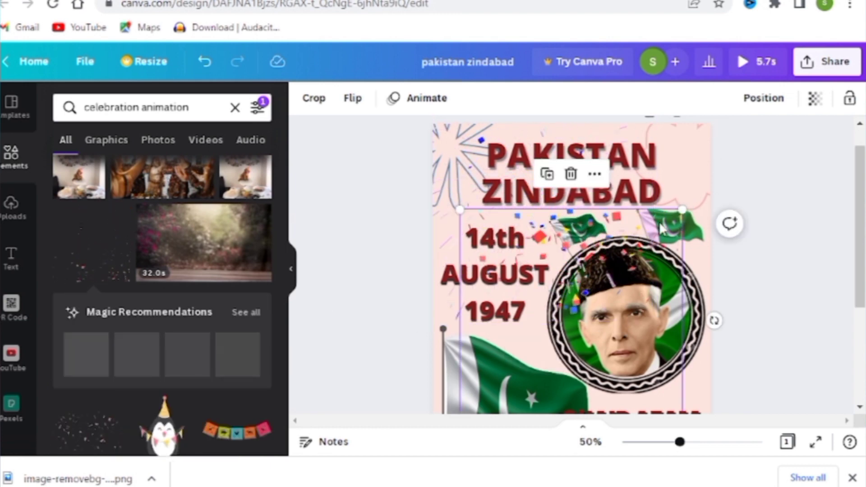
pyautogui.scroll(-3, 857, 252)
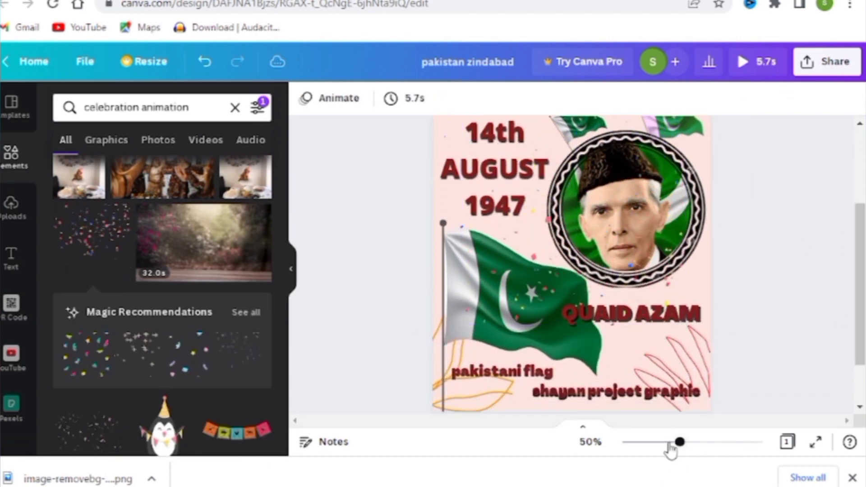
pyautogui.moveTo(679, 442); pyautogui.dragTo(653, 444)
pyautogui.click(579, 325)
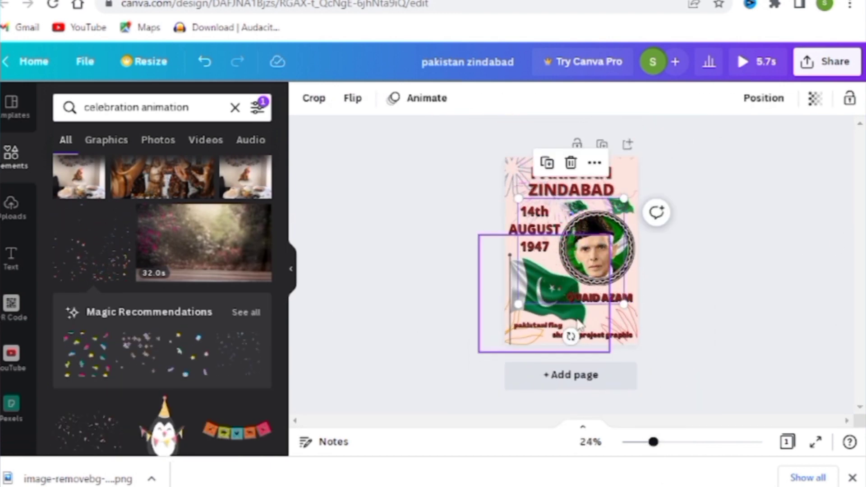
pyautogui.moveTo(571, 336); pyautogui.dragTo(587, 259)
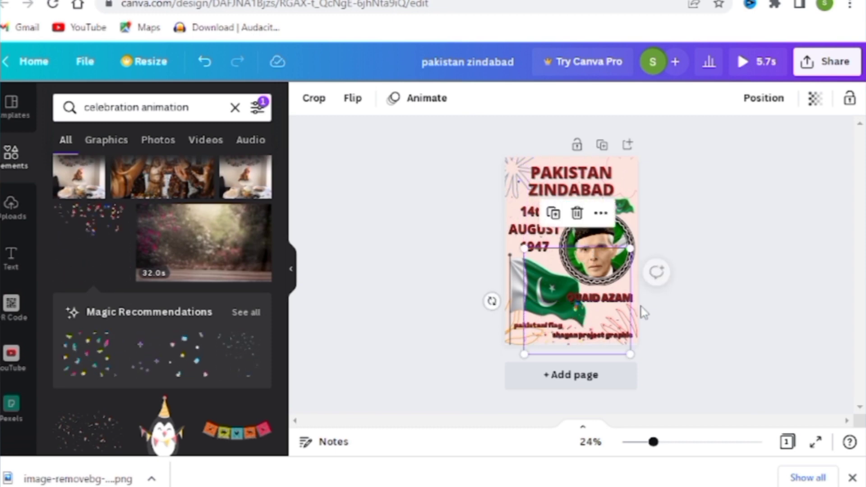
# Enlarge the lower confetti animation beyond the flyer's width and move it up to cover the portrait and flag.
pyautogui.moveTo(631, 356); pyautogui.dragTo(667, 390)
pyautogui.moveTo(520, 387); pyautogui.dragTo(476, 396)
pyautogui.click(460, 305)
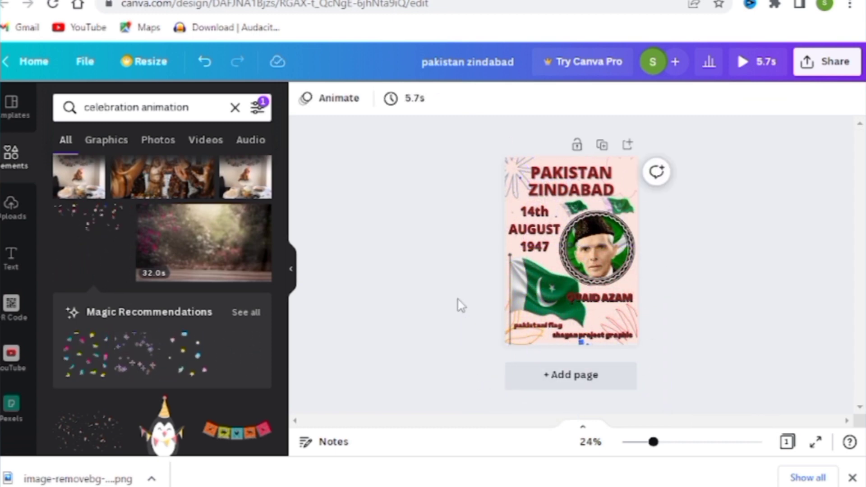
pyautogui.click(571, 340)
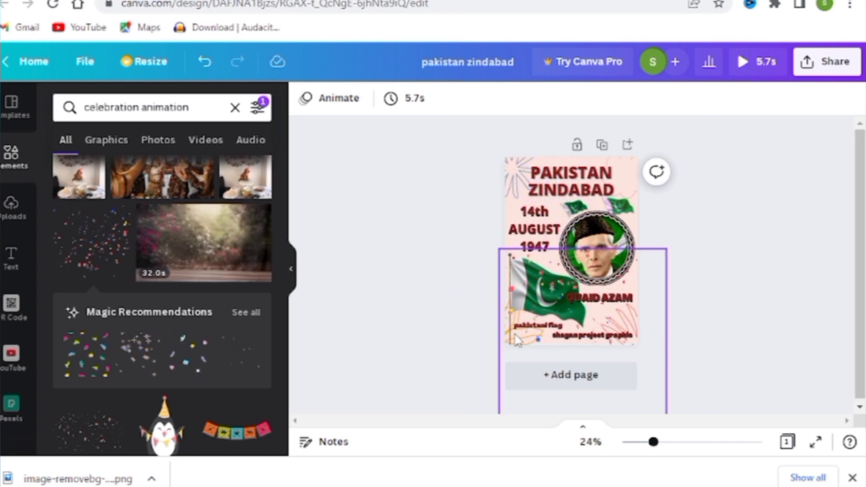
pyautogui.moveTo(663, 366); pyautogui.dragTo(661, 319)
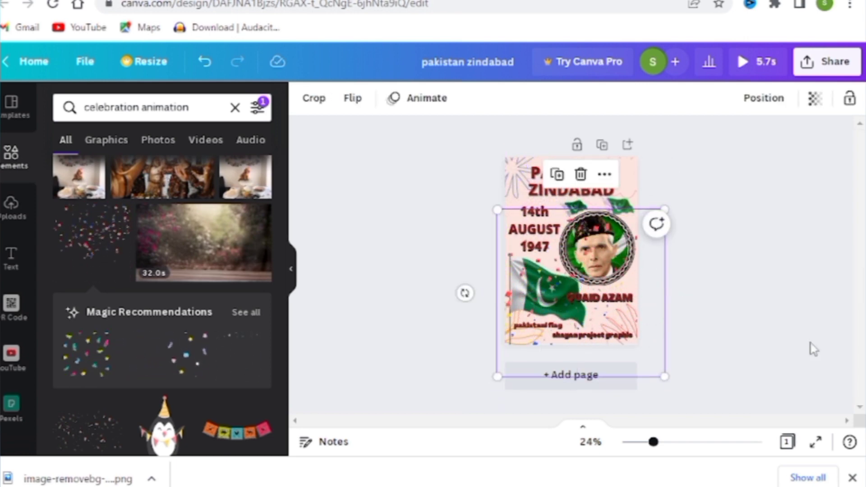
pyautogui.click(754, 312)
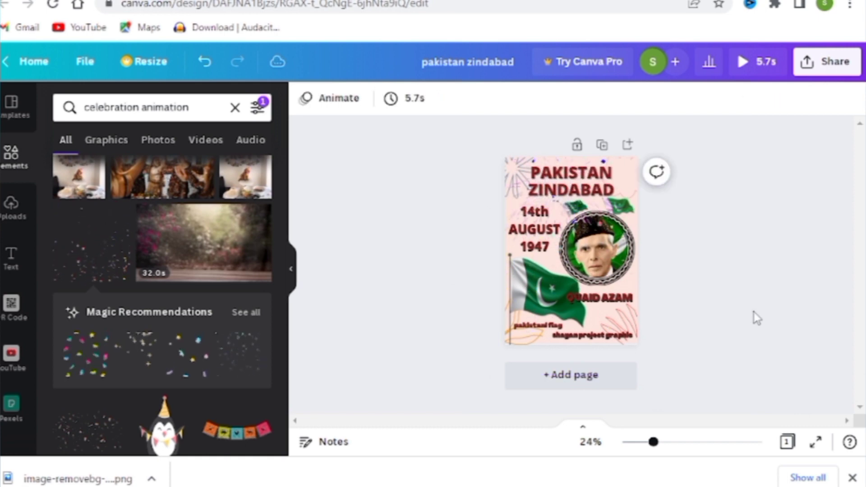
# Apply the Pan photo animation to the large Pakistan flag.
pyautogui.moveTo(516, 277); pyautogui.dragTo(600, 291)
pyautogui.click(519, 275)
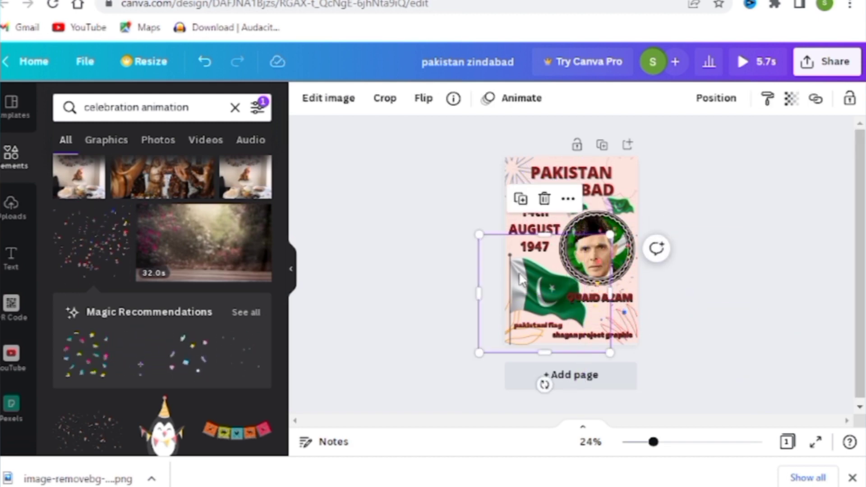
pyautogui.click(513, 99)
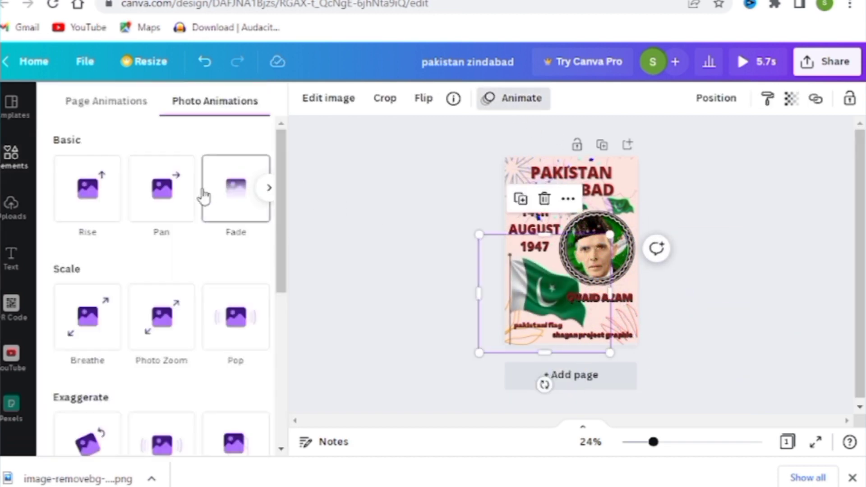
pyautogui.click(174, 193)
pyautogui.click(412, 286)
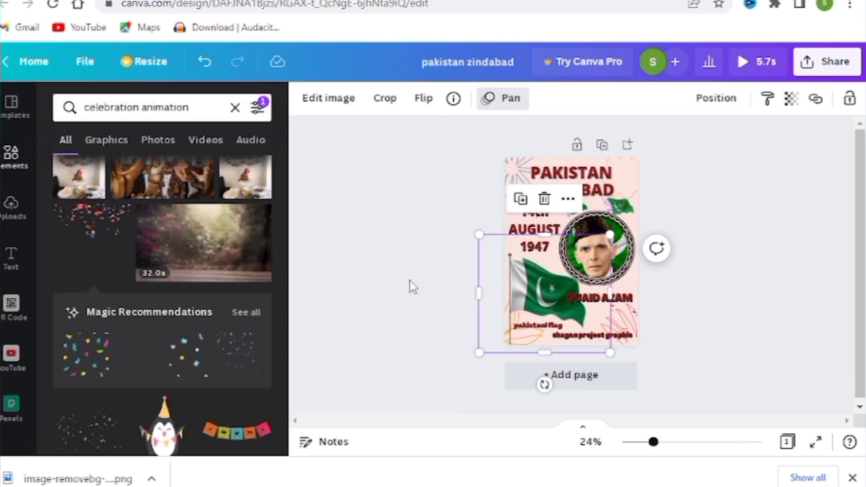
# Apply the Pan text animation to the "pakistani flag" label.
pyautogui.click(537, 325)
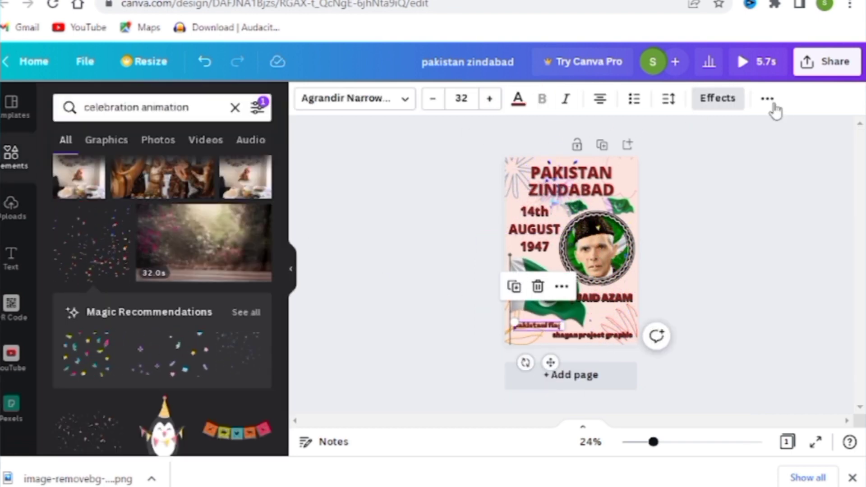
pyautogui.click(768, 99)
pyautogui.click(550, 132)
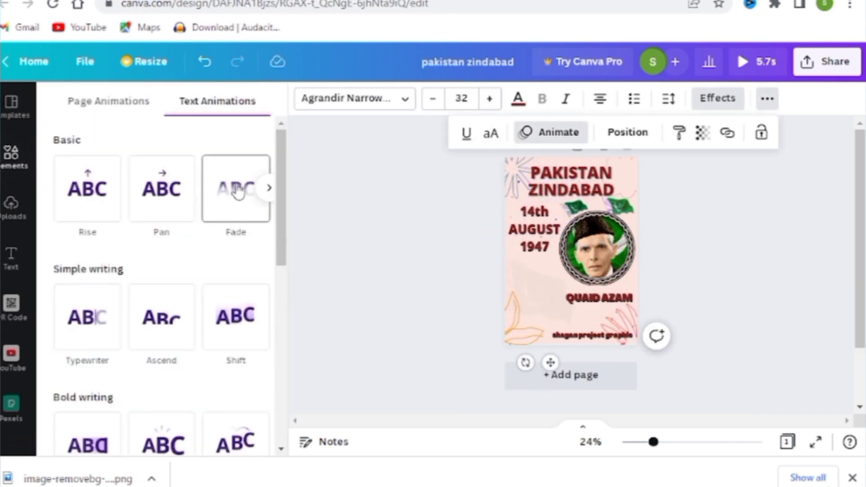
pyautogui.click(161, 189)
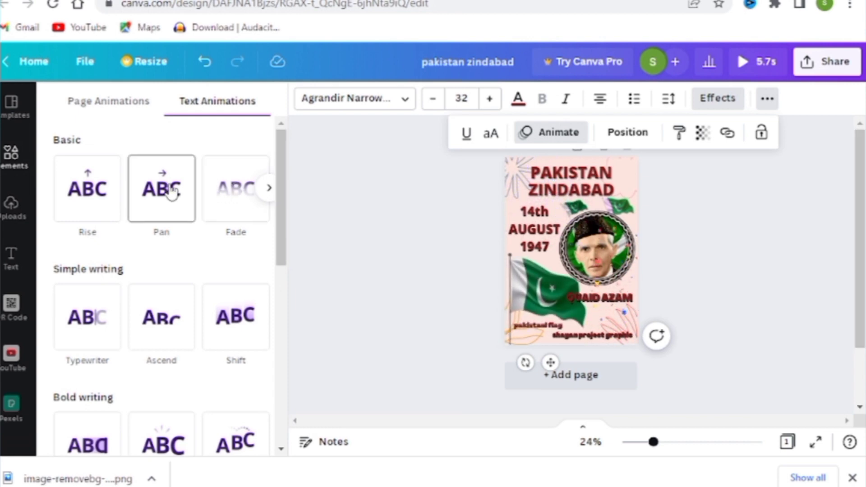
# Apply the Typewriter text animation to the graphic credit line at the bottom of the flyer.
pyautogui.click(602, 337)
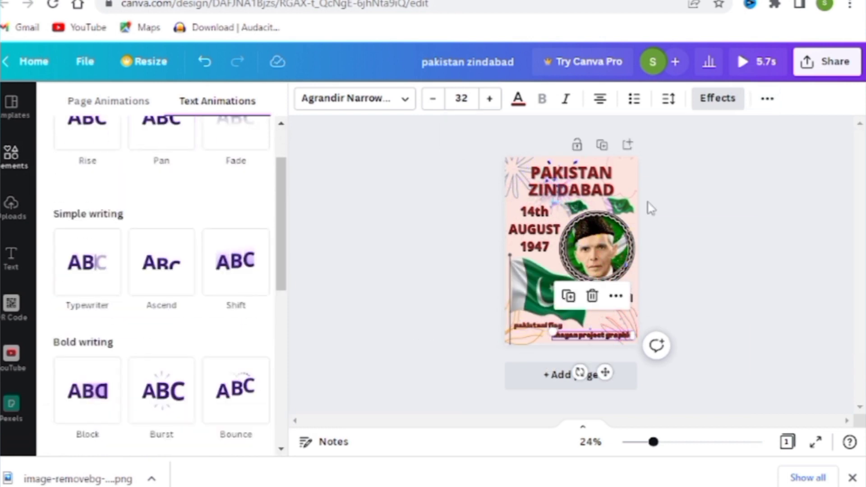
pyautogui.click(768, 100)
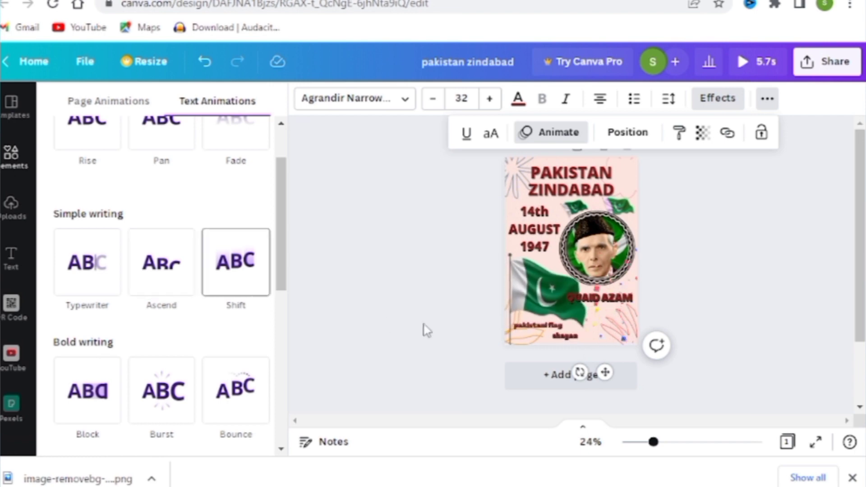
pyautogui.click(55, 271)
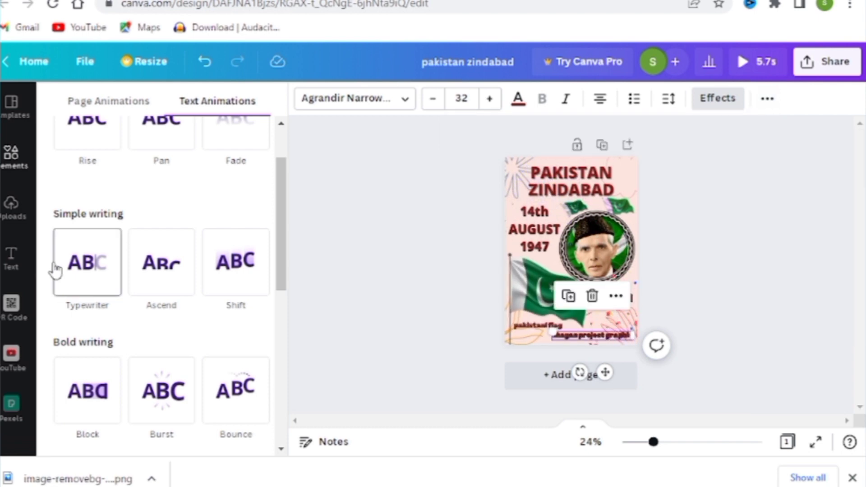
pyautogui.click(331, 293)
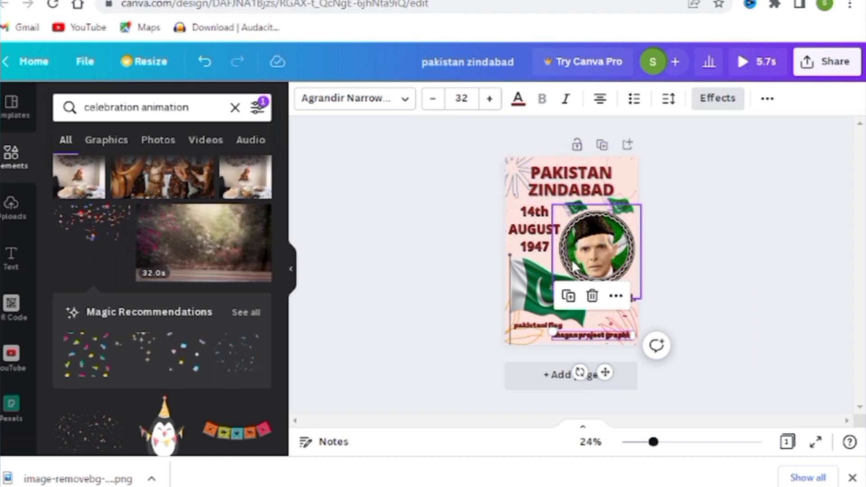
# Apply the Pop photo animation to the Quaid Azam portrait together with its circular frame.
pyautogui.click(591, 257)
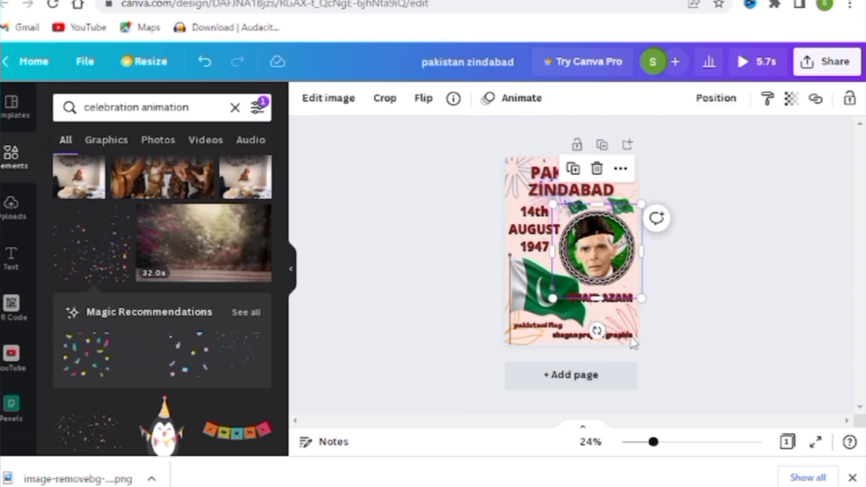
pyautogui.scroll(5, 629, 341)
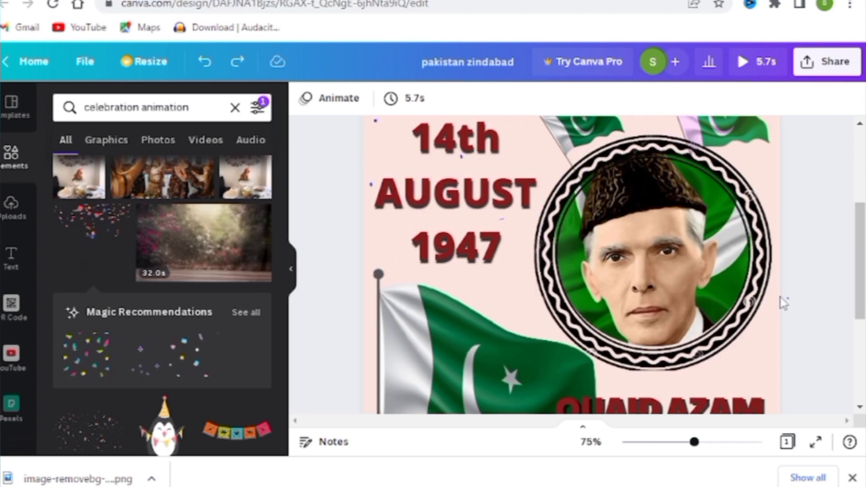
pyautogui.hotkey('ctrl', 'z')
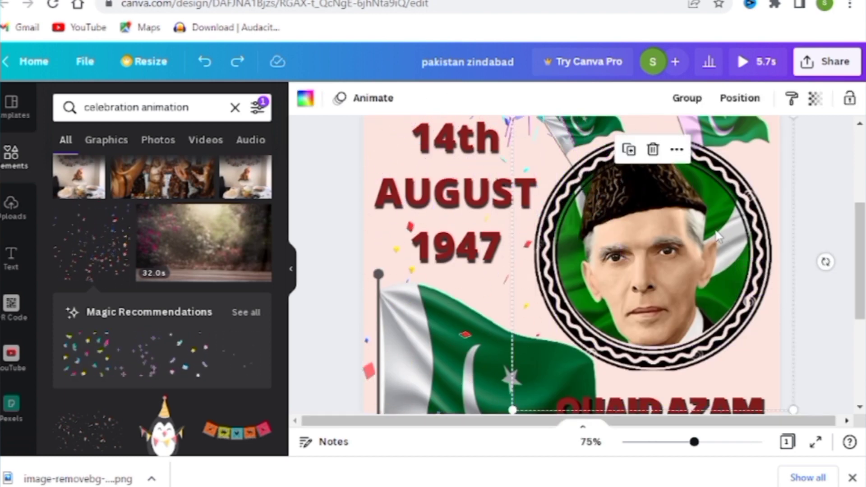
pyautogui.moveTo(766, 282); pyautogui.dragTo(725, 286)
pyautogui.hotkey('ctrl', 'z')
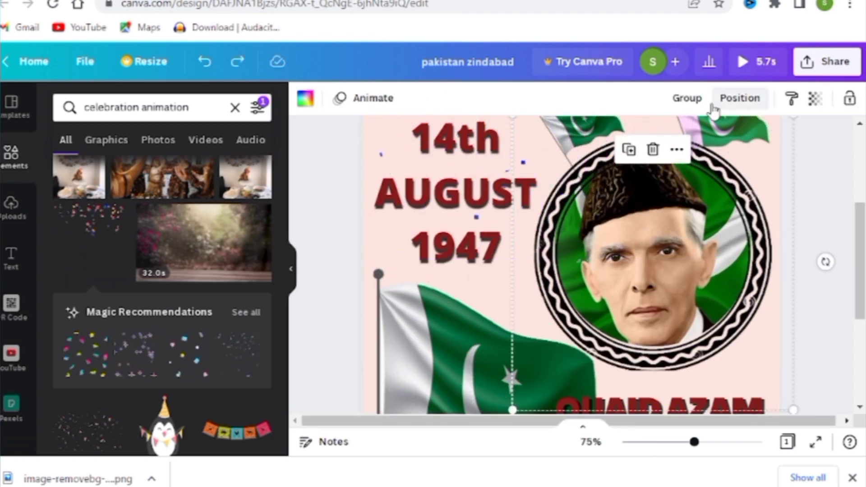
pyautogui.click(348, 98)
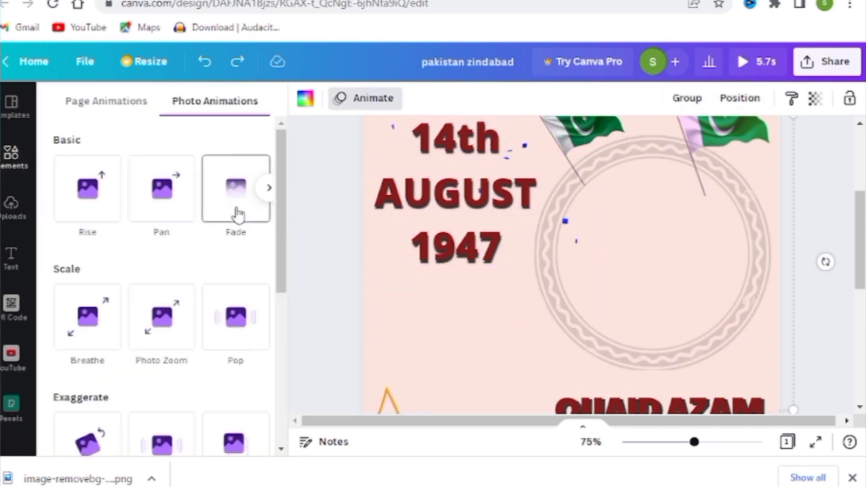
pyautogui.click(236, 212)
pyautogui.click(174, 337)
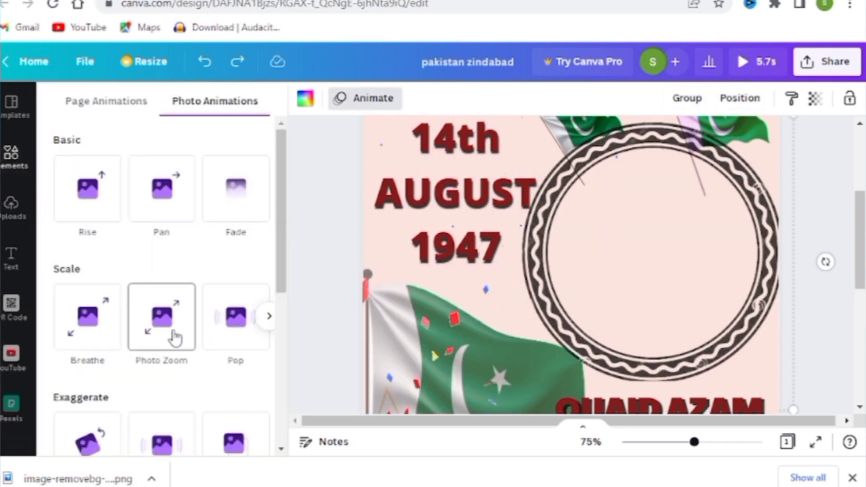
pyautogui.click(255, 337)
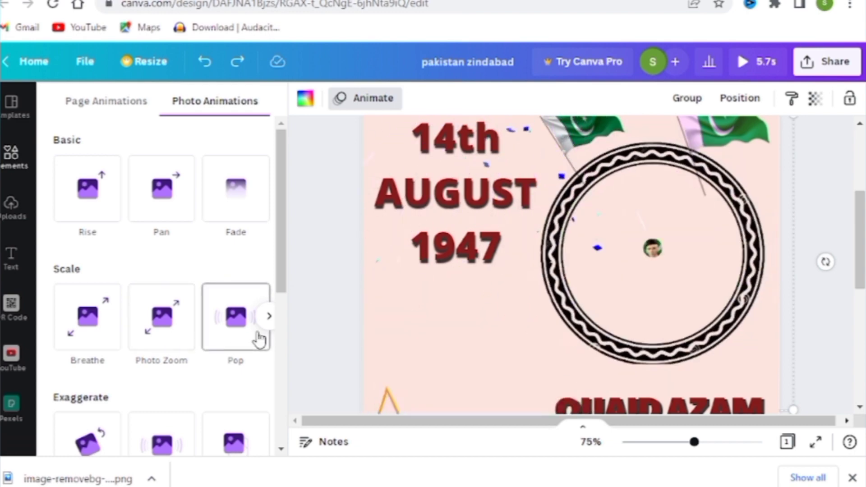
pyautogui.click(340, 291)
# Apply the Shift text animation to the "14th AUGUST 1947" text.
pyautogui.click(431, 221)
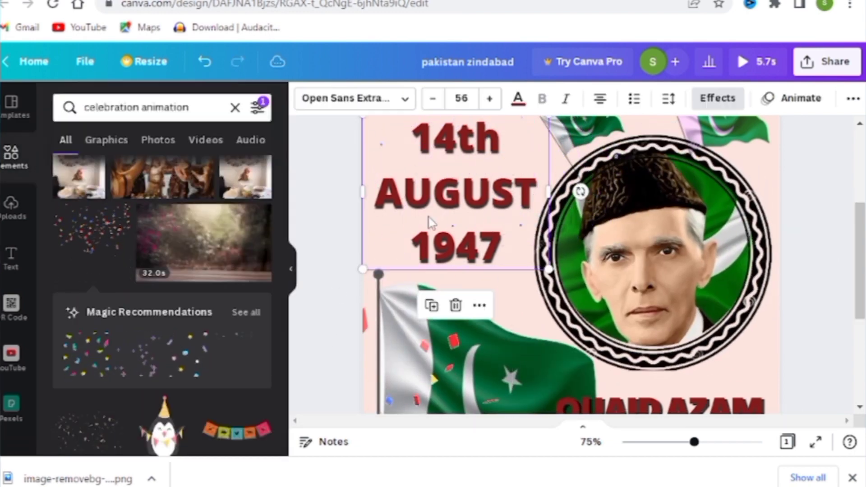
pyautogui.click(765, 98)
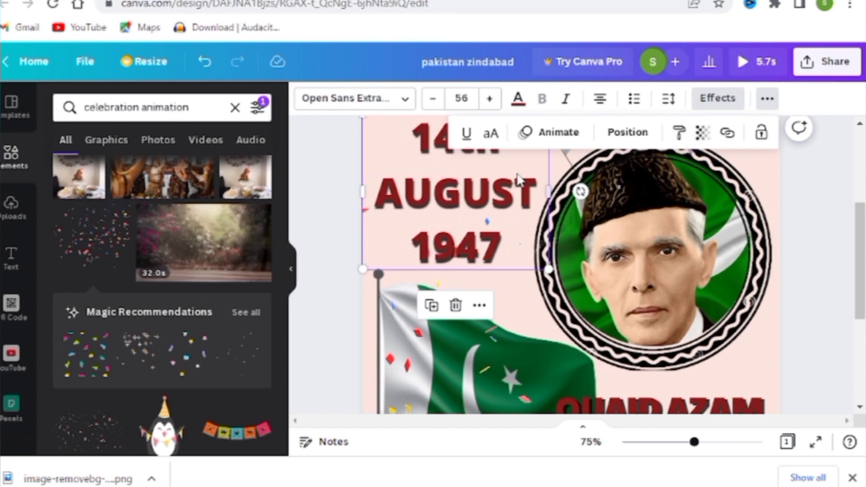
pyautogui.click(551, 132)
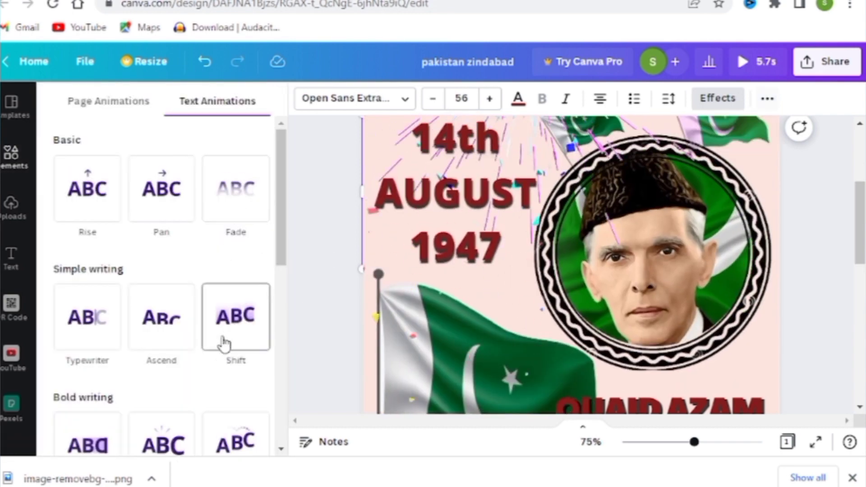
pyautogui.click(222, 342)
pyautogui.click(319, 257)
# Apply the Ascend text animation to the "QUAID AZAM" label below the portrait.
pyautogui.scroll(-1, 320, 256)
pyautogui.scroll(-3, 330, 253)
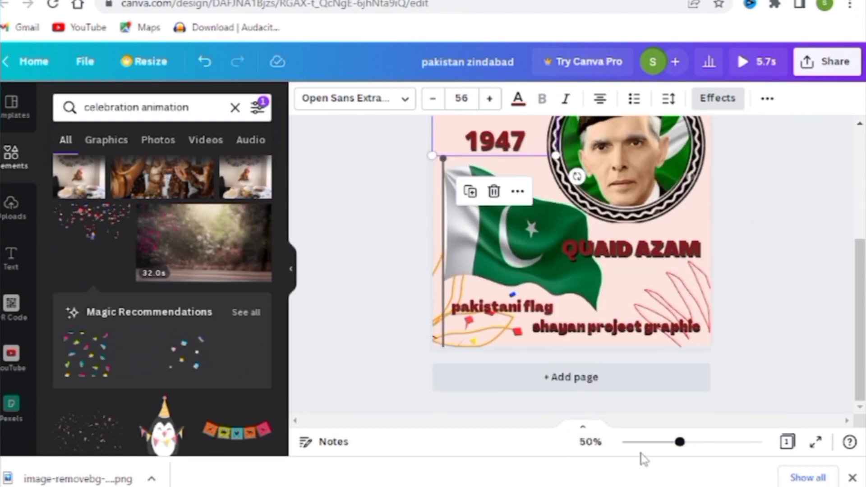
pyautogui.moveTo(681, 444); pyautogui.dragTo(654, 443)
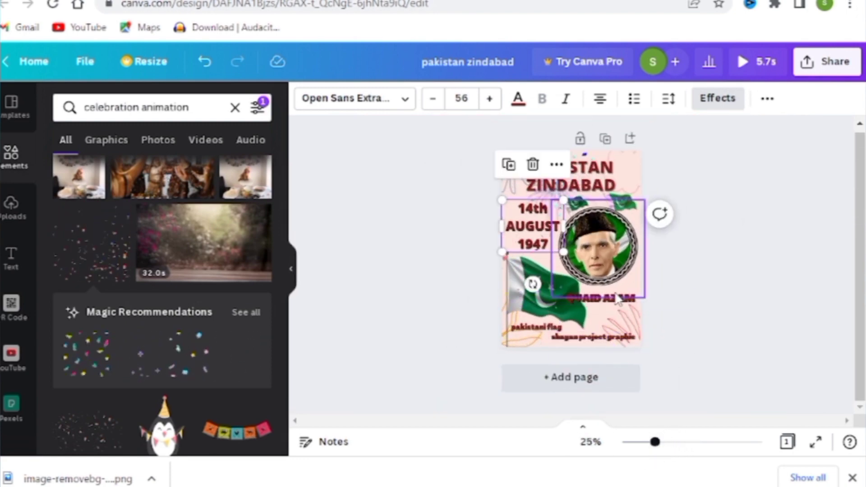
pyautogui.click(764, 333)
pyautogui.click(618, 300)
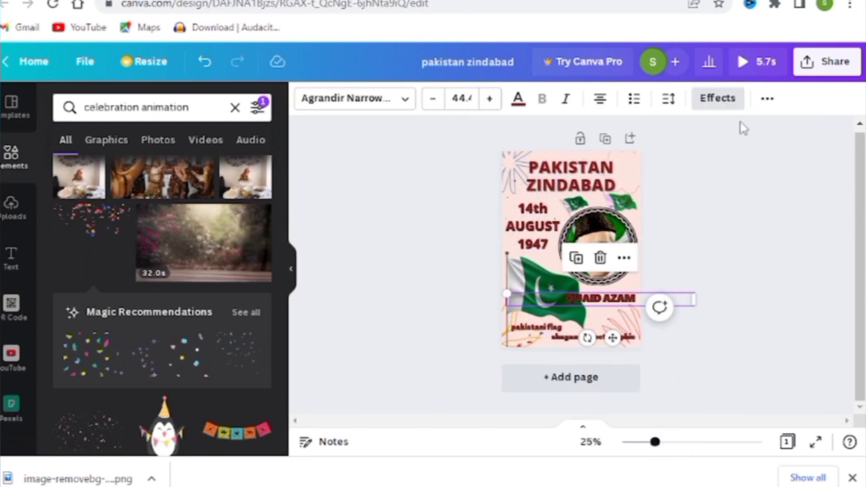
pyautogui.click(767, 98)
pyautogui.click(559, 135)
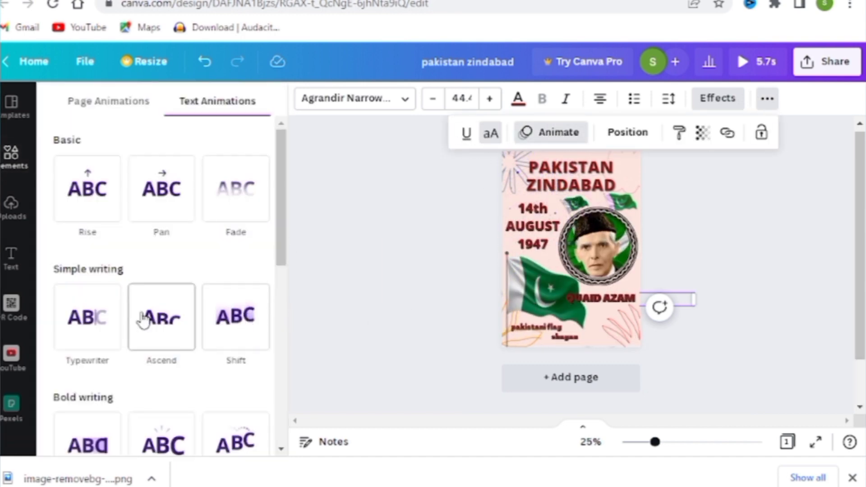
pyautogui.click(163, 334)
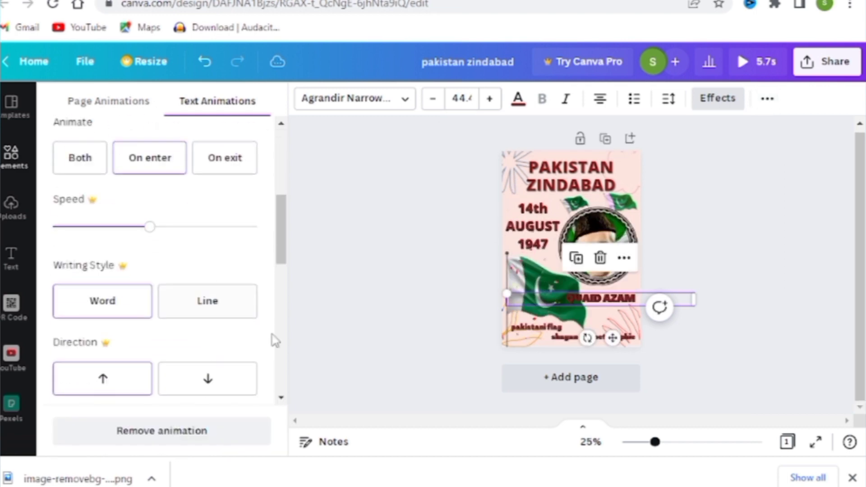
pyautogui.click(367, 299)
# Apply the Stomp text animation to the "PAKISTAN ZINDABAD" title and preview the animated flyer.
pyautogui.click(568, 181)
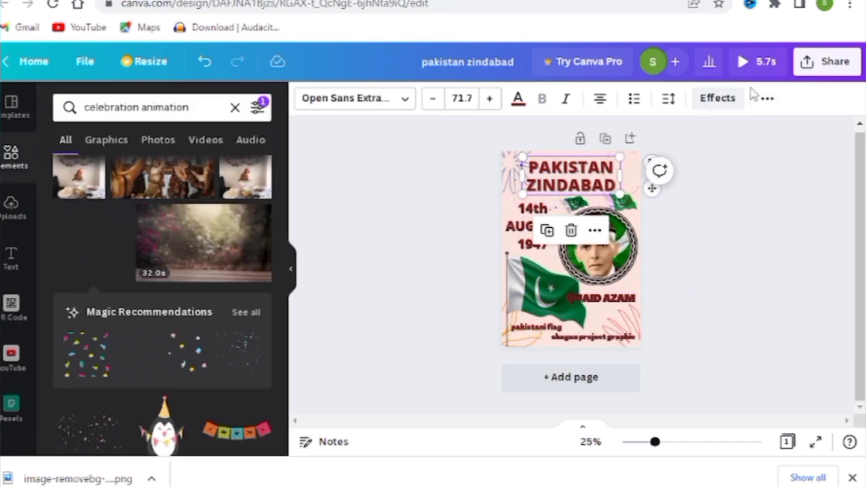
pyautogui.click(767, 98)
pyautogui.click(574, 131)
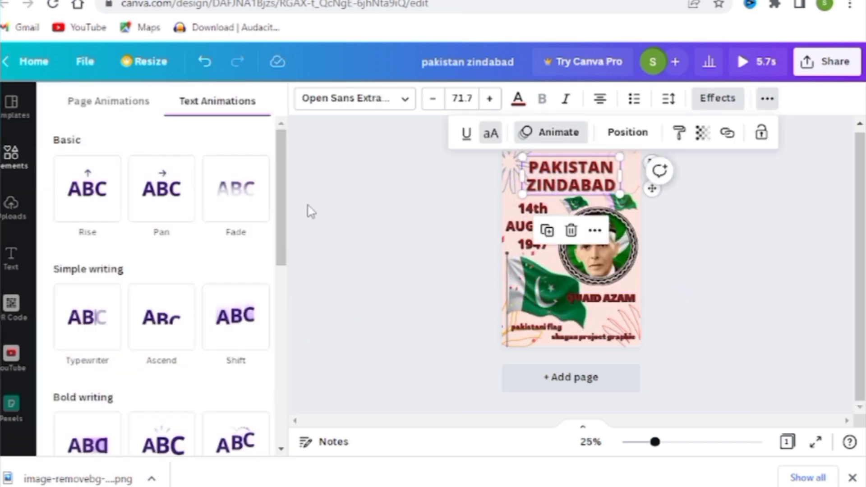
pyautogui.moveTo(281, 193); pyautogui.dragTo(275, 294)
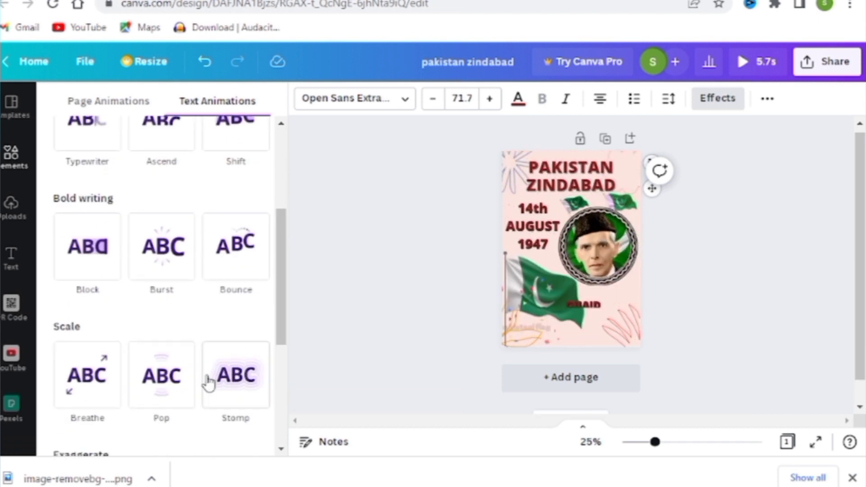
pyautogui.click(225, 384)
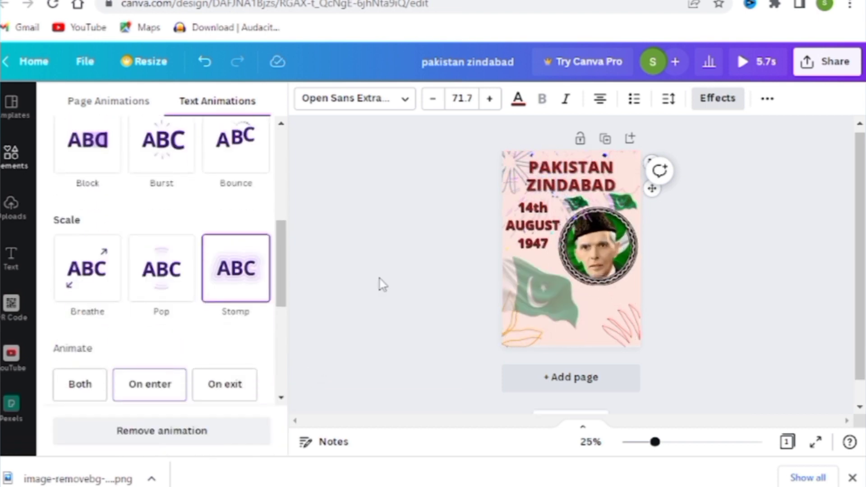
pyautogui.click(379, 284)
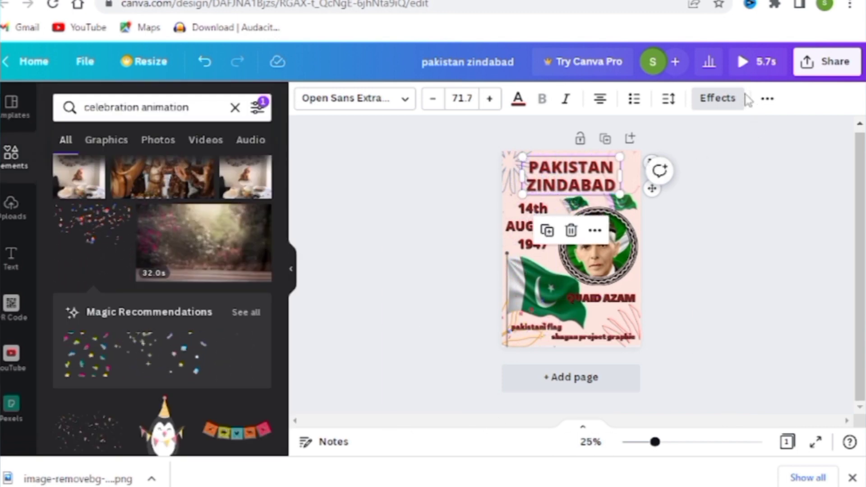
pyautogui.click(758, 63)
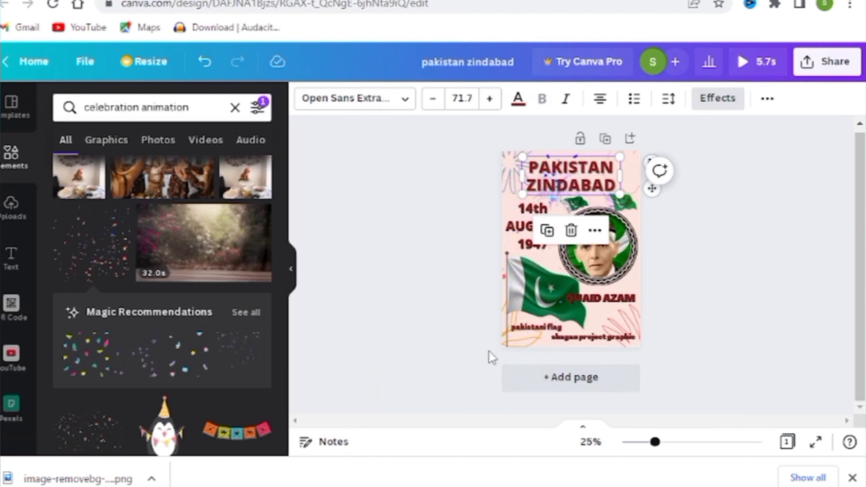
# Reposition the lower confetti animation so that it spans the flyer's full width over the portrait and large flag.
pyautogui.moveTo(387, 232); pyautogui.dragTo(497, 333)
pyautogui.hotkey('ctrl', 'z')
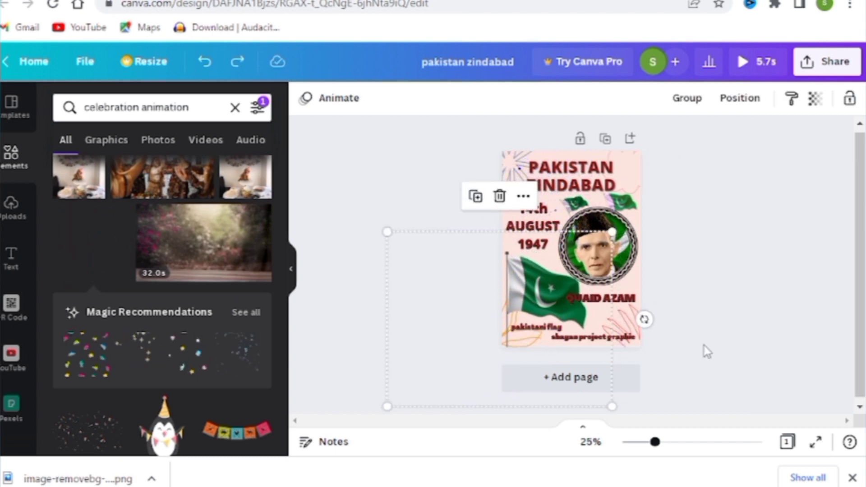
pyautogui.click(724, 332)
pyautogui.moveTo(536, 321); pyautogui.dragTo(626, 312)
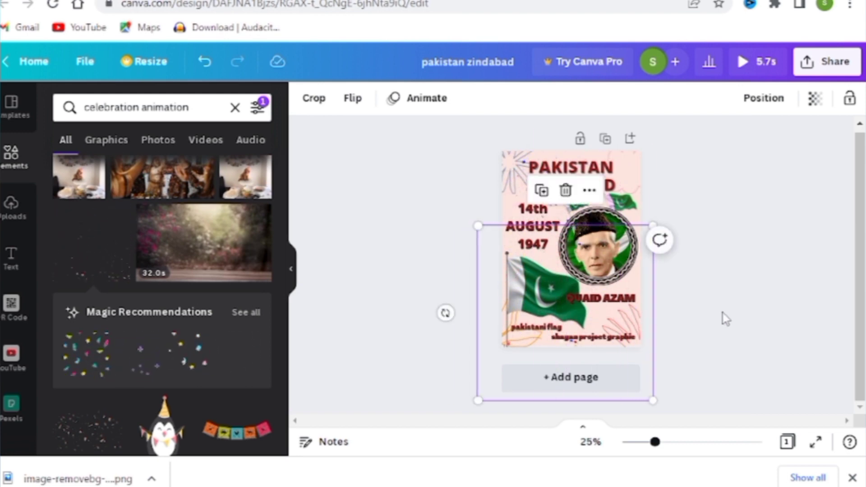
pyautogui.click(731, 321)
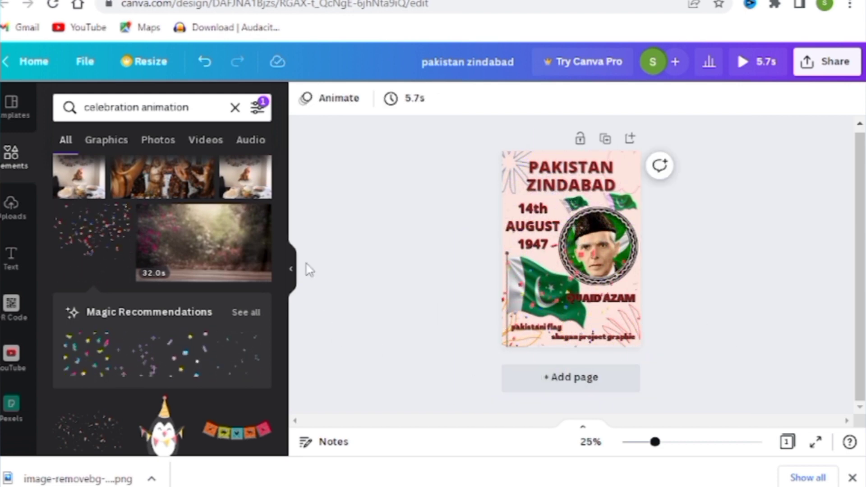
# Add the uploaded audio "Culture - Anno Domini Beats.mp3" to the flyer and preview the design with it.
pyautogui.moveTo(280, 234); pyautogui.dragTo(291, 372)
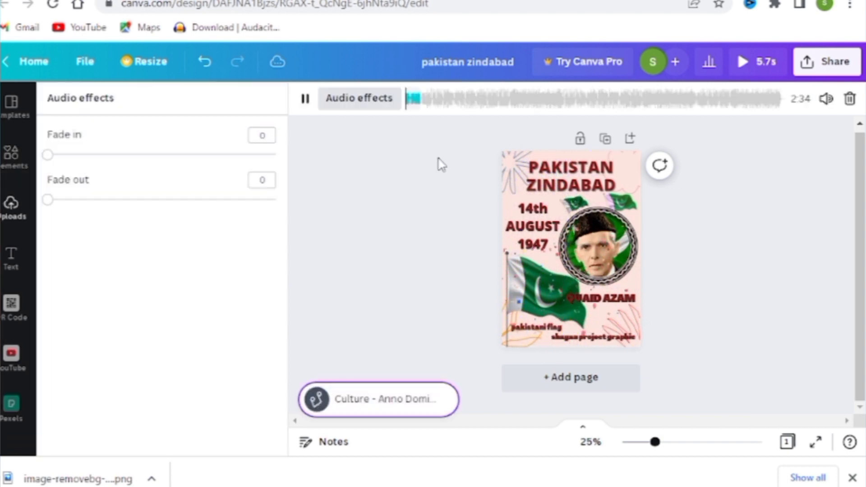
pyautogui.click(441, 164)
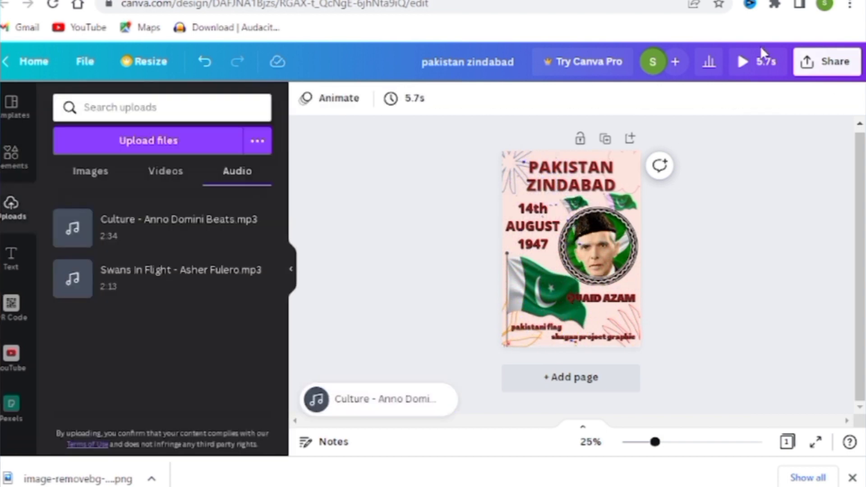
pyautogui.click(752, 62)
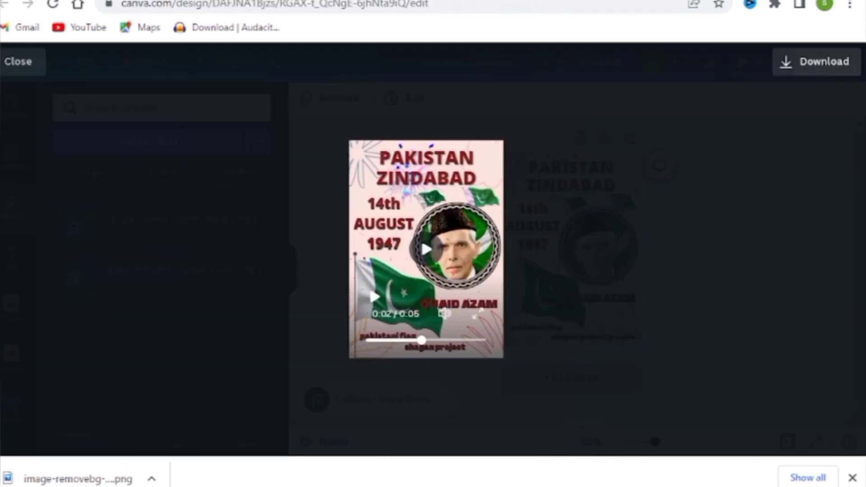
pyautogui.click(41, 63)
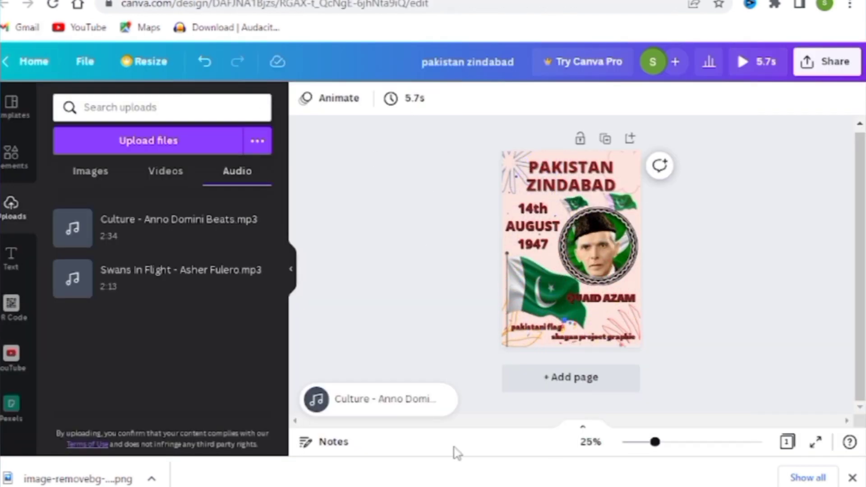
# Set the page timing to 4.5 seconds and preview the shortened animation.
pyautogui.moveTo(664, 445); pyautogui.dragTo(652, 443)
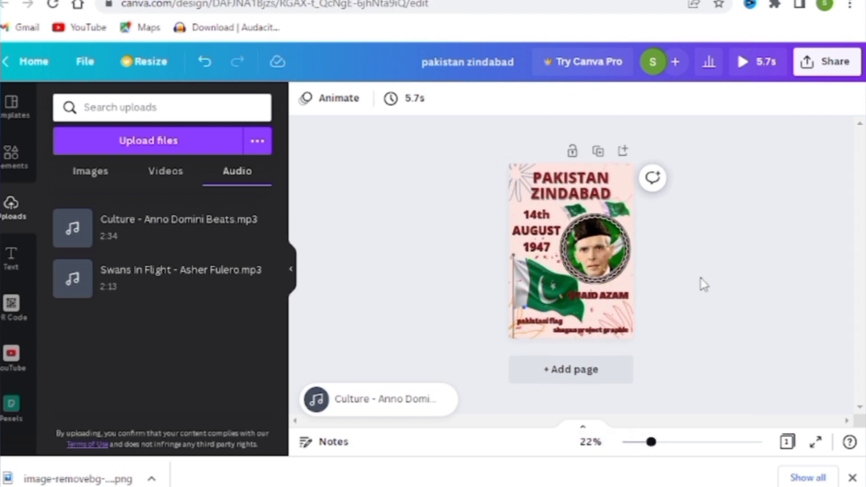
pyautogui.click(408, 98)
pyautogui.click(750, 144)
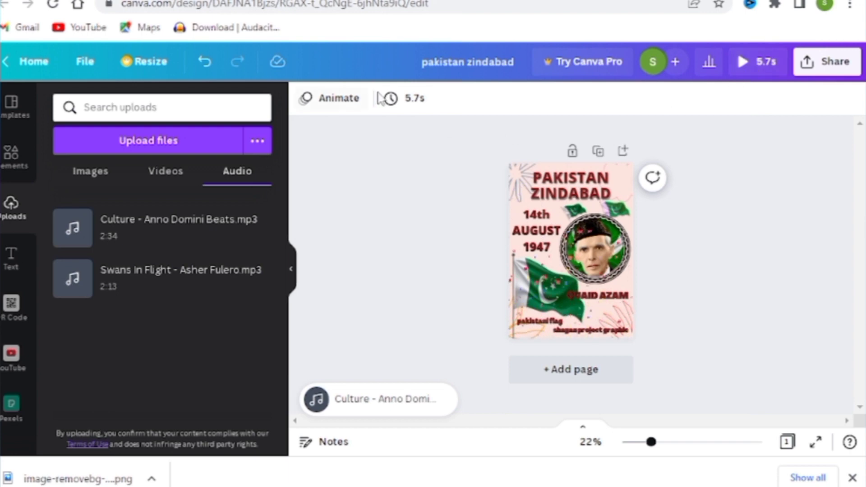
pyautogui.click(403, 98)
pyautogui.moveTo(432, 164); pyautogui.dragTo(424, 169)
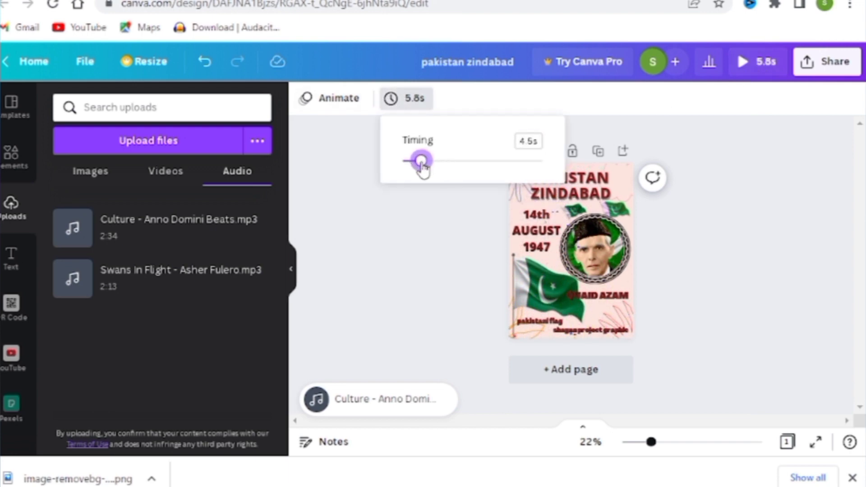
pyautogui.click(451, 269)
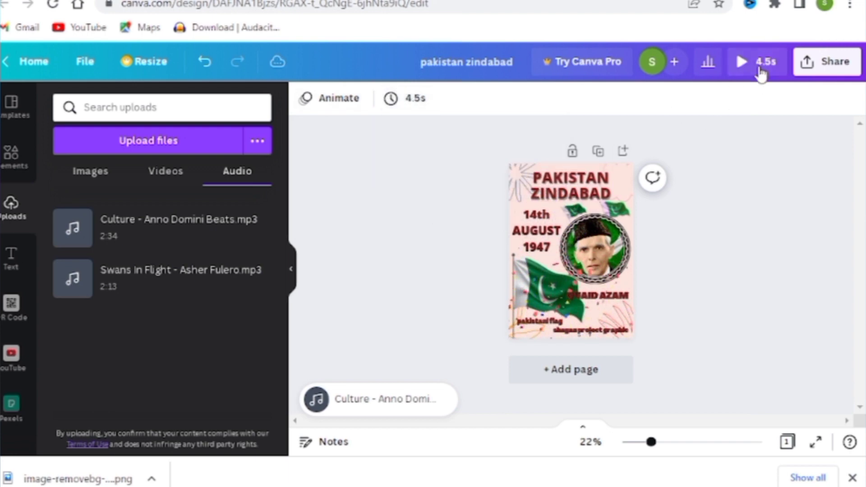
pyautogui.click(740, 63)
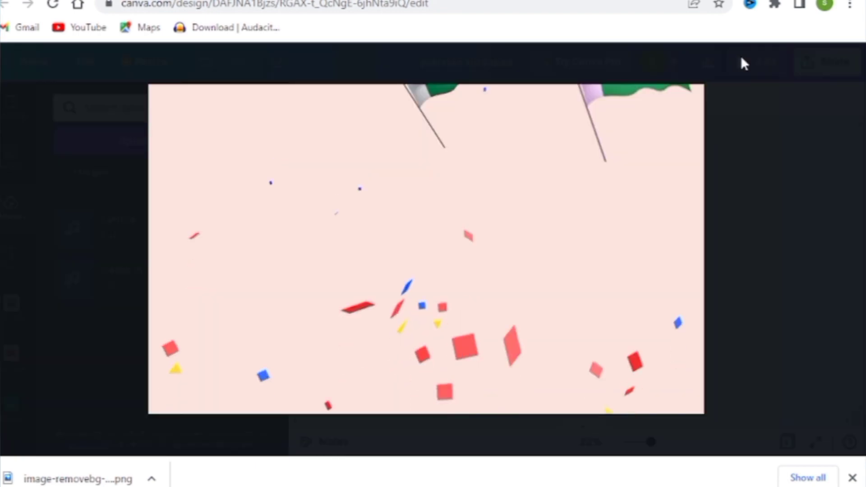
pyautogui.click(16, 67)
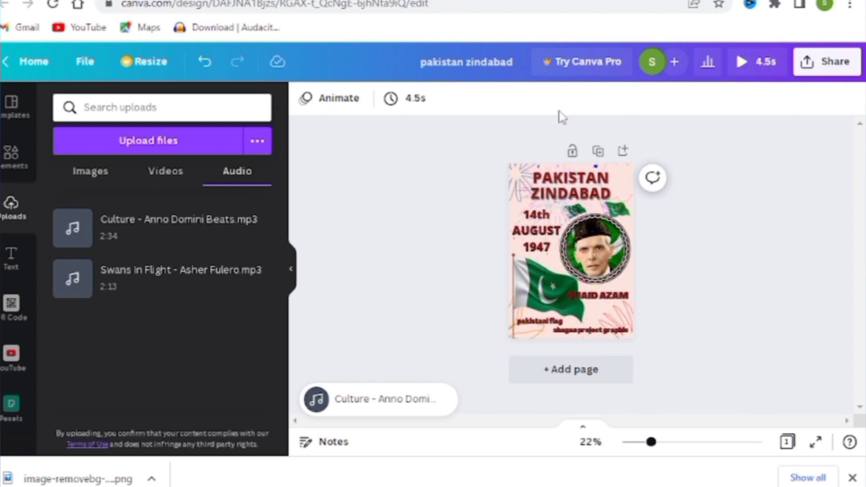
# Download the flyer design as an MP4 Video.
pyautogui.click(814, 68)
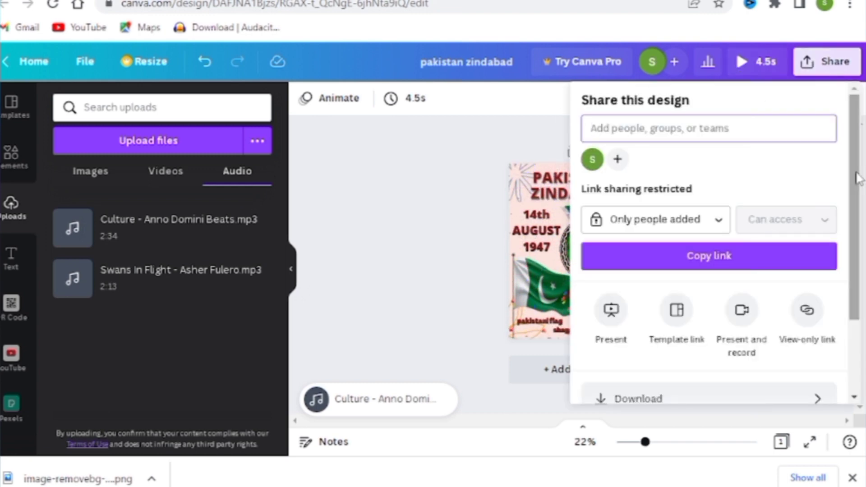
pyautogui.scroll(-2, 671, 312)
pyautogui.click(668, 330)
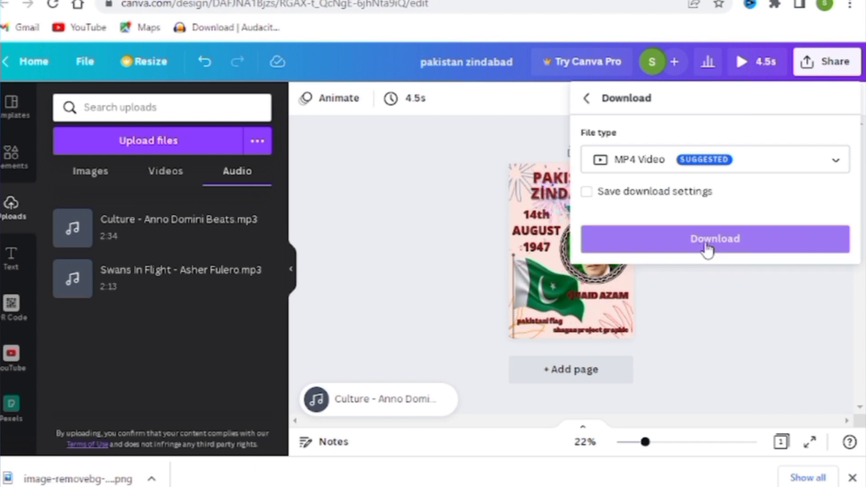
pyautogui.click(708, 247)
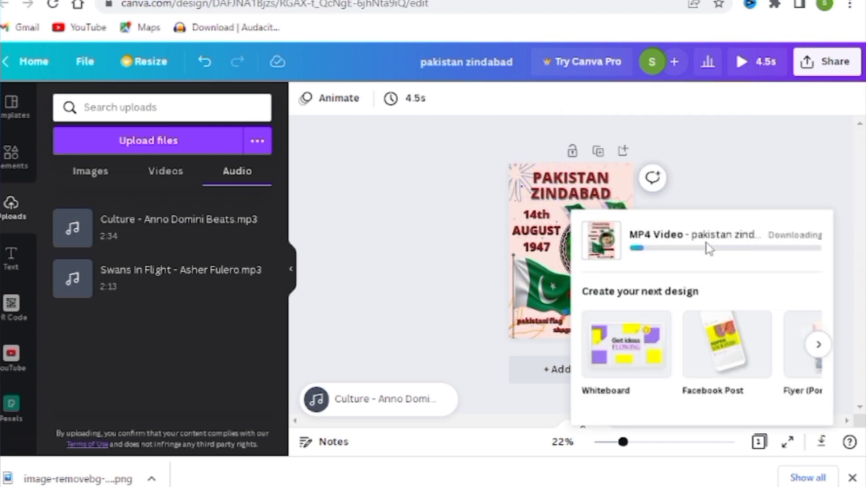